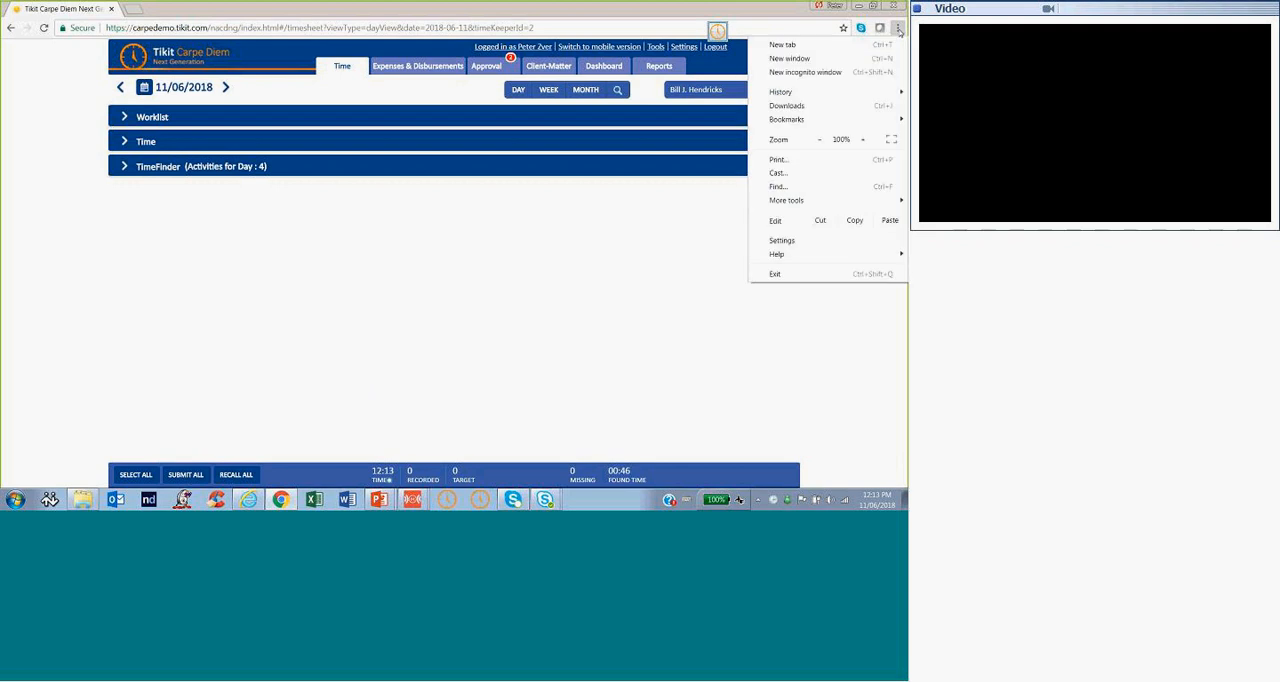
Open the browser's developer tools and preview the timesheet page as an iPhone 6/7/8
mouse_move(794, 206)
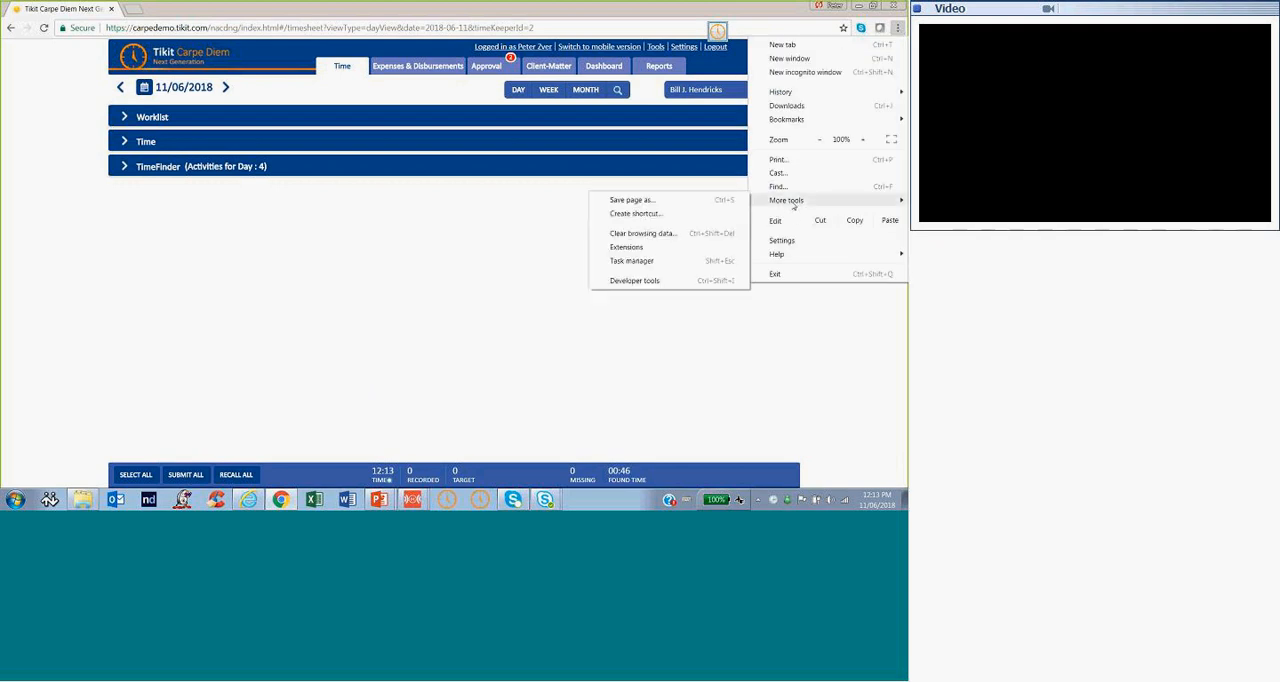
click(632, 281)
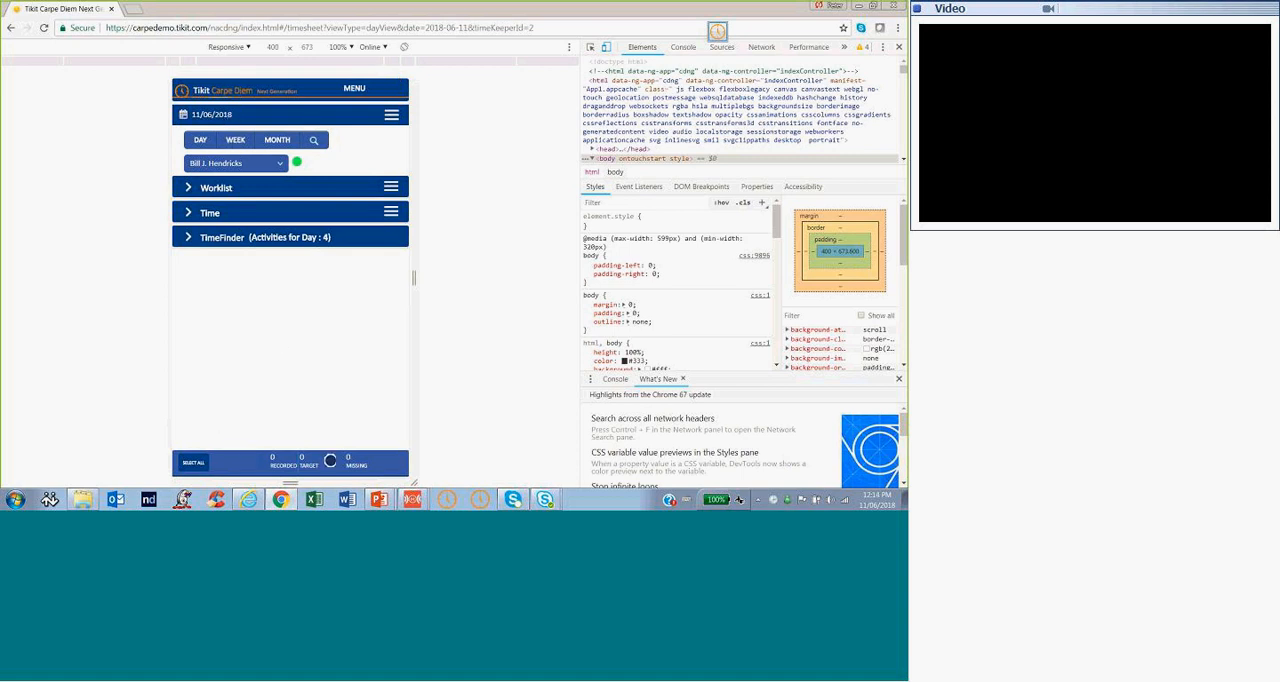
click(249, 48)
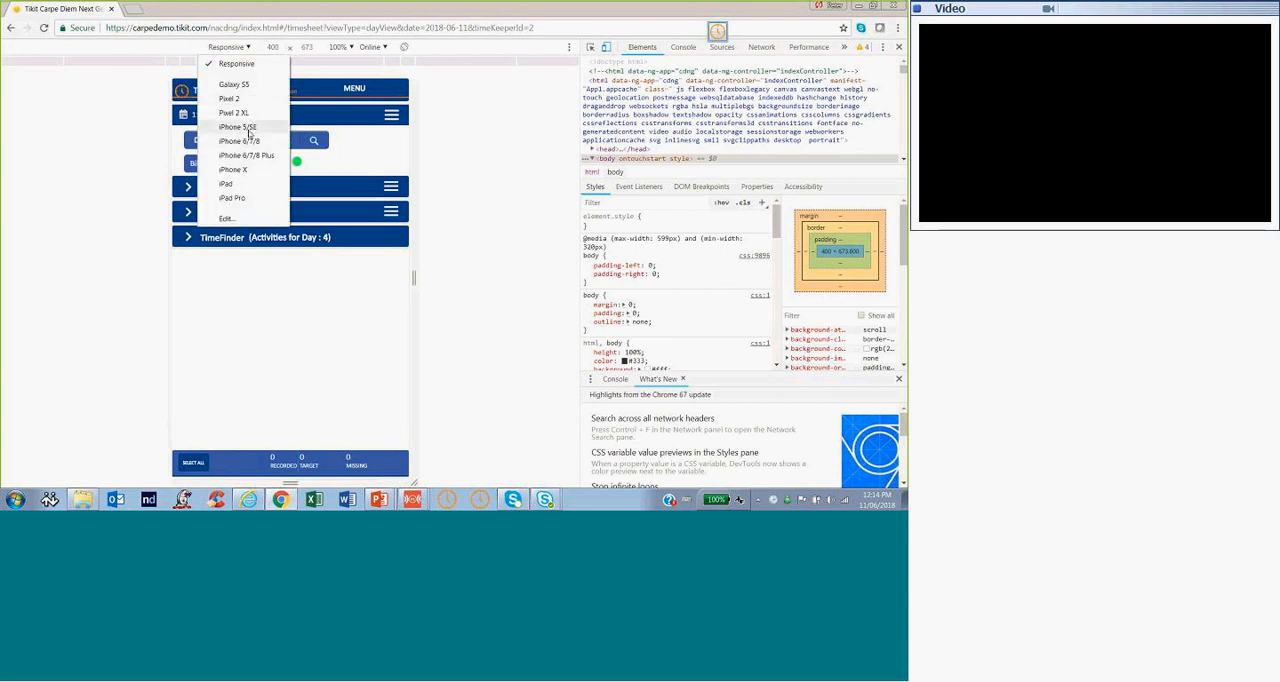
click(250, 141)
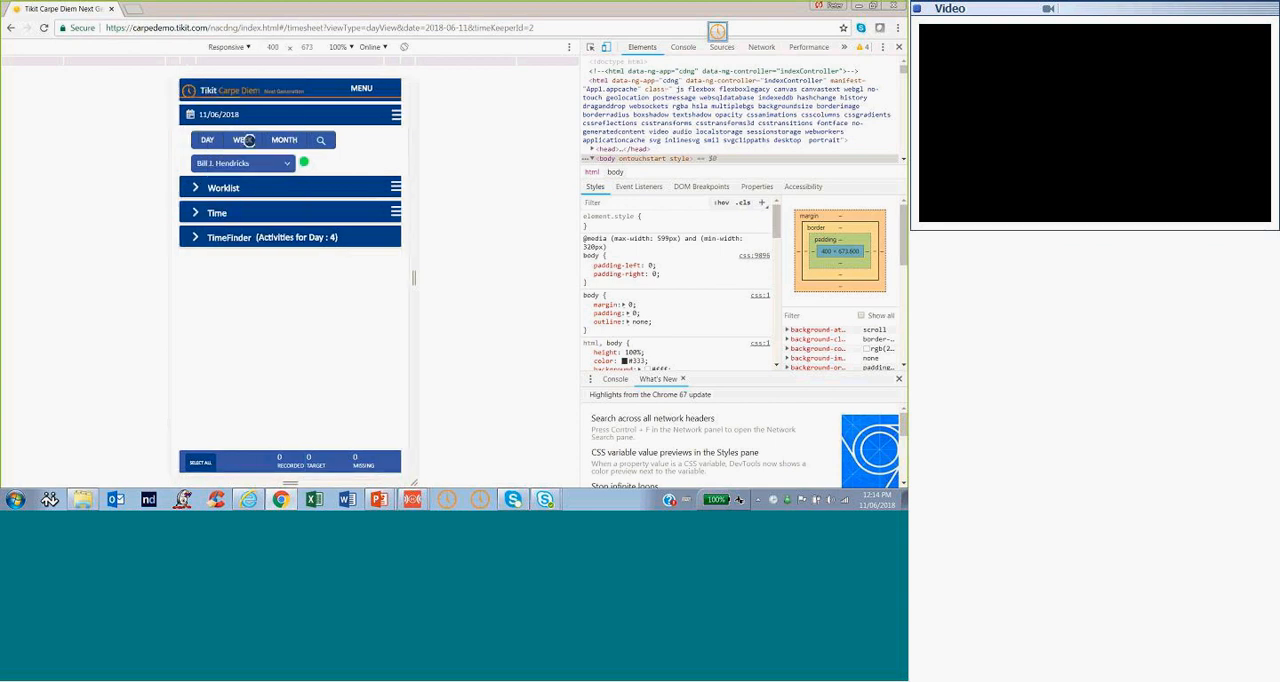
Preview the timesheet page as a Galaxy S5, expanding and collapsing the Time section
click(250, 48)
click(243, 88)
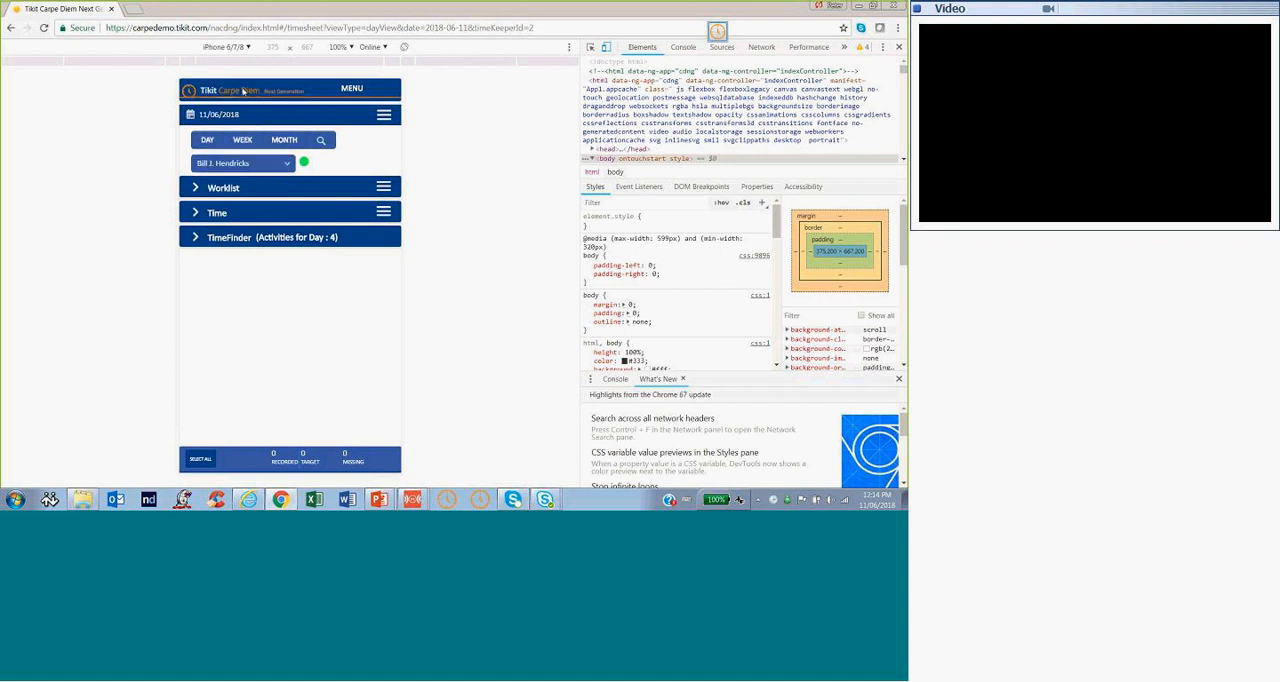
click(197, 212)
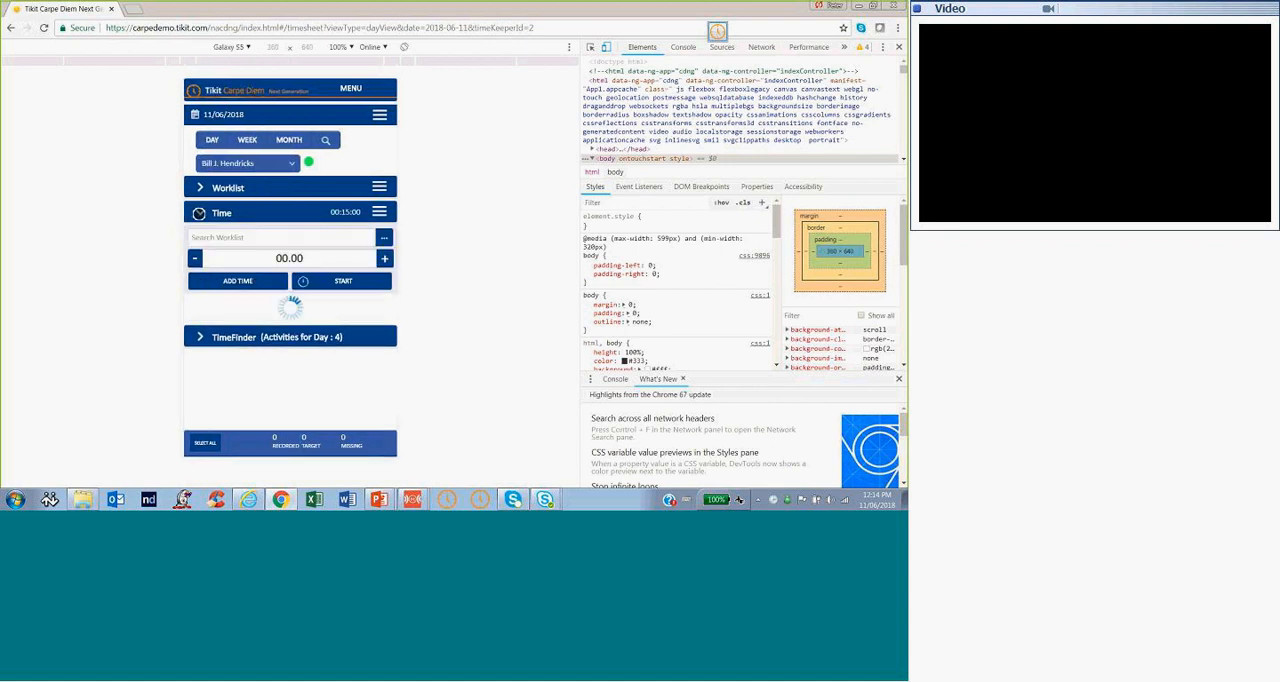
click(199, 213)
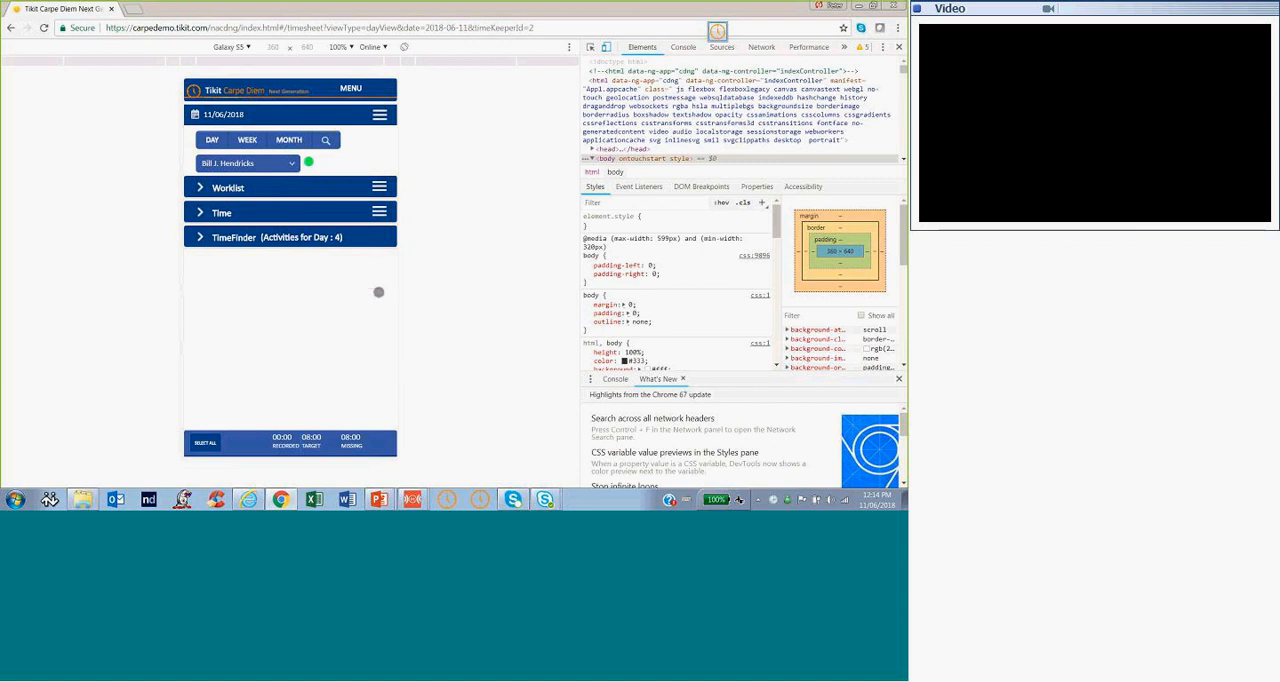
Check the Time section in an iPad Pro preview of the timesheet and close the developer tools
click(249, 47)
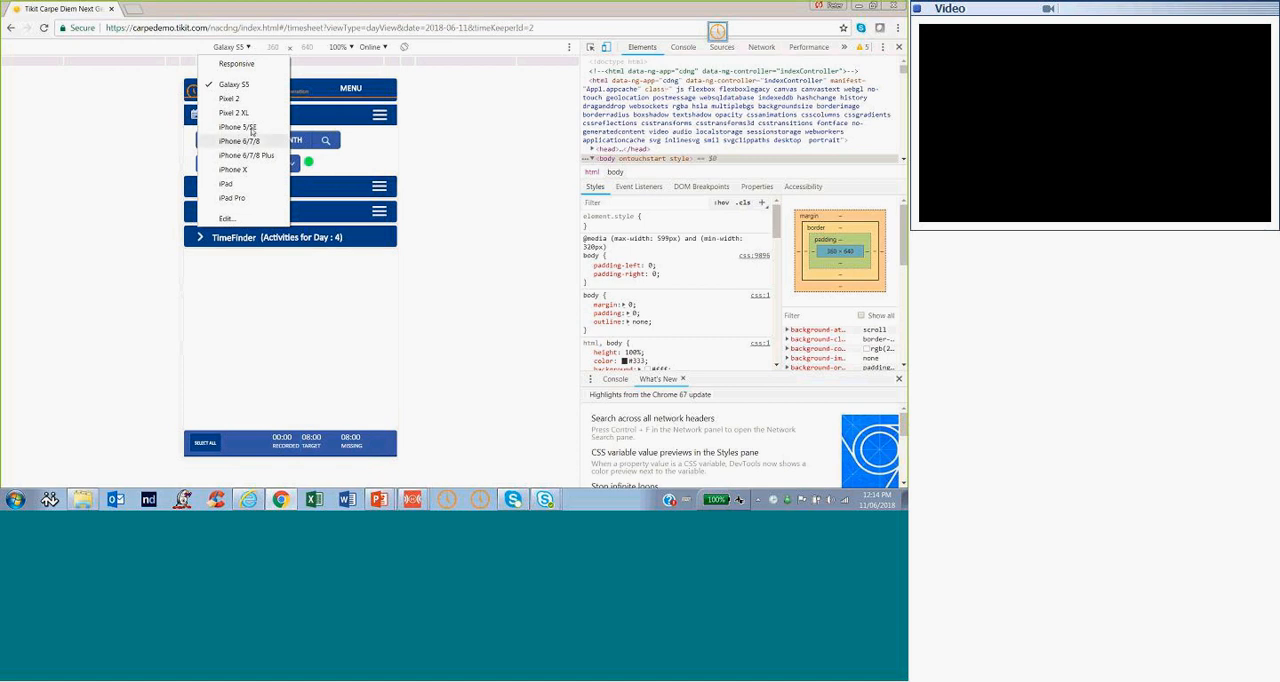
click(236, 197)
click(158, 129)
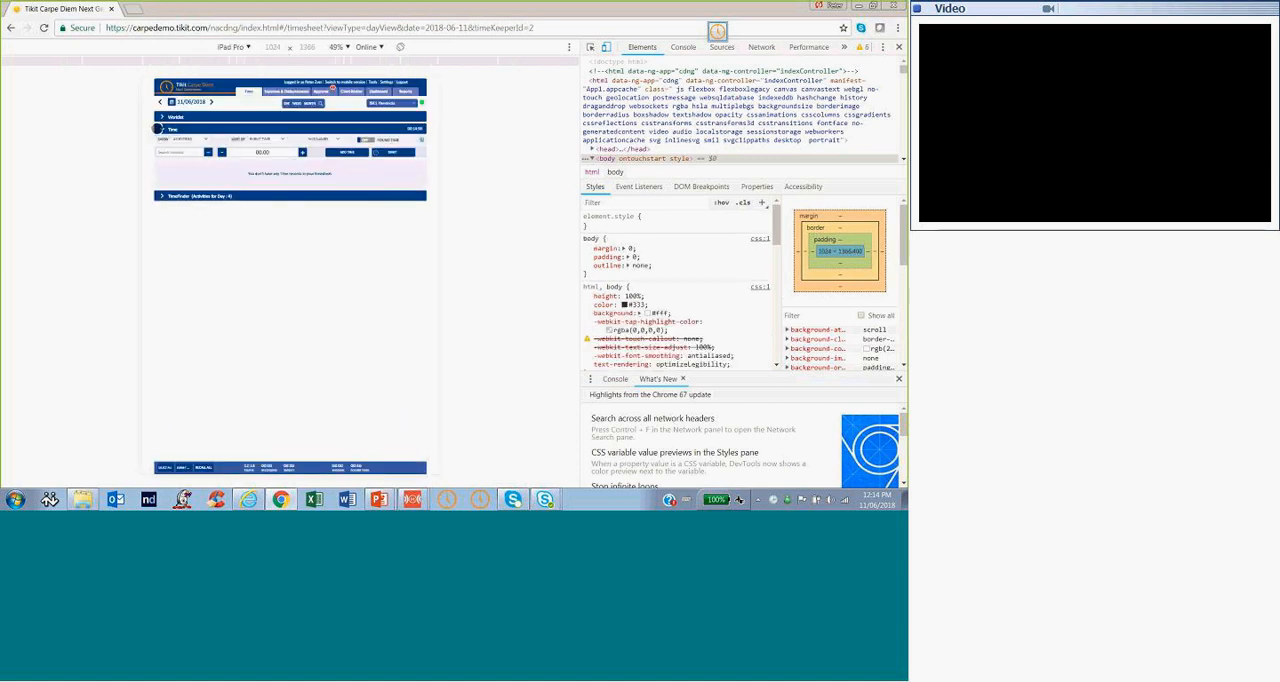
click(158, 129)
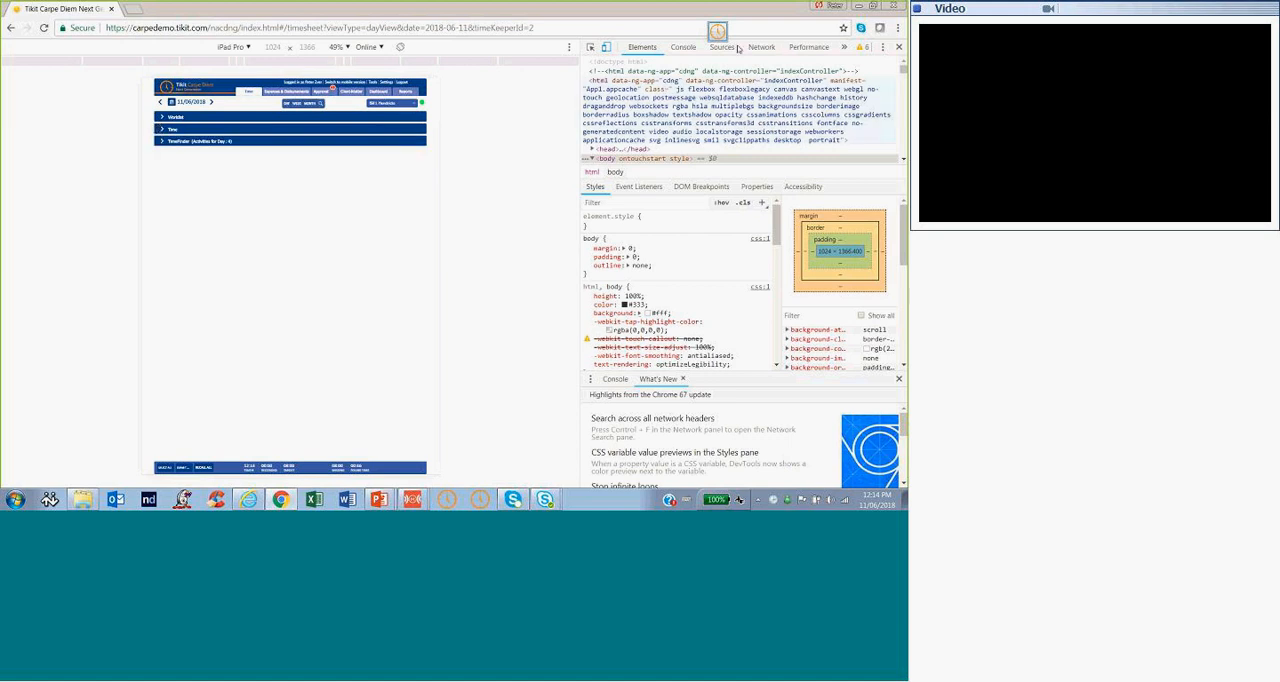
click(899, 48)
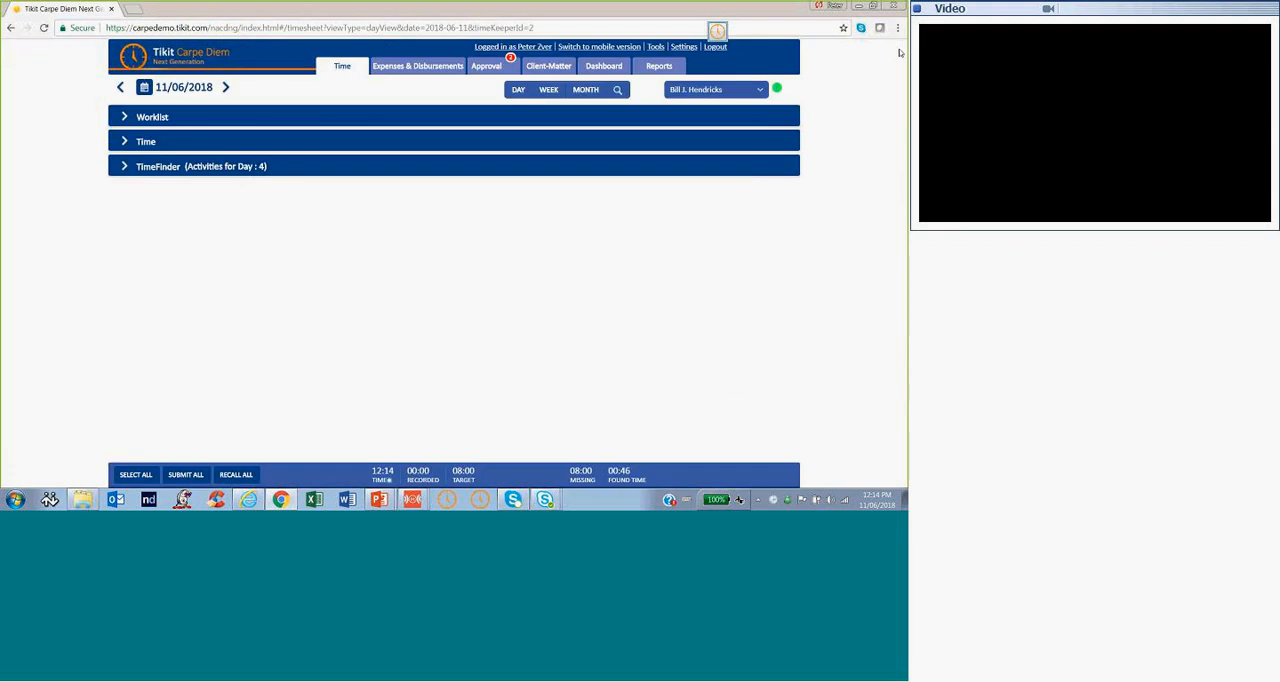
Add a time entry in the Time section for 11/06/2018 and choose 37:BT as its client, ignoring the incoming chat alert
click(122, 143)
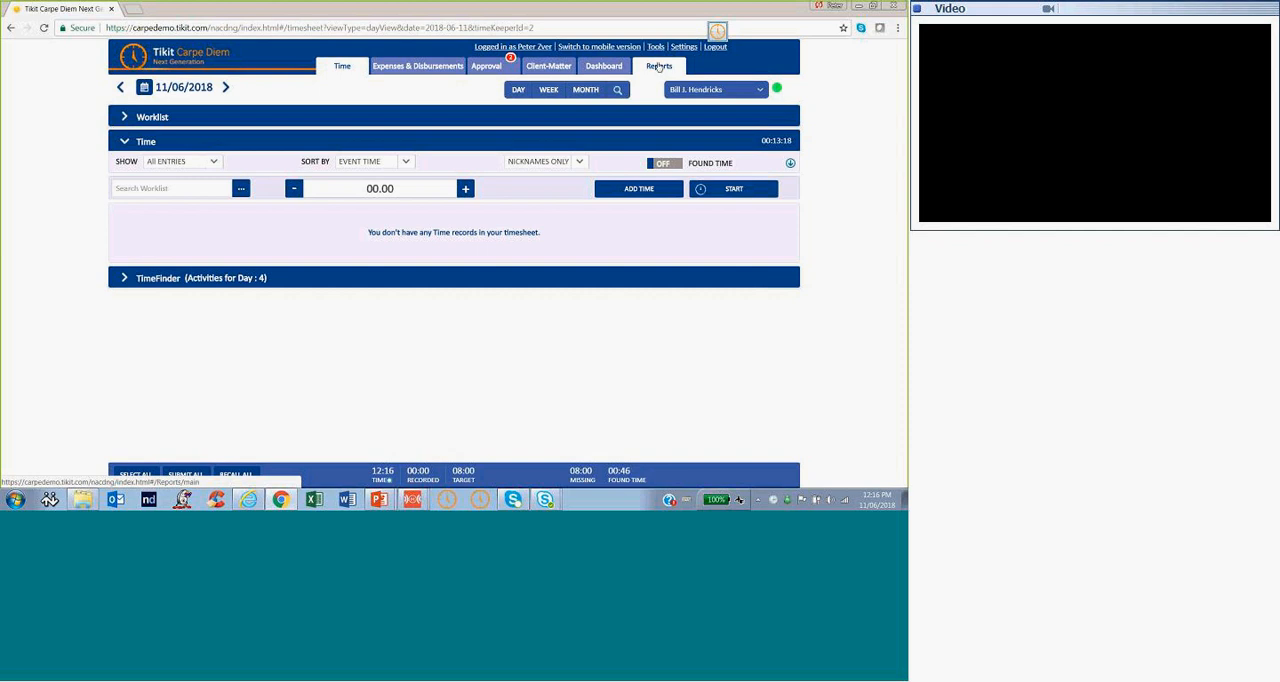
click(666, 191)
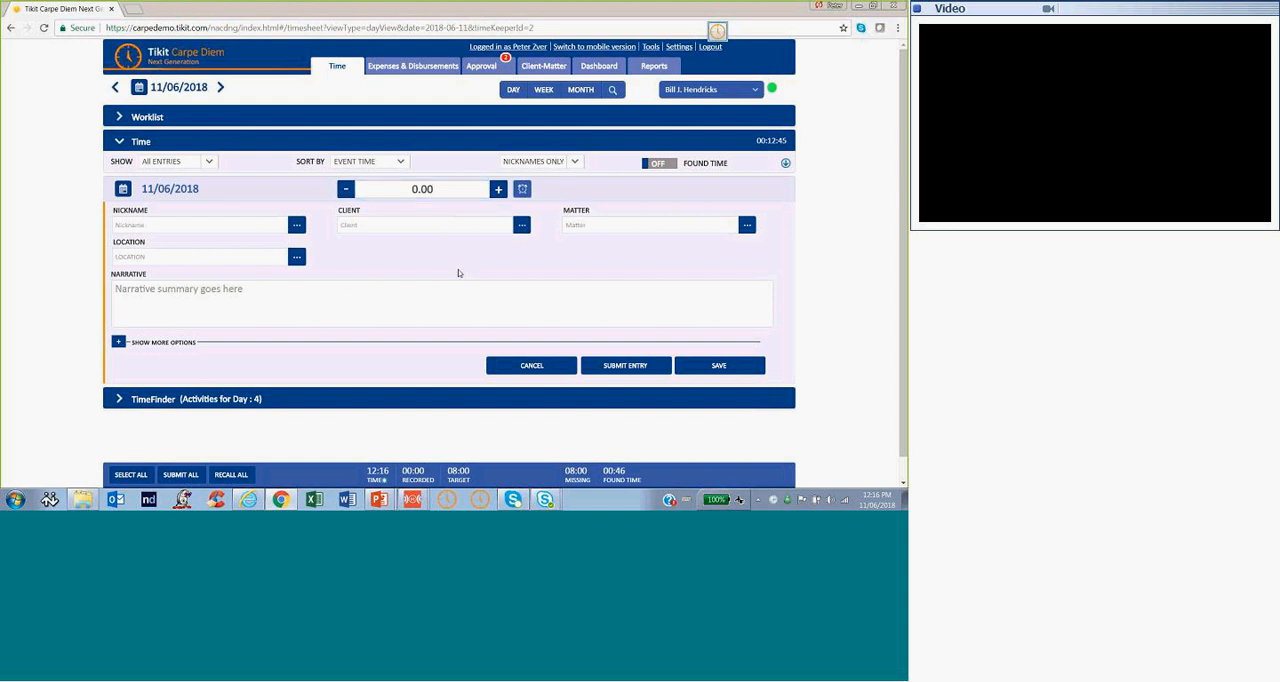
click(377, 225)
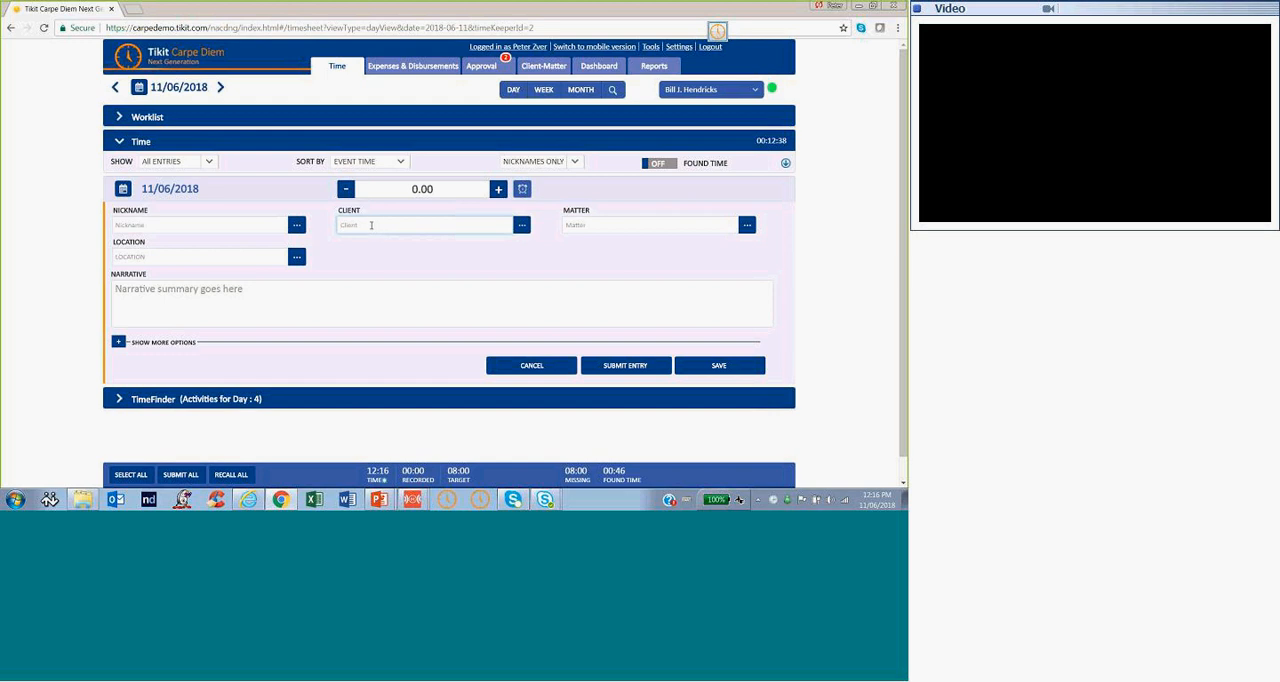
text(str)
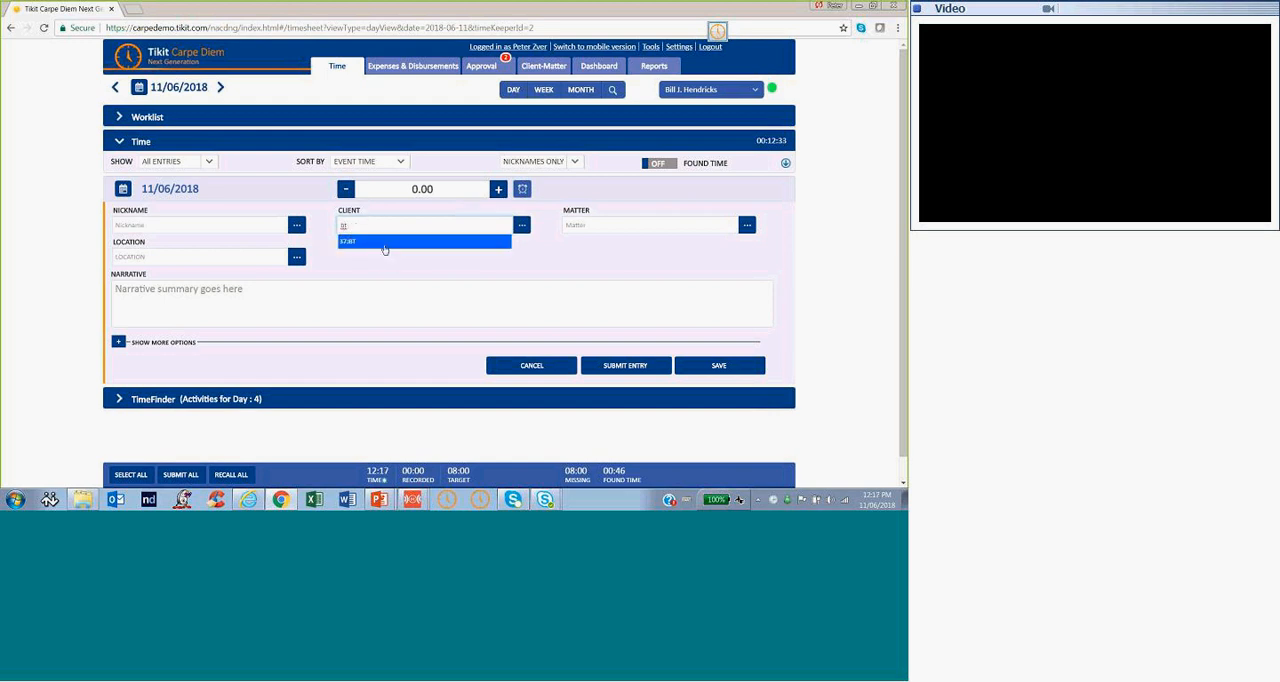
click(384, 242)
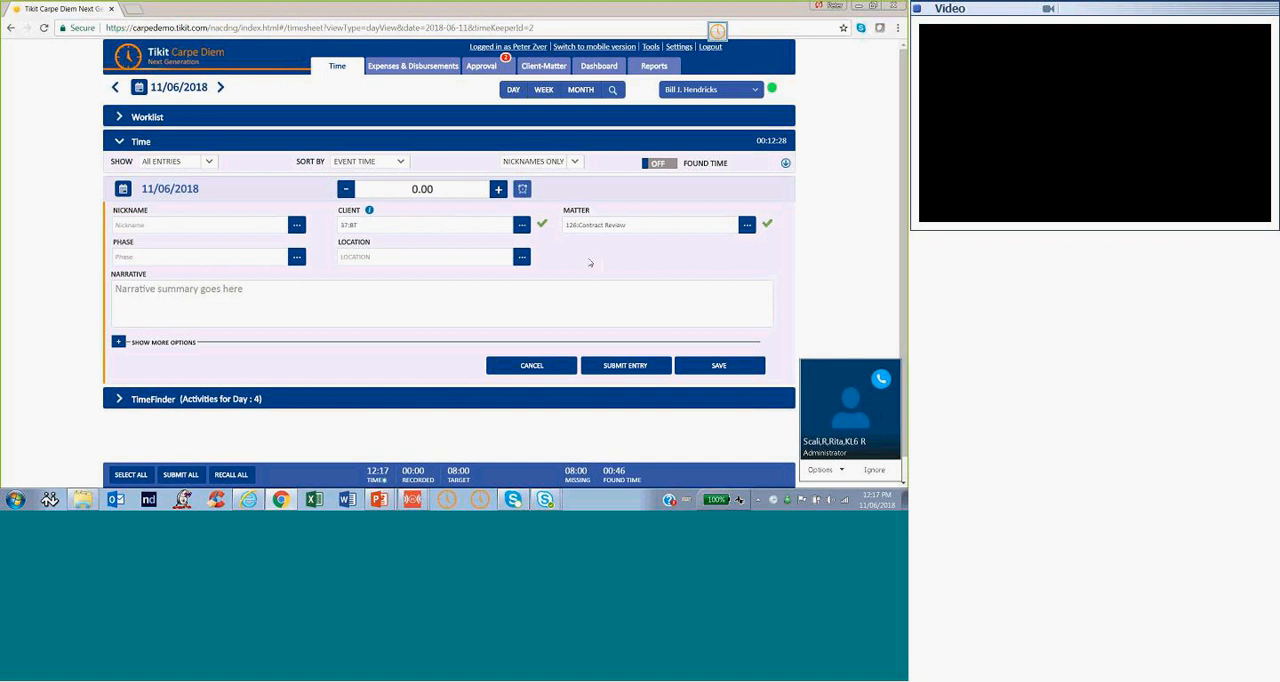
click(871, 472)
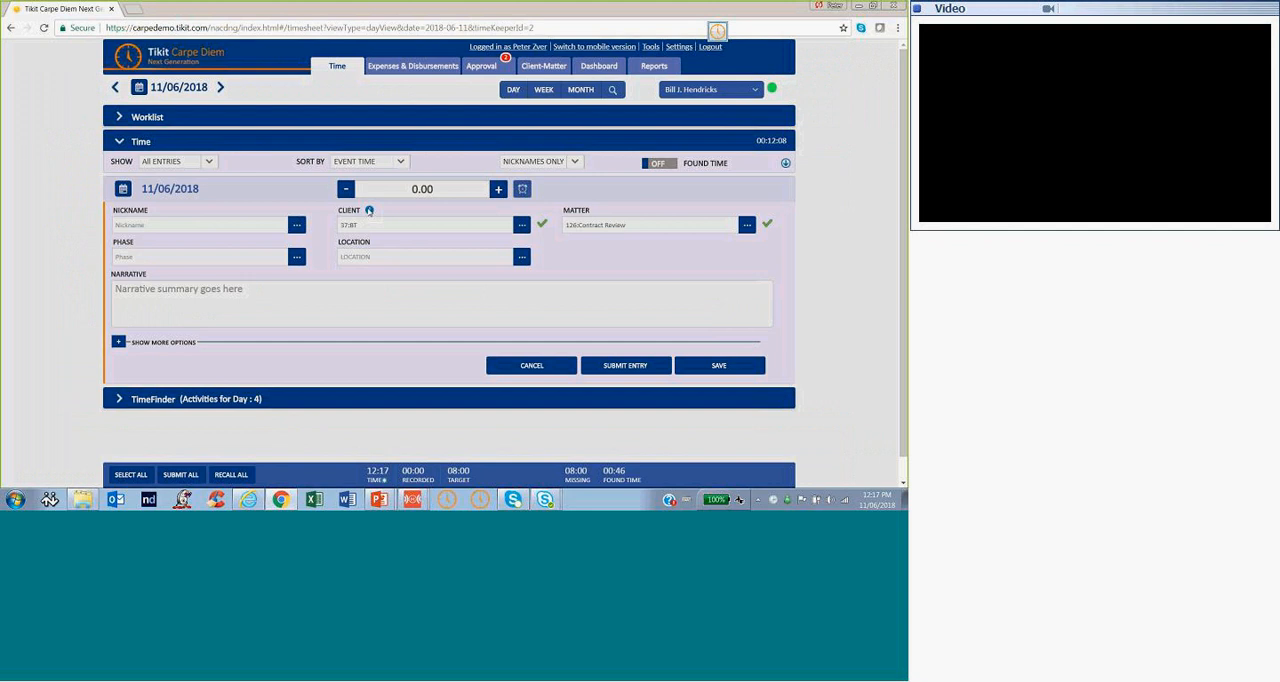
Read the client's BT Billing Guidelines through to the full guidelines link and close them
click(369, 210)
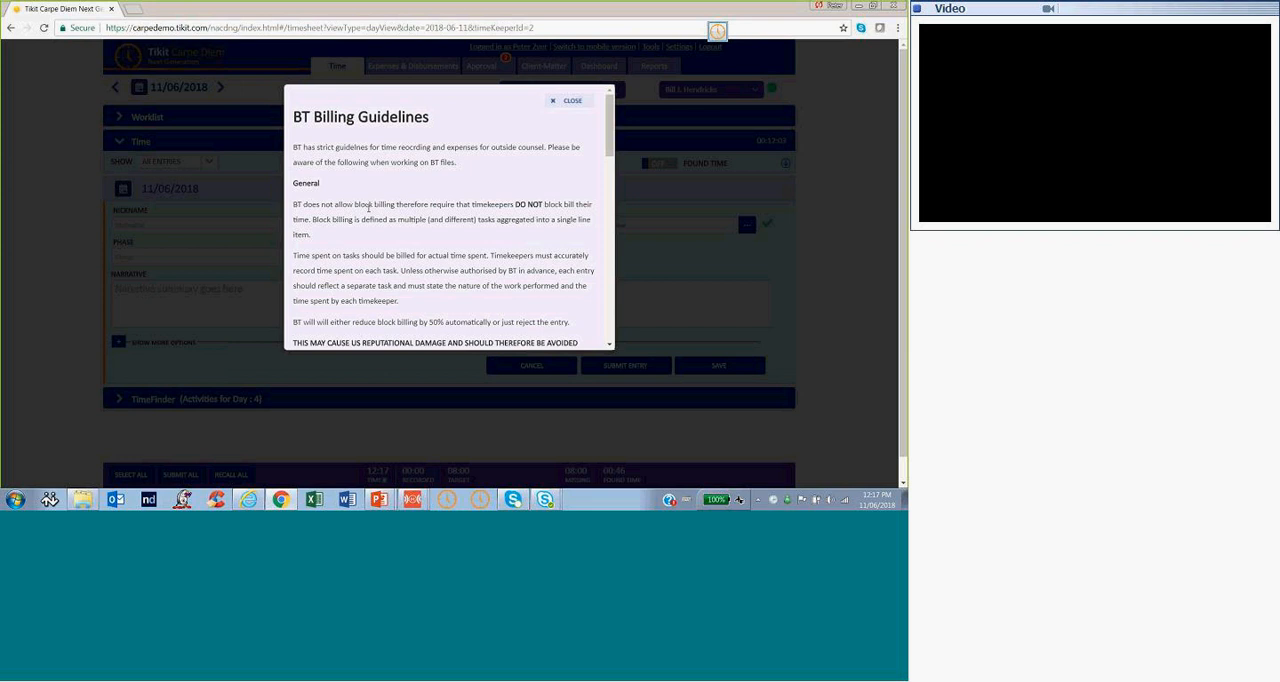
drag(608, 130, 429, 329)
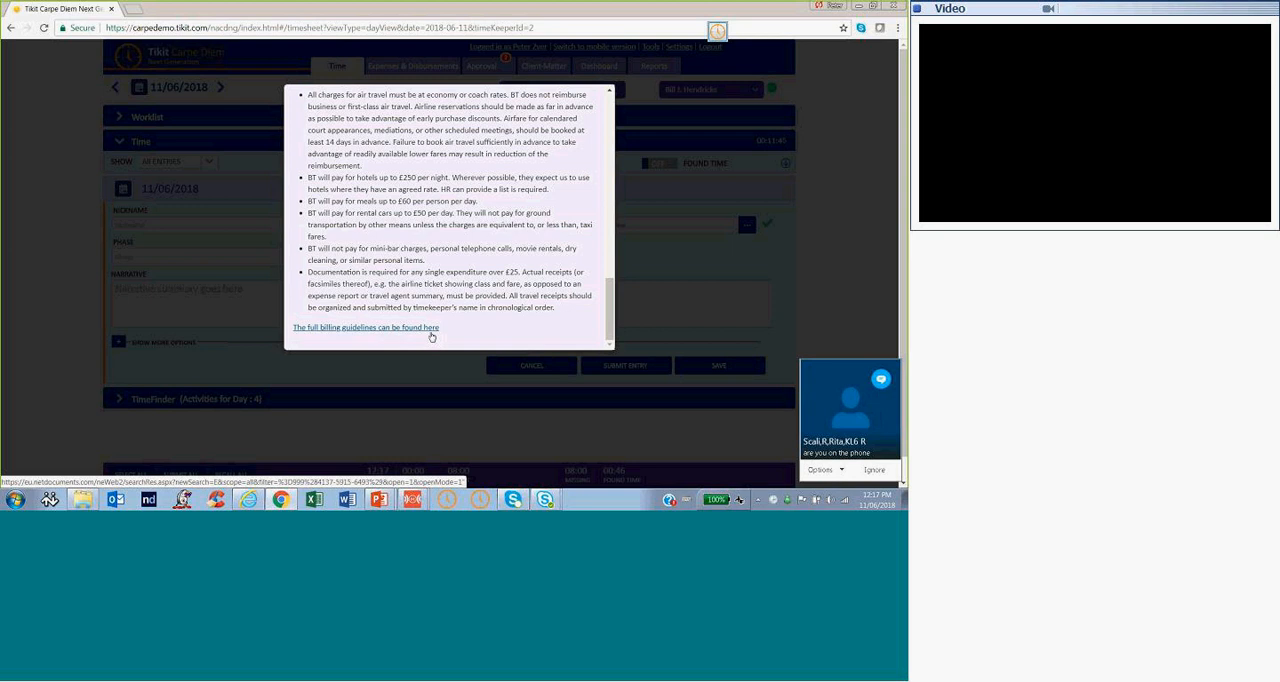
click(682, 197)
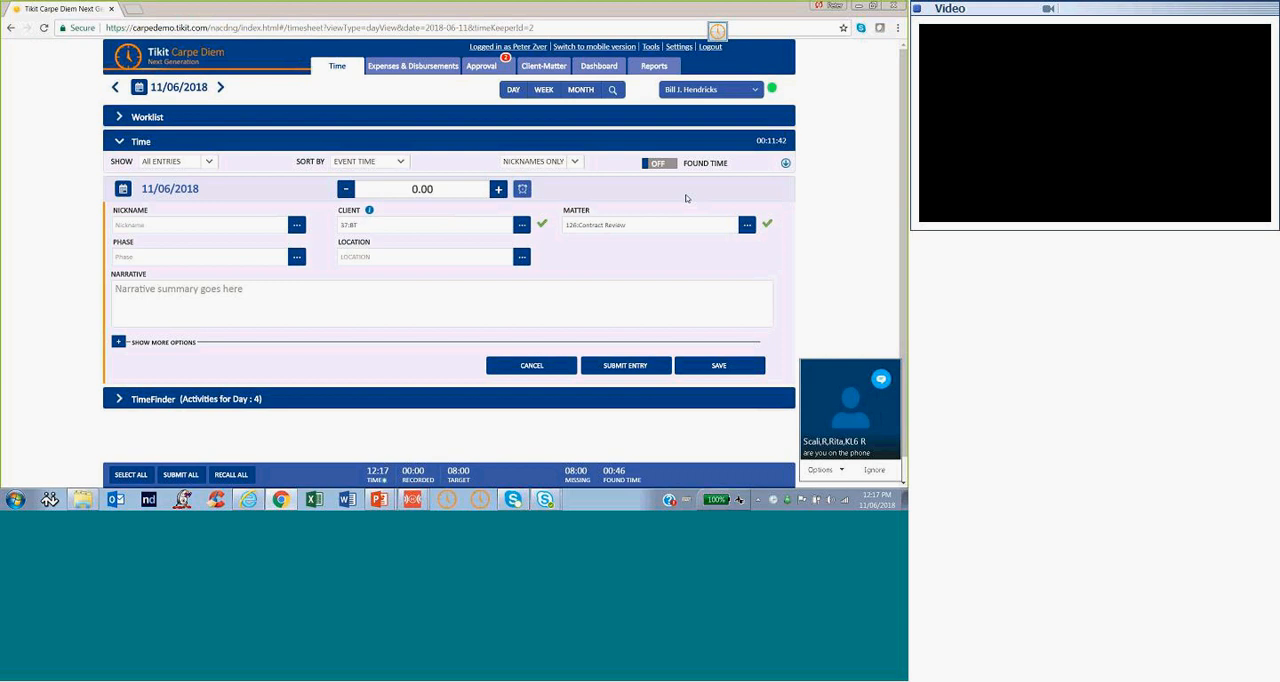
Change the time entry's client to 1:ABC Corporation and select the matter 1:Client Interview
click(428, 226)
key(BackSpace)
key(BackSpace)
key(BackSpace)
key(BackSpace)
key(BackSpace)
text(1:ABC Corporation)
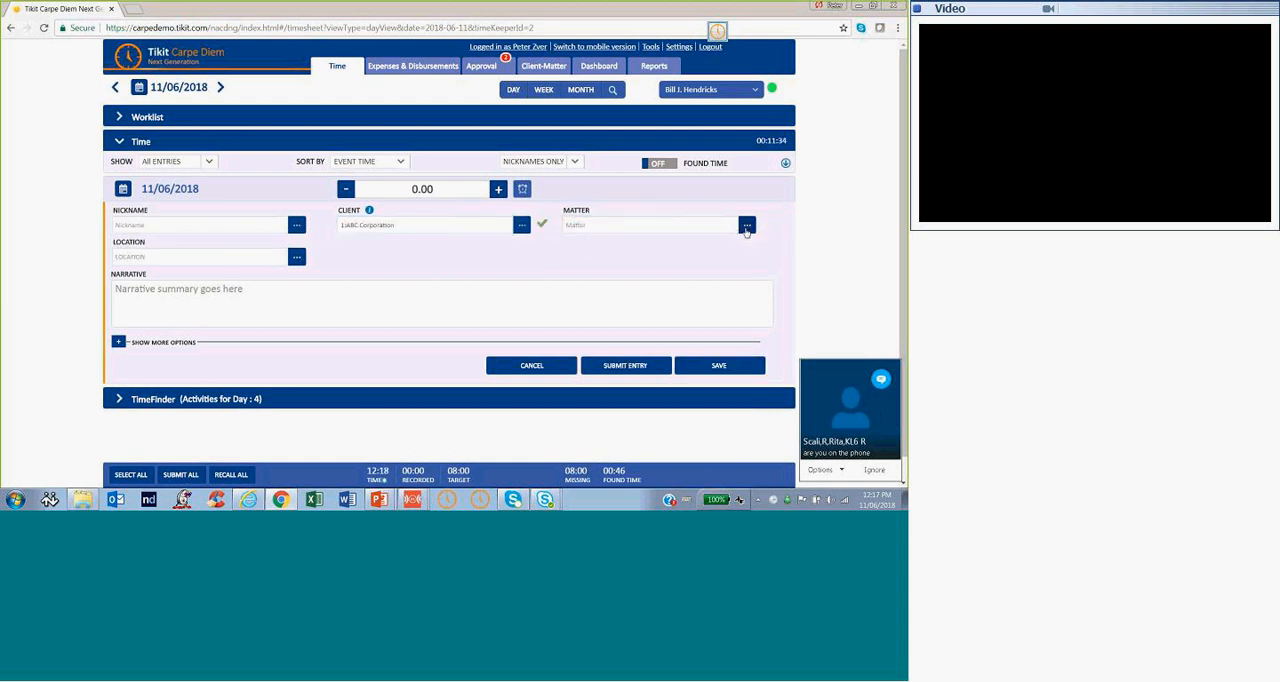
click(737, 229)
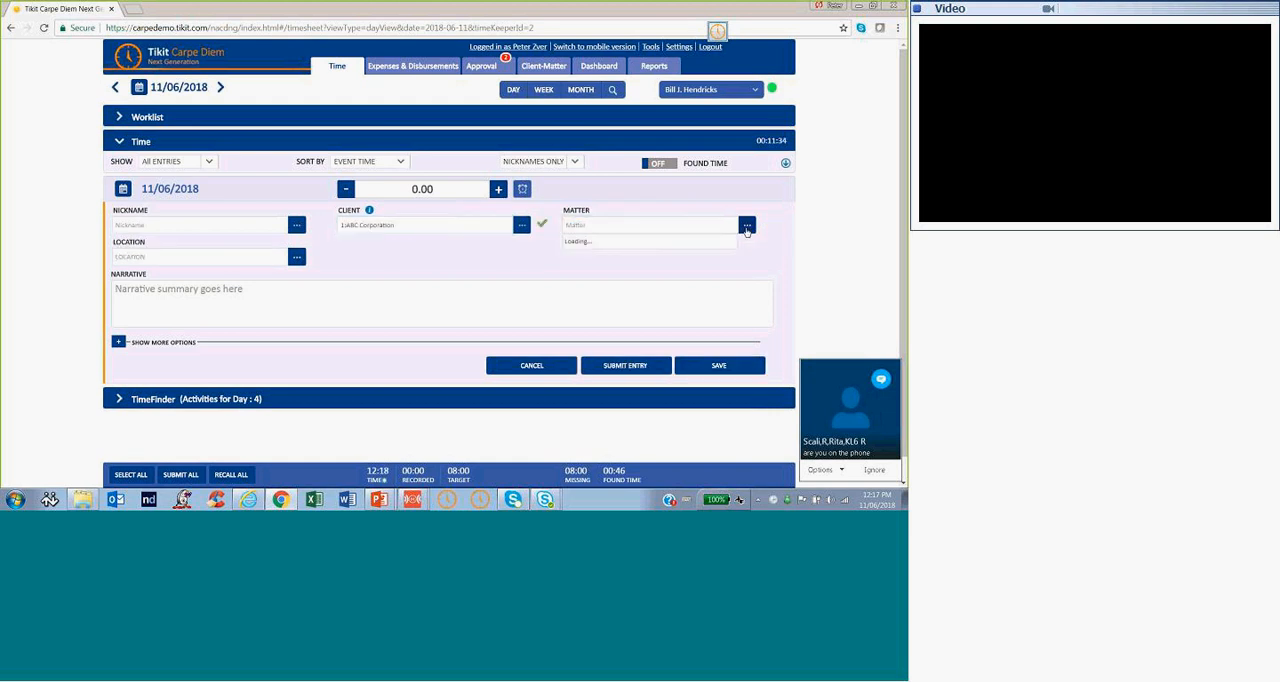
click(661, 246)
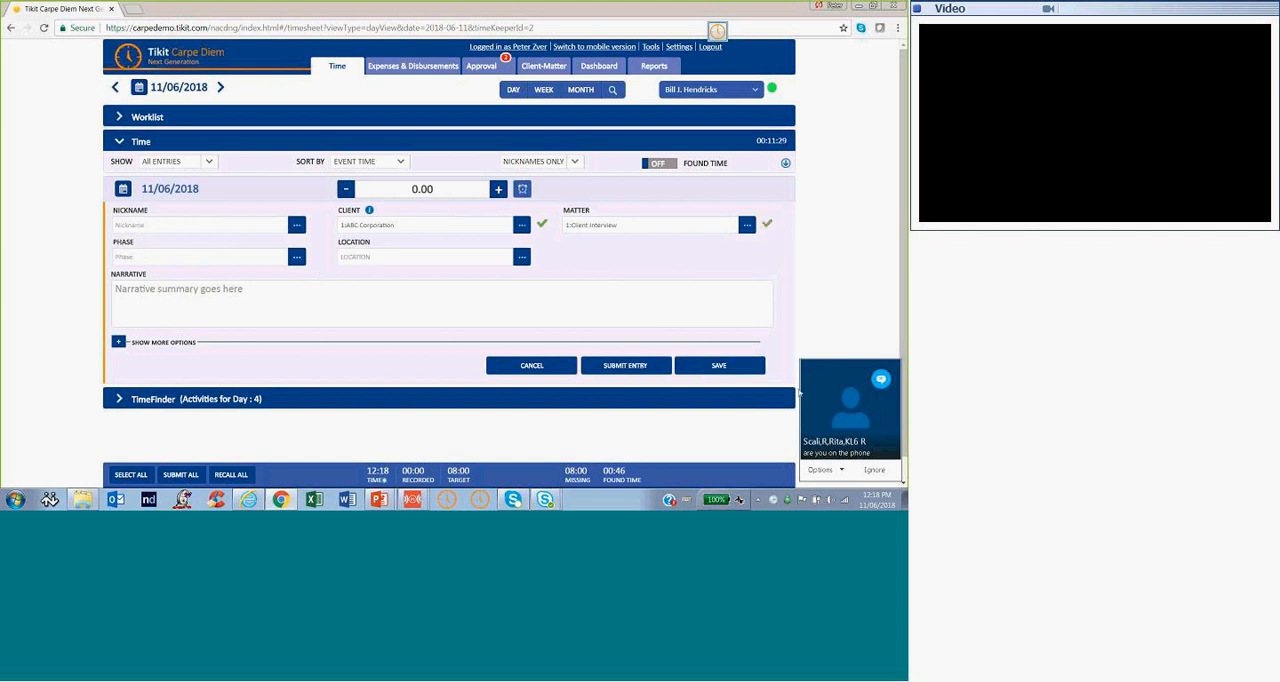
Set the phase to 100:Case Assesment Development and Admins, the task to 110:Fact Investigation/Development and the location to LDN:London
click(296, 258)
click(276, 275)
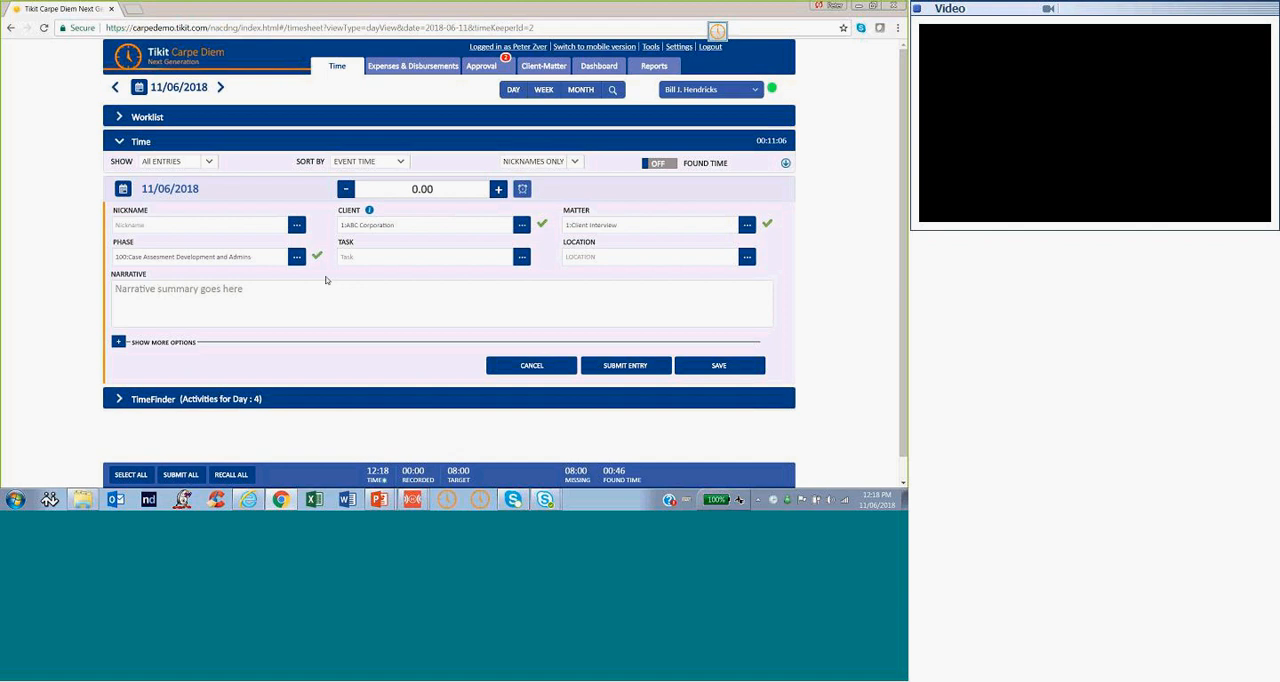
click(521, 256)
click(490, 290)
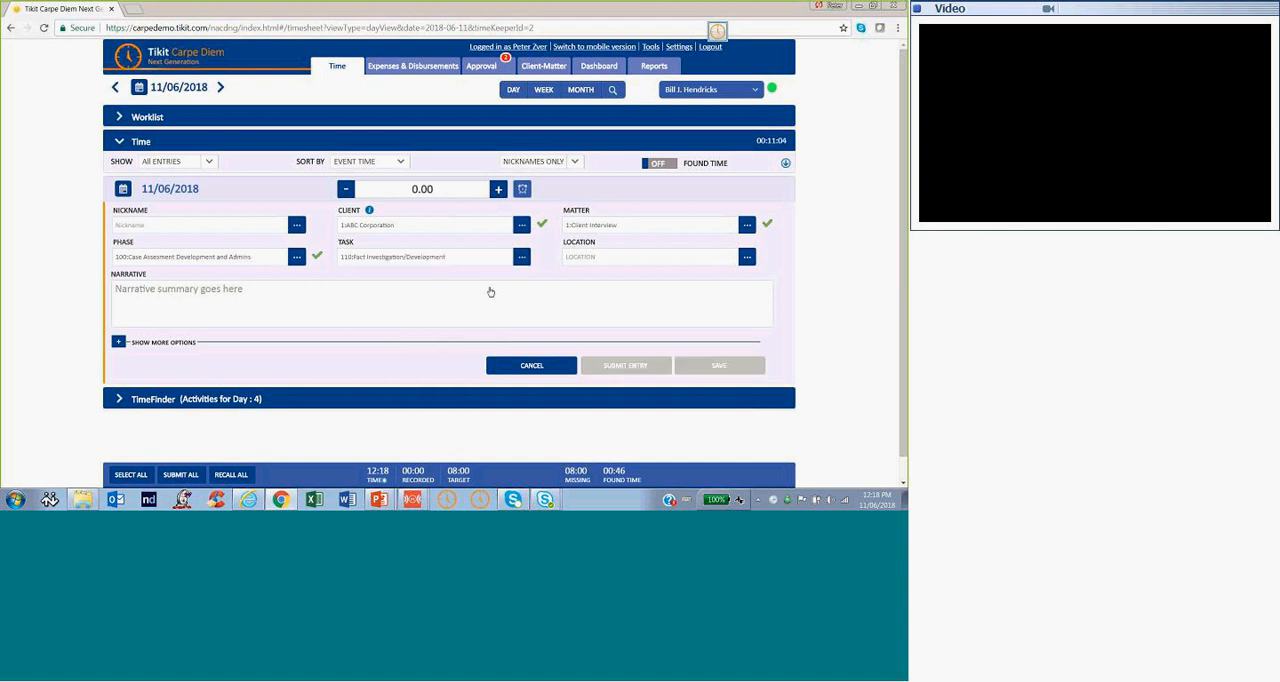
click(747, 257)
click(668, 288)
Set the time entry's duration to 0.70 from the preset durations
click(524, 190)
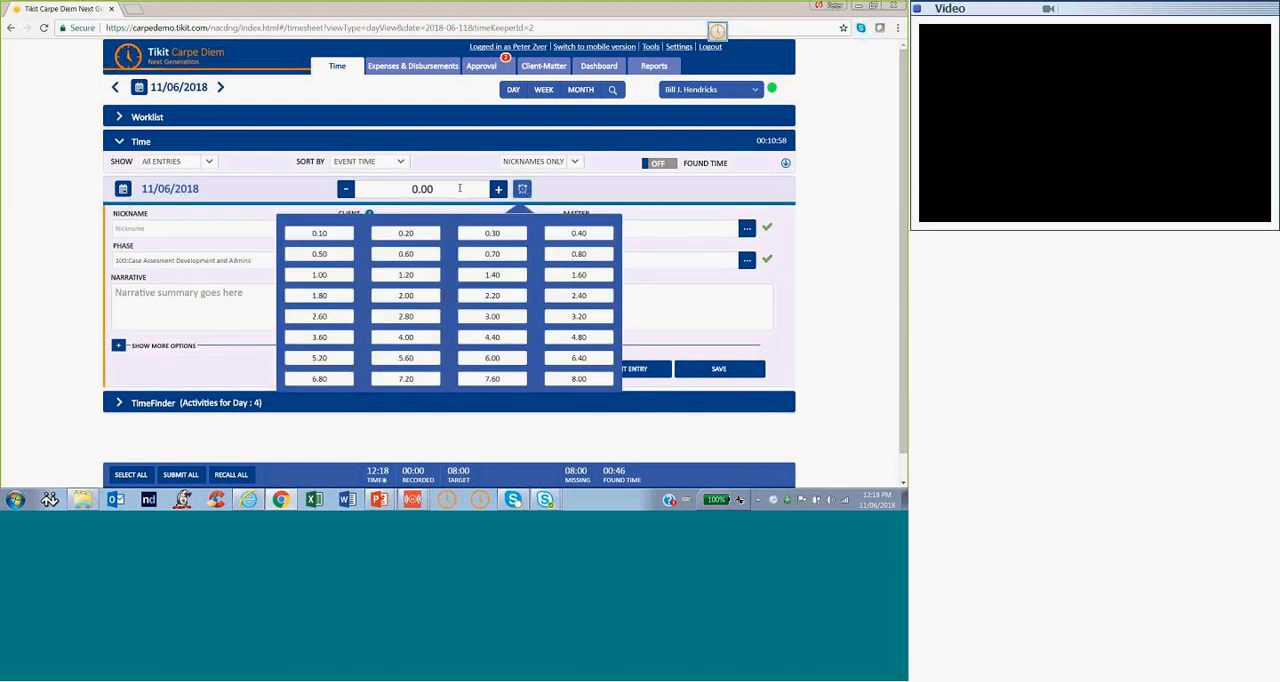
click(485, 255)
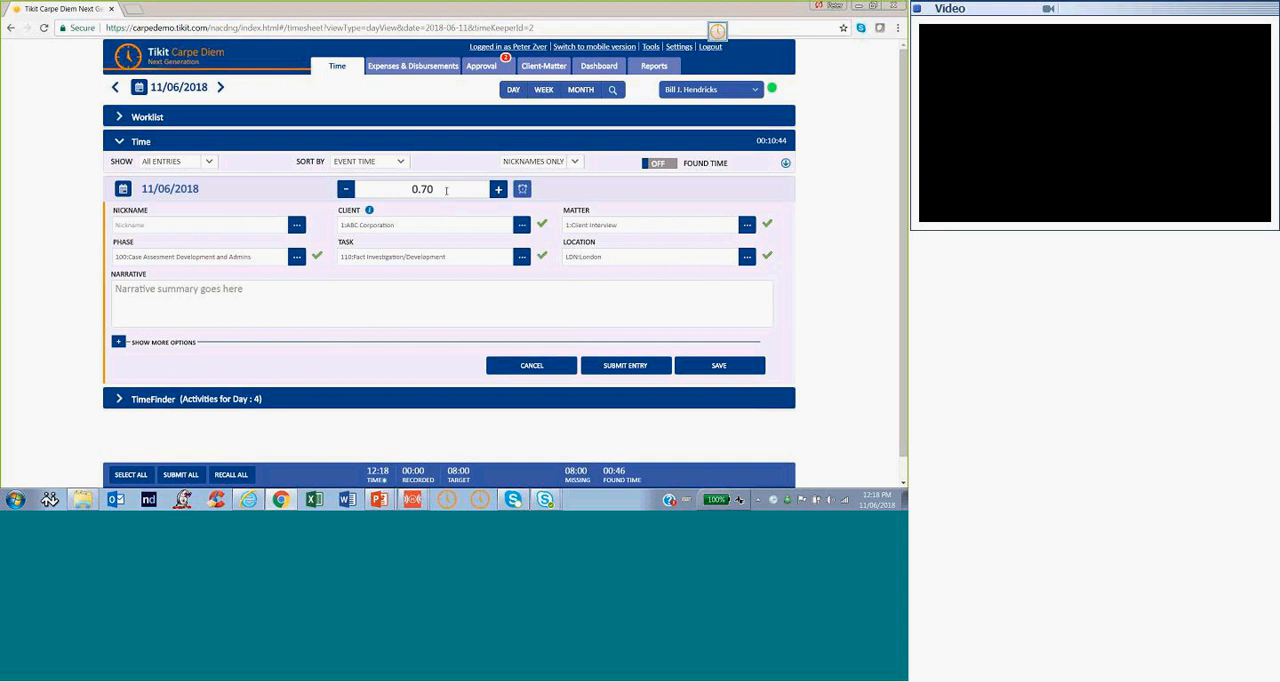
click(446, 190)
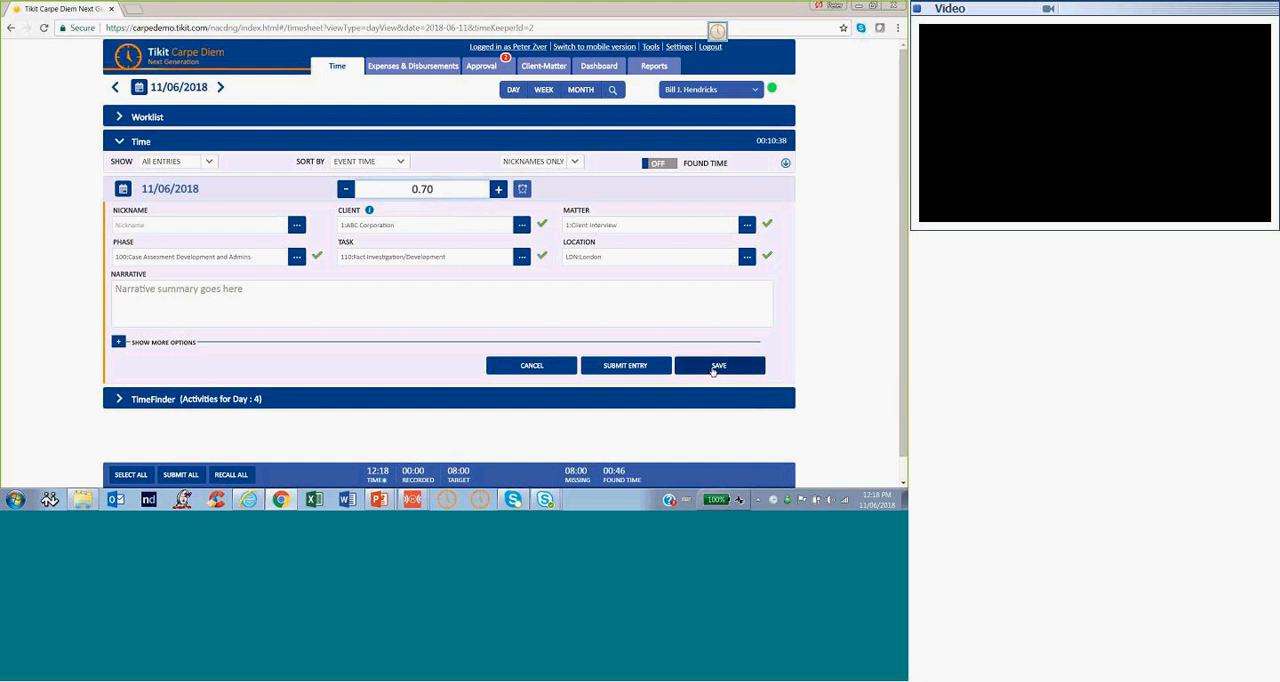
Enter the narrative "Telephone call with" plus the contact's first name, using the "tcw" shorthand, and save the entry
click(270, 301)
text(tcw Peter)
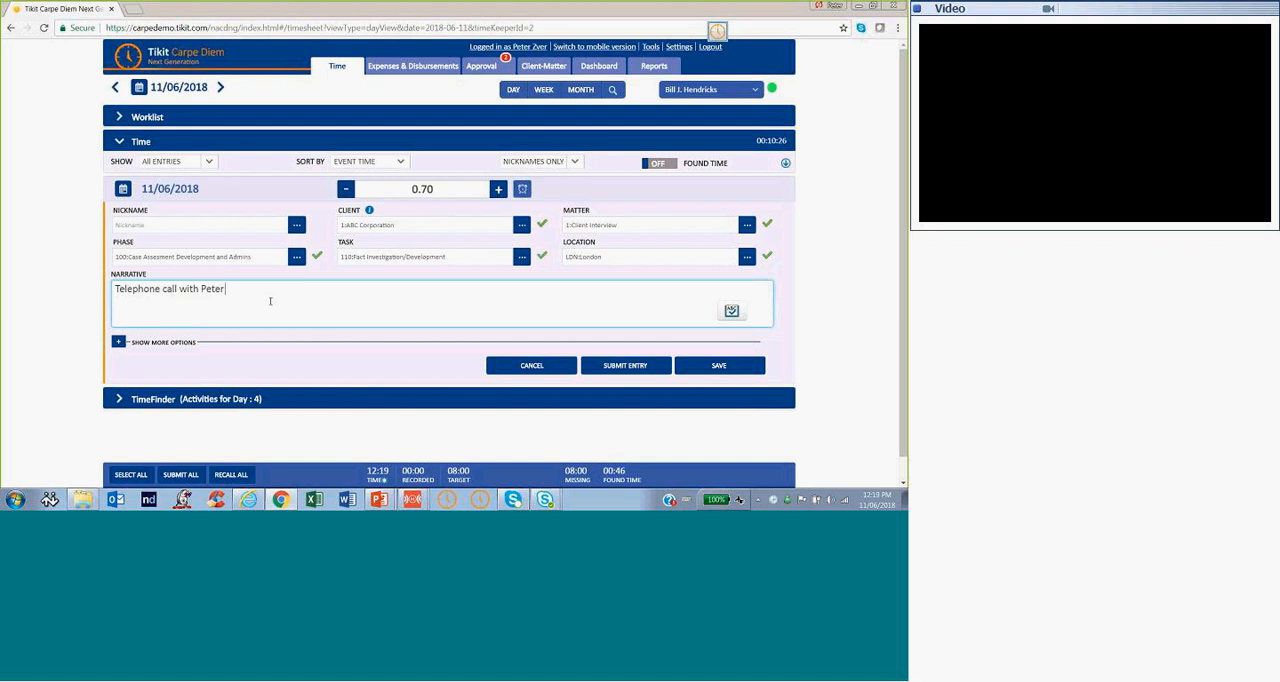
click(728, 372)
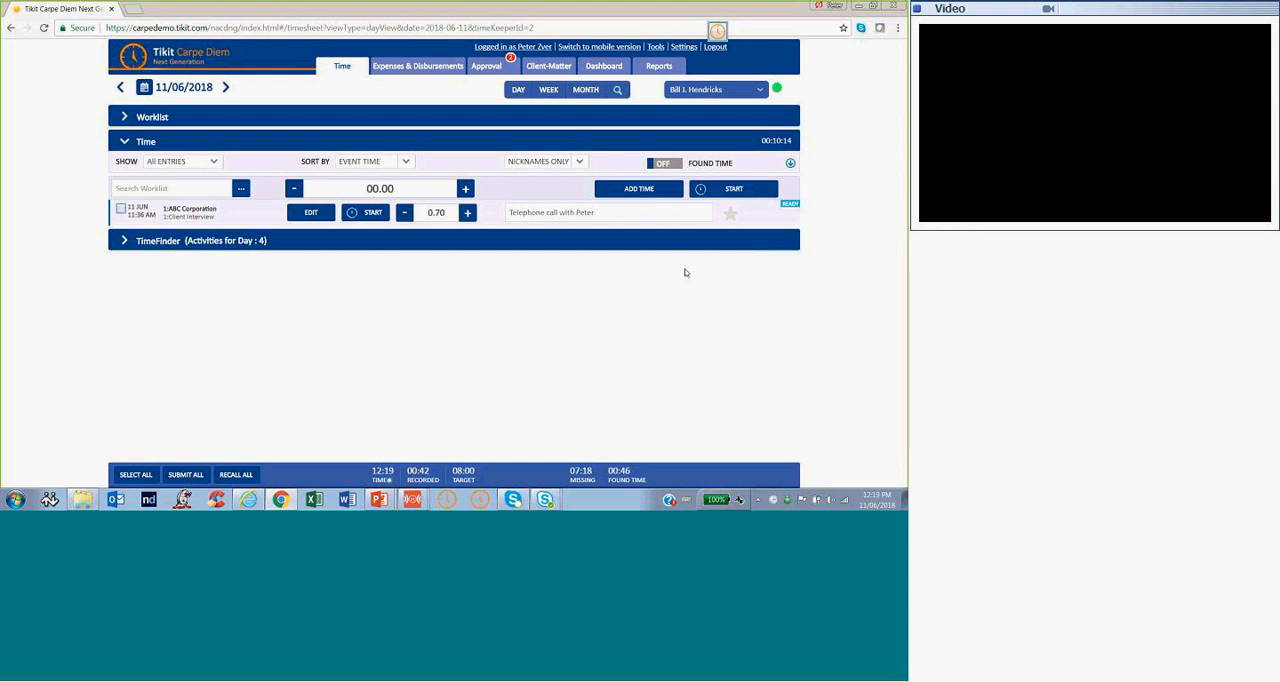
Add a second time entry with the narrative "Telephone call with" followed by the contact's first name
click(650, 191)
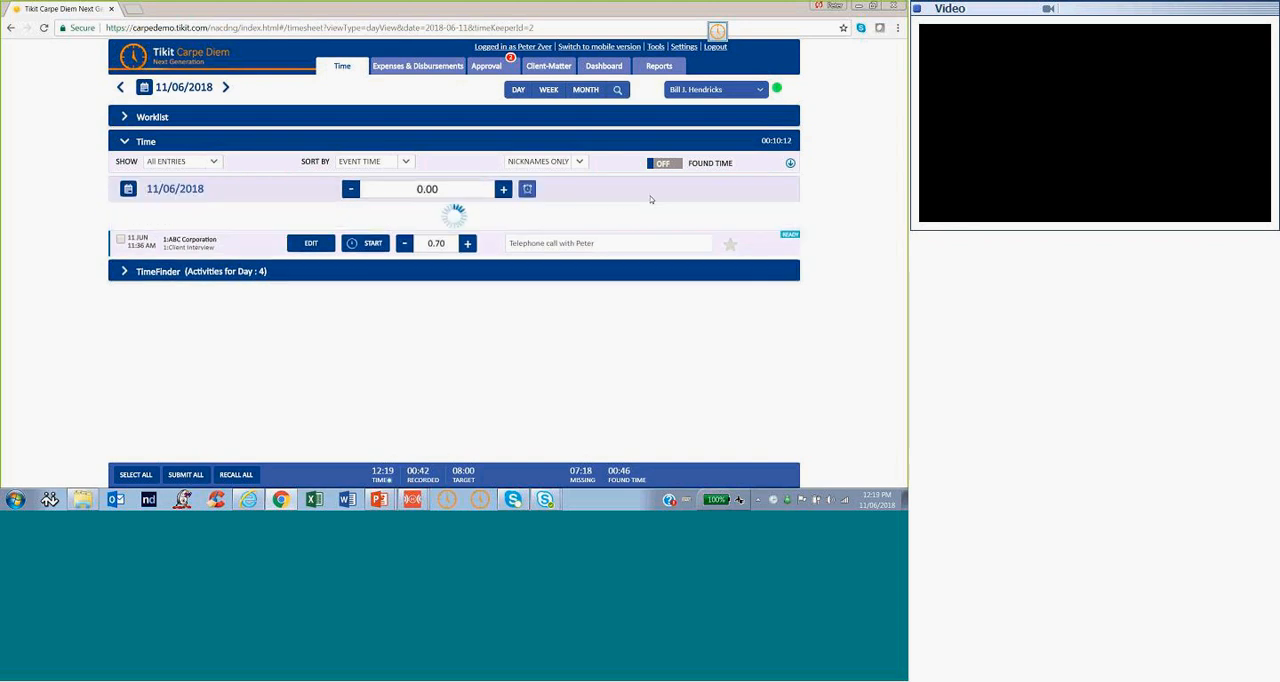
click(272, 289)
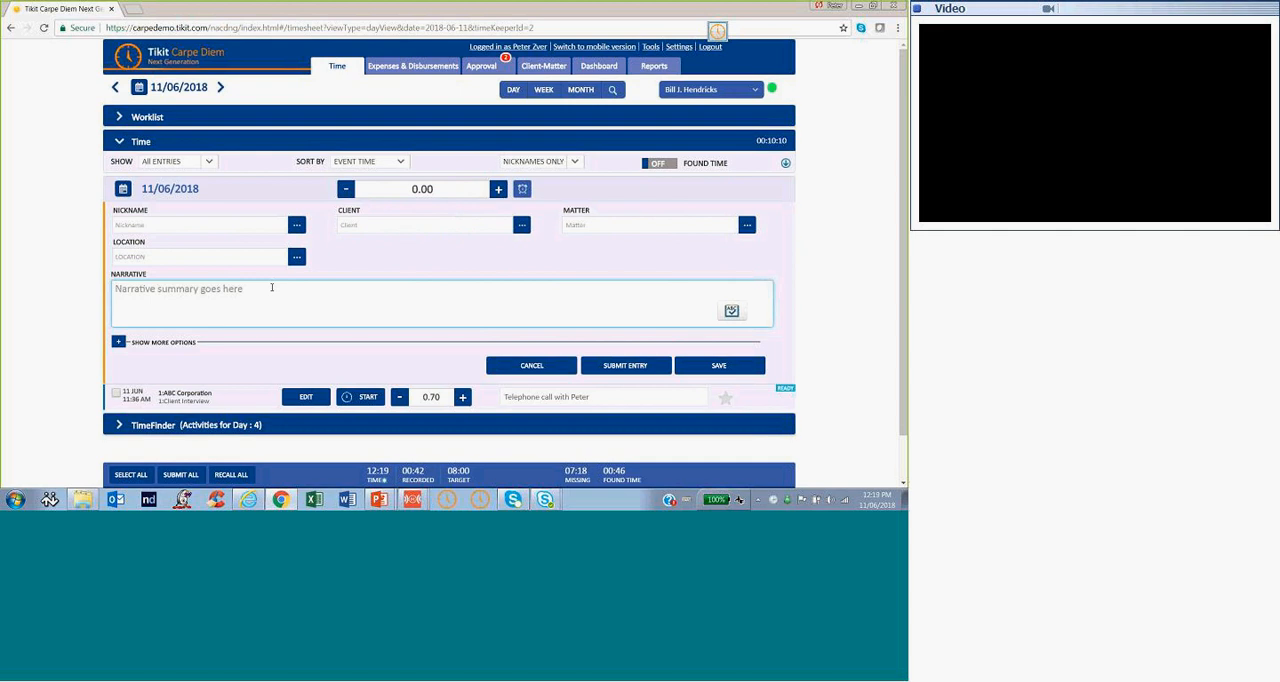
text(To)
text(lephone call with p)
text(eter)
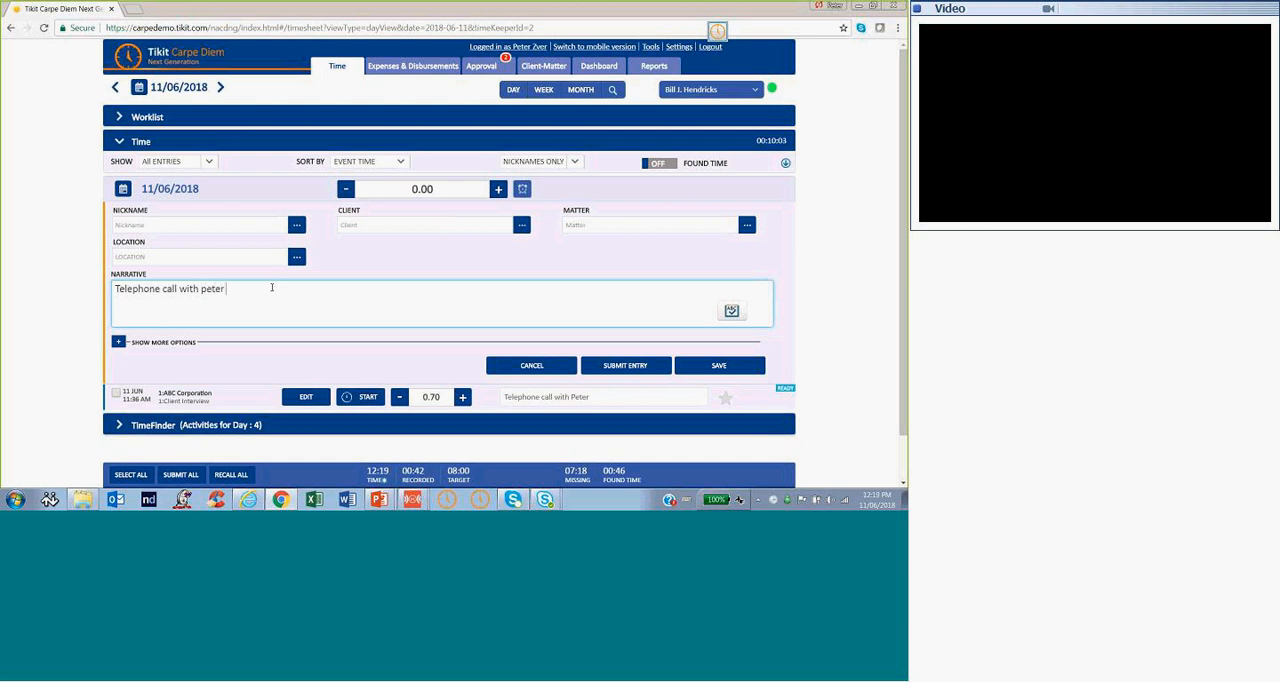
text( review emailsview emails final)
Complete the narrative with "re: emails final final offer", save the entry without a client or matter, and raise its time to 0.10
right_click(274, 288)
click(289, 295)
key(BackSpace)
key(BackSpace)
key(BackSpace)
key(BackSpace)
key(BackSpace)
key(BackSpace)
key(BackSpace)
key(BackSpace)
key(BackSpace)
key(BackSpace)
key(BackSpace)
key(BackSpace)
key(BackSpace)
key(BackSpace)
key(BackSpace)
key(BackSpace)
key(BackSpace)
text(re: emails final final offer)
click(729, 369)
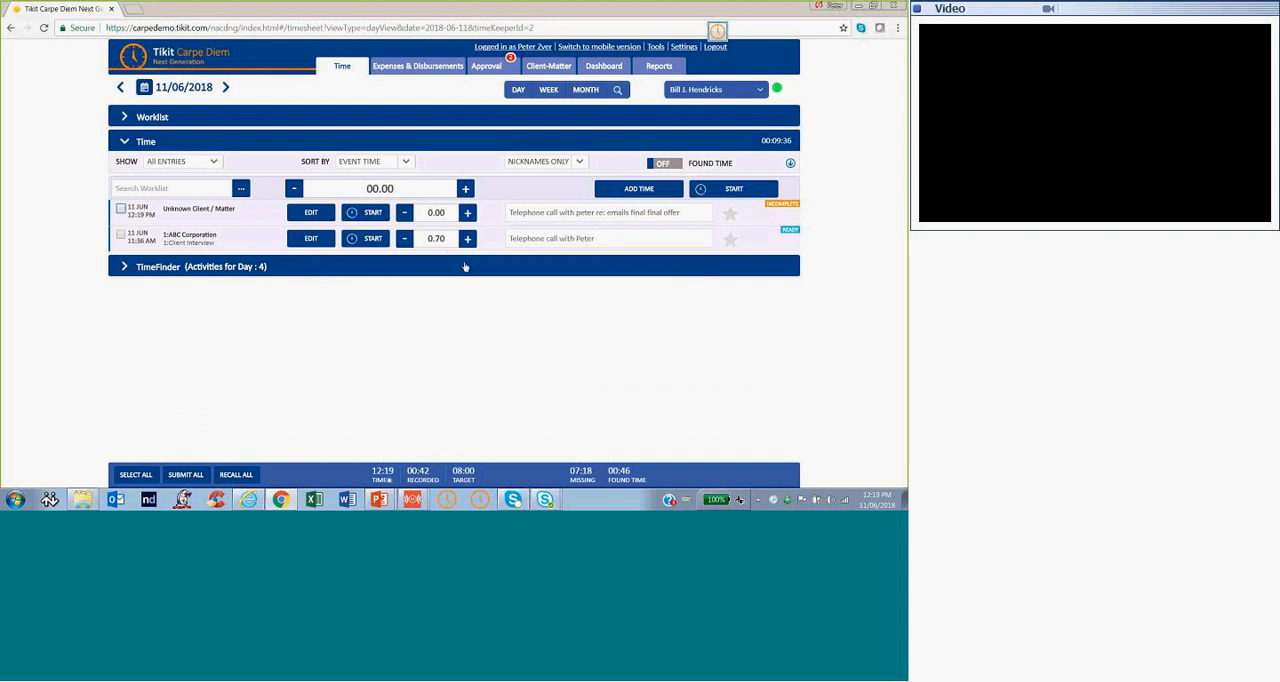
click(467, 213)
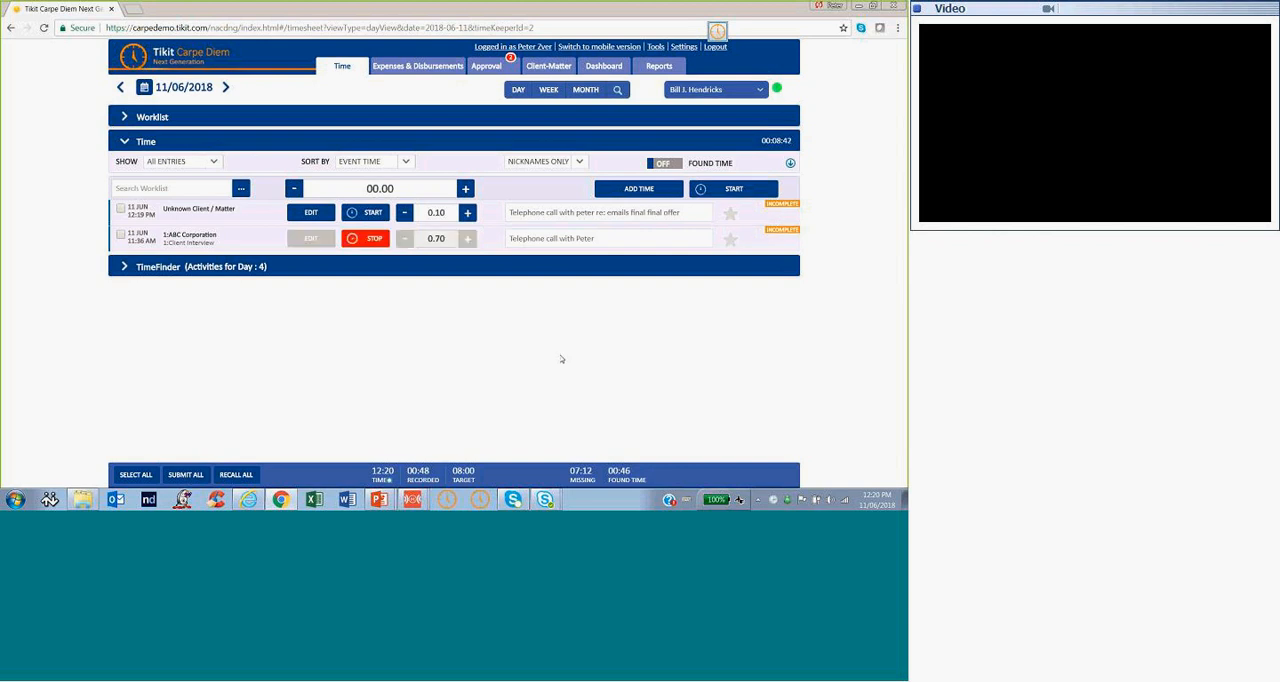
Append ";l more discussion" to the ABC Corporation entry's narrative with its spelling corrected, and stop the entry's timer
click(622, 239)
text(;l moi)
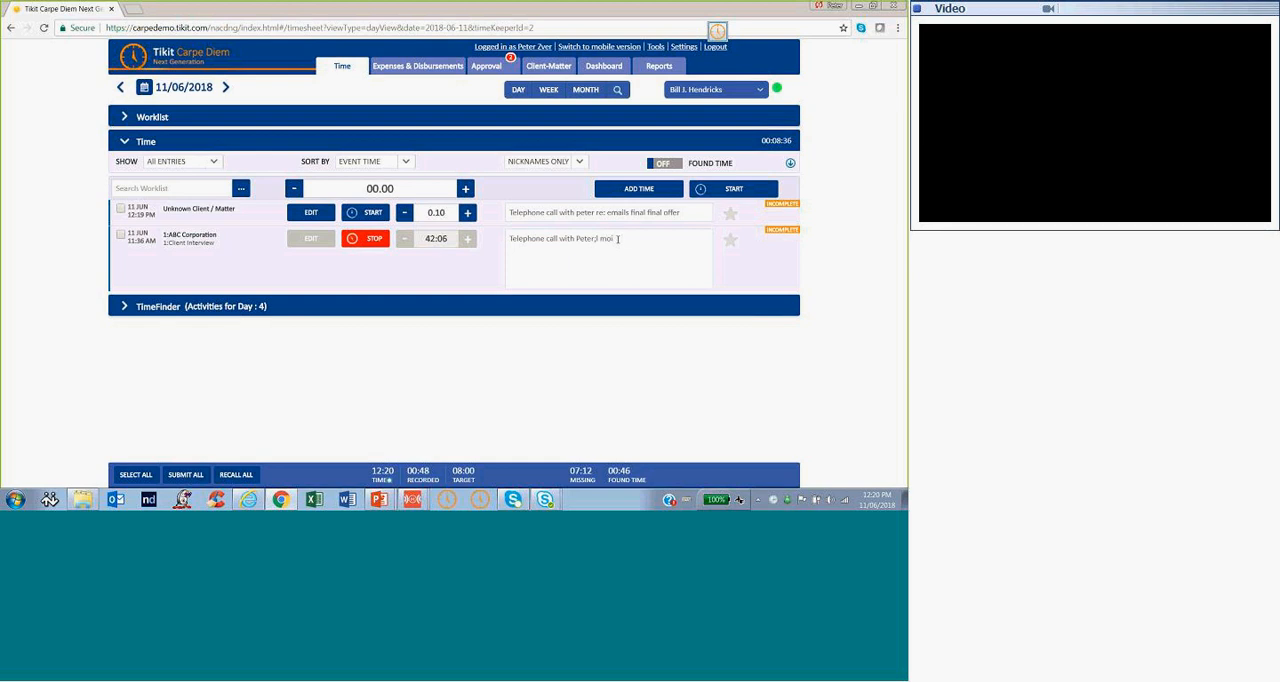
text(nre diuscussion)
right_click(655, 240)
click(683, 248)
click(771, 279)
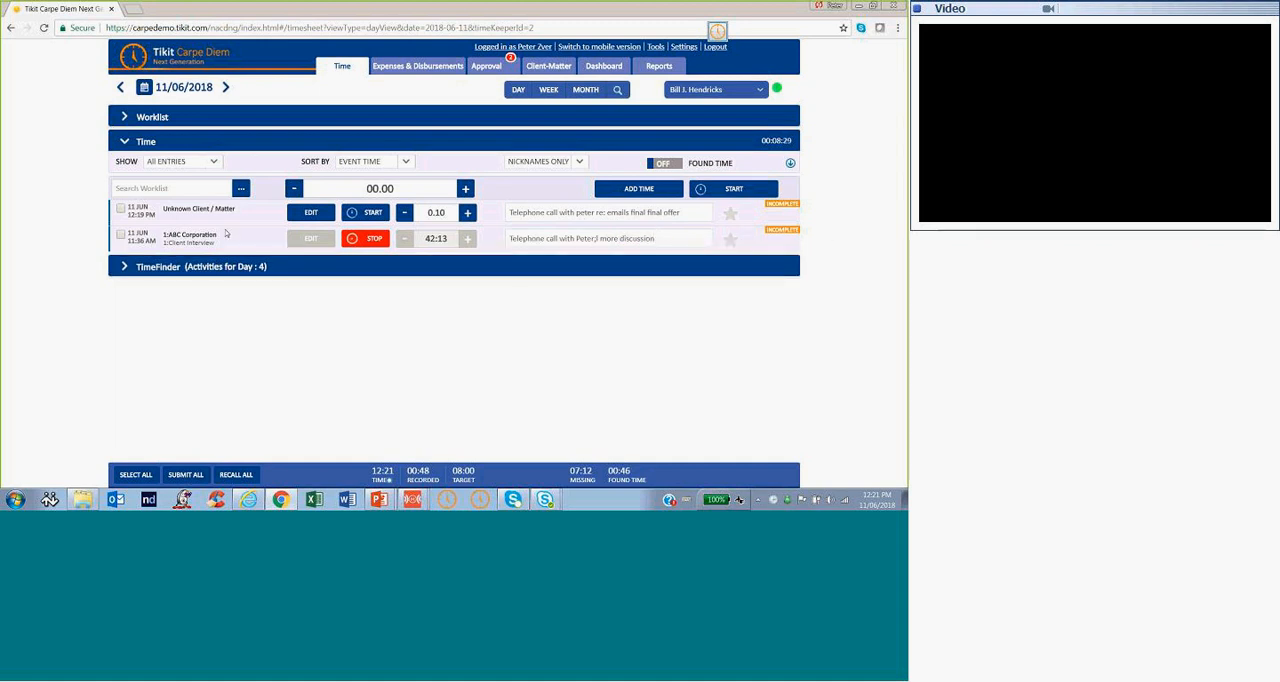
click(371, 240)
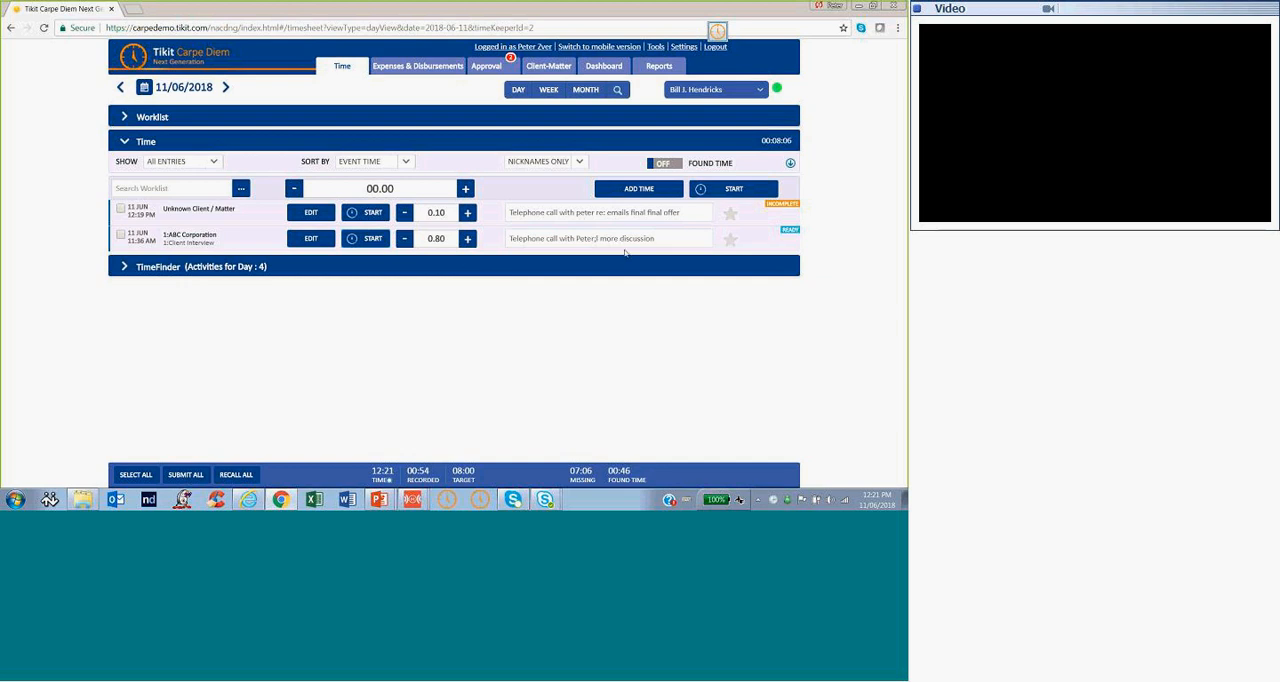
Mark the ABC Corporation Client Interview entry as a favourite and check it in the expanded Worklist for 11/06/2018 and 12/06/2018
click(731, 243)
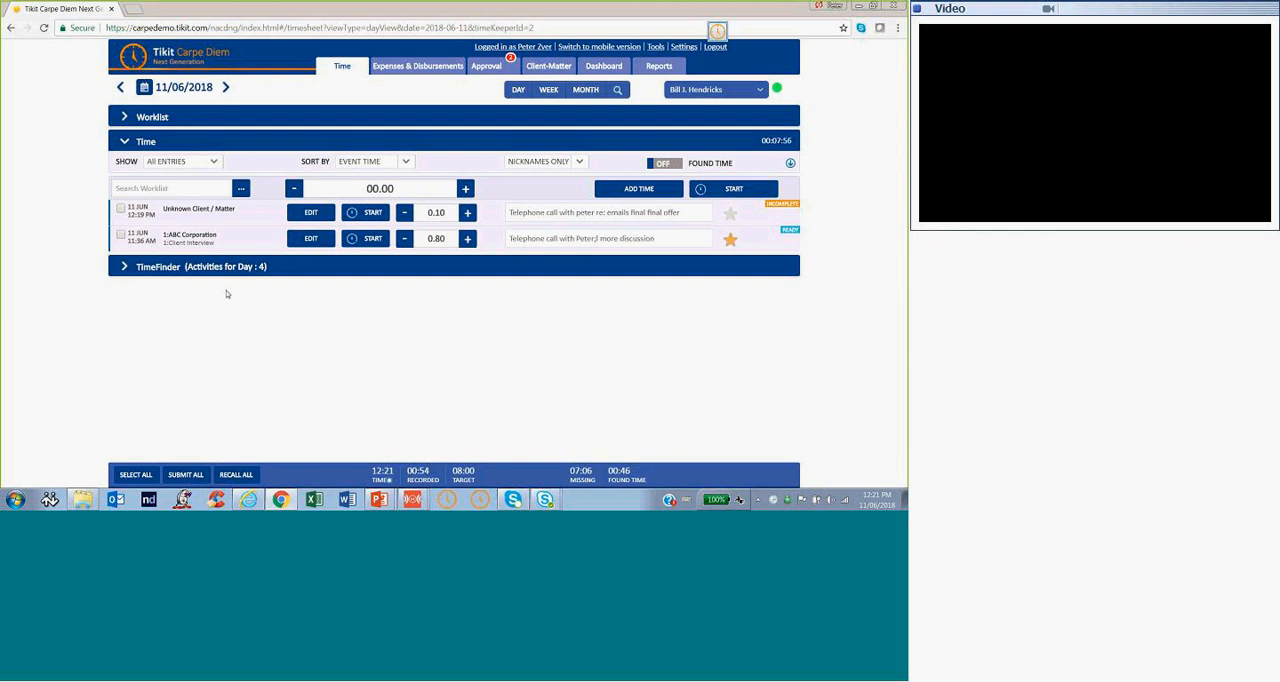
click(126, 118)
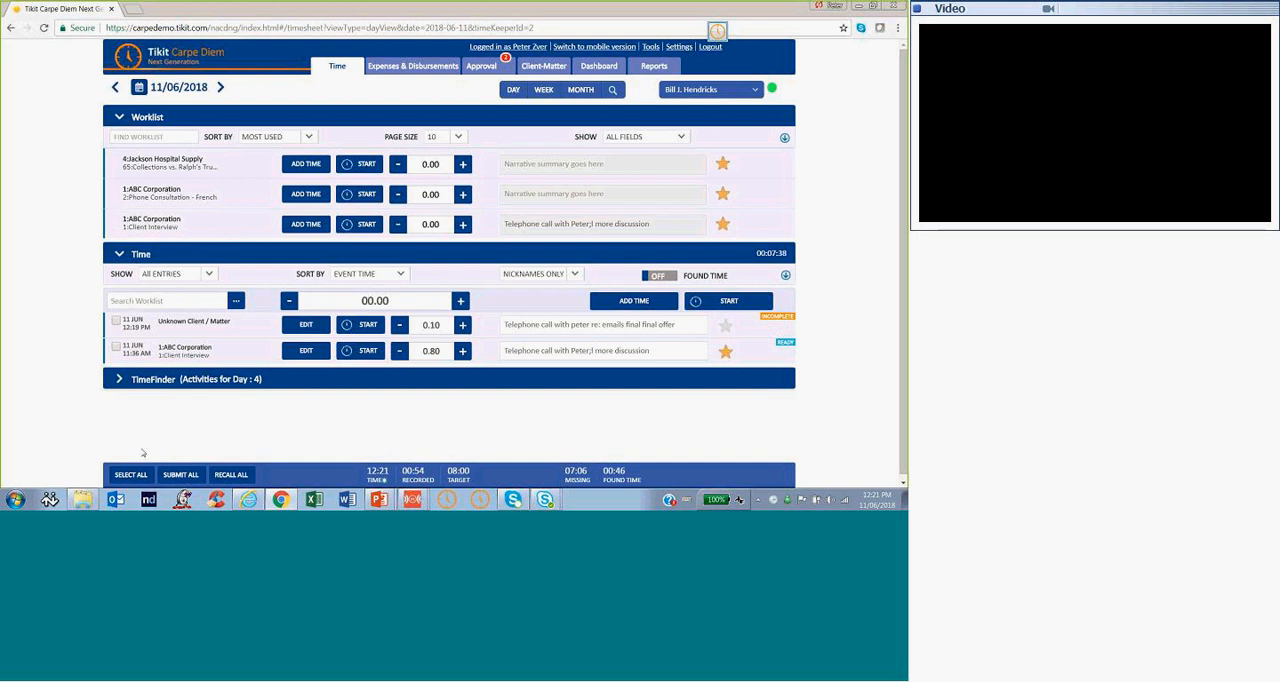
click(221, 89)
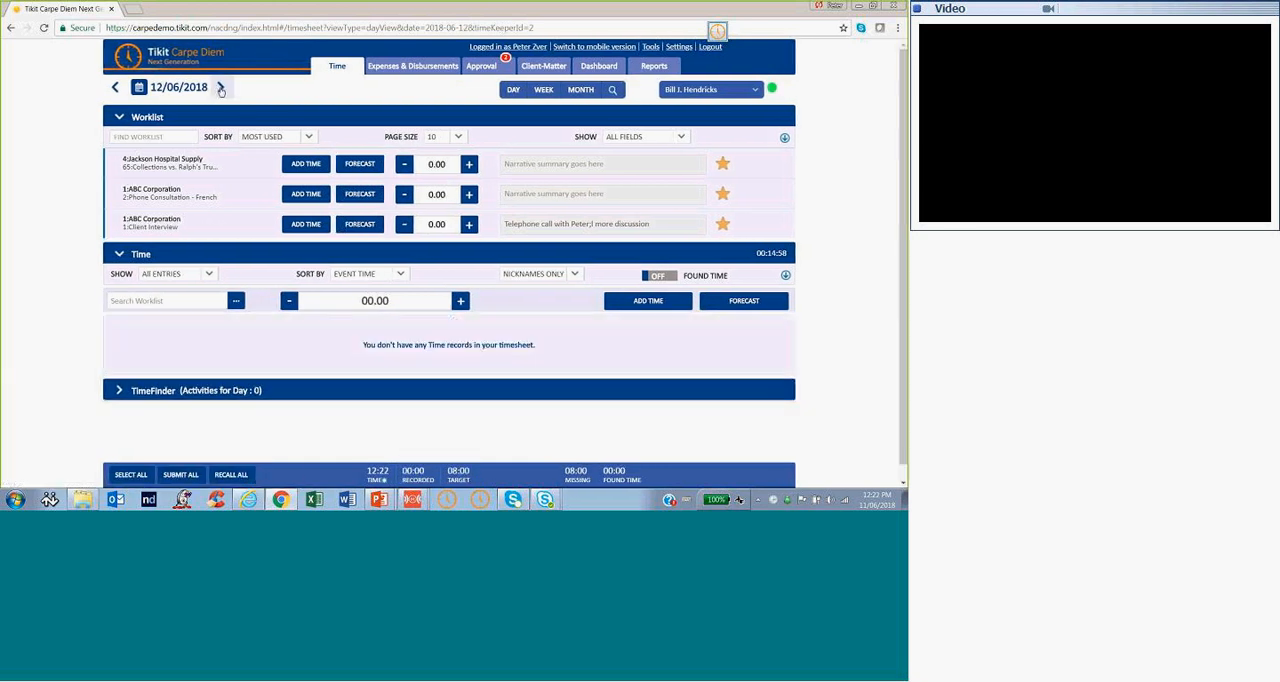
click(115, 87)
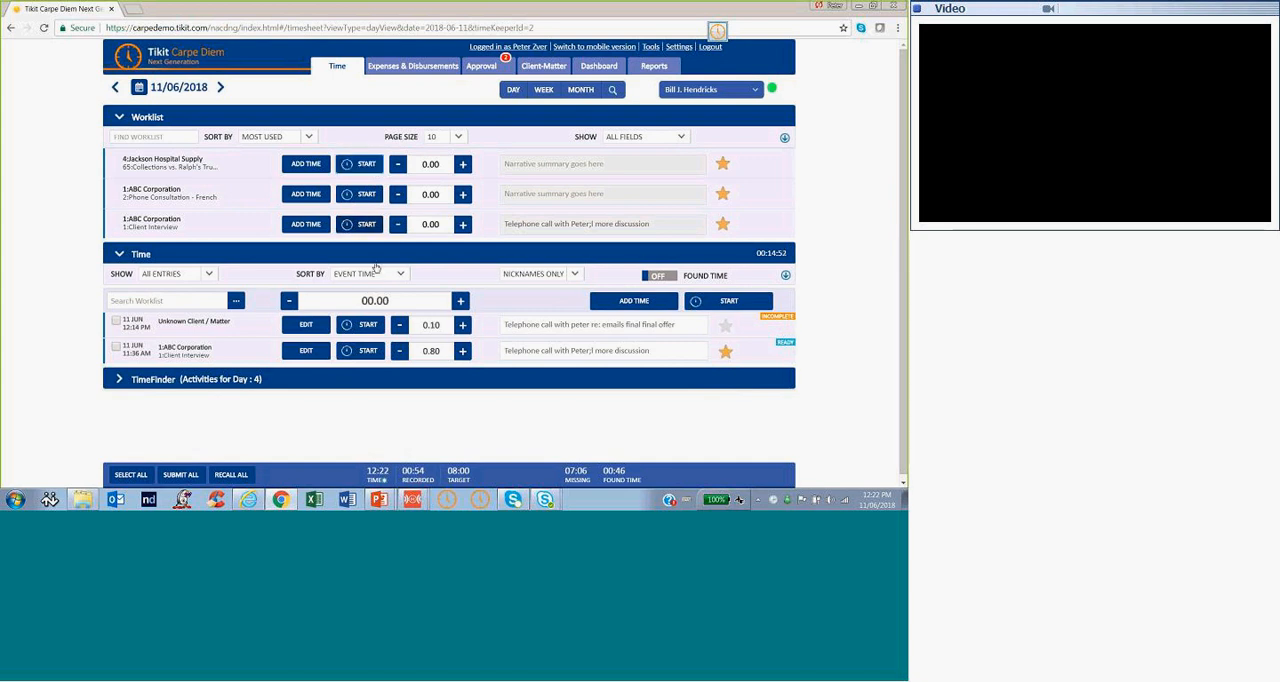
Time a Jackson Hospital Supply entry from the Worklist with the narrative "Telephone call with" plus the contact's first name, and stop its timer
click(366, 166)
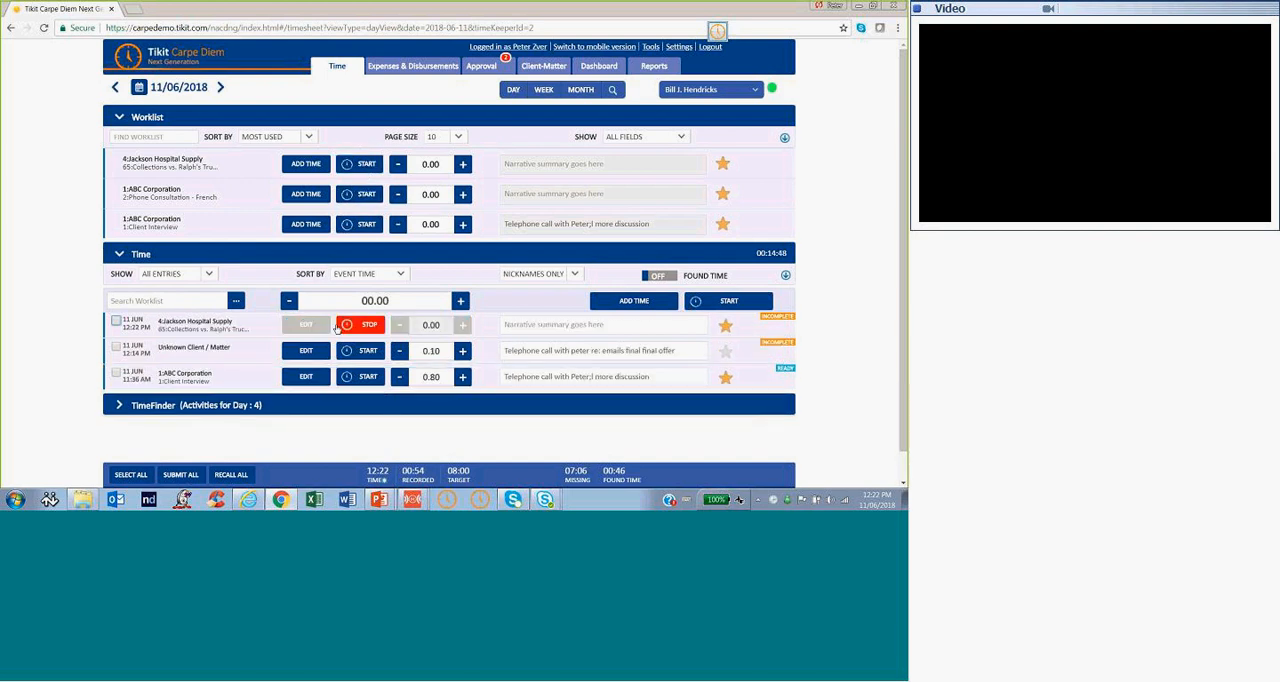
click(612, 324)
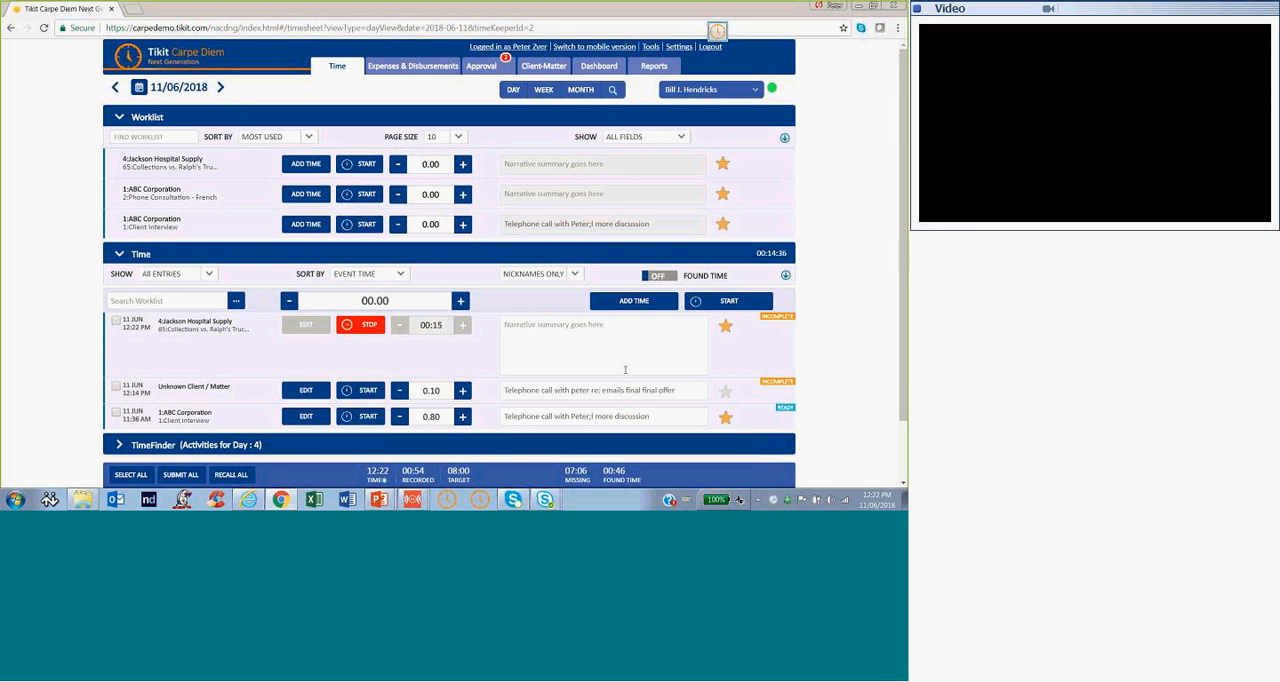
text(Telephone call with Peter)
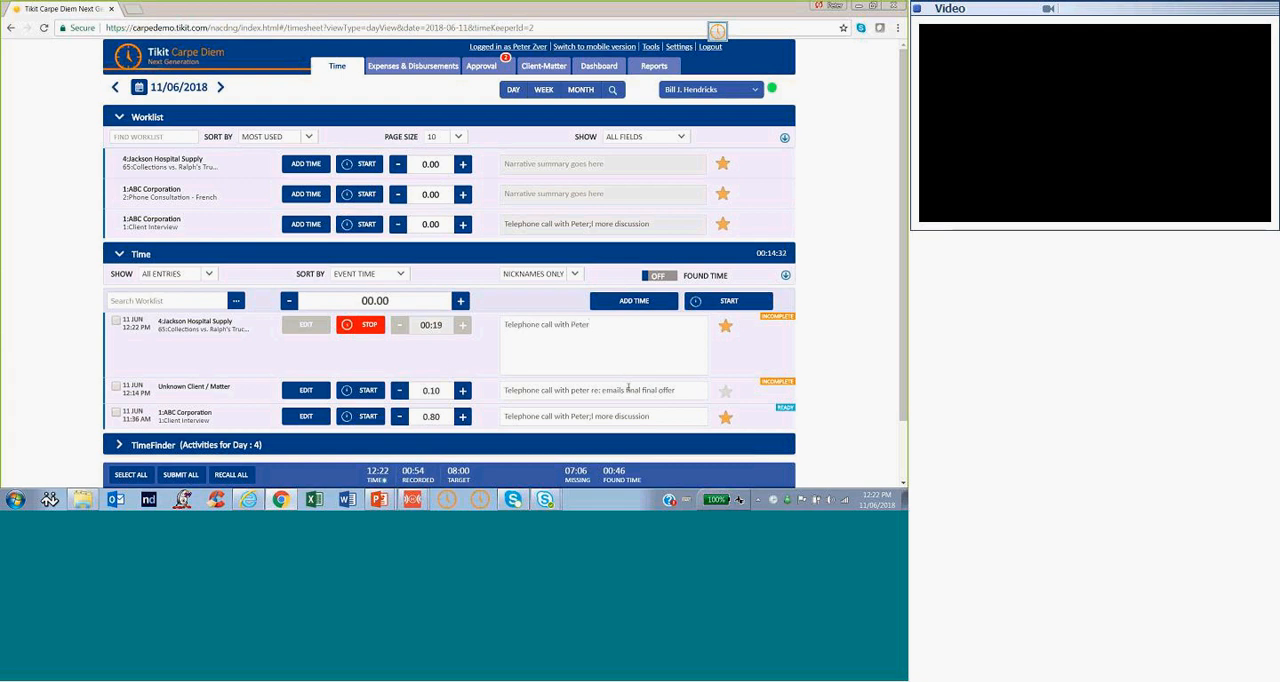
click(455, 365)
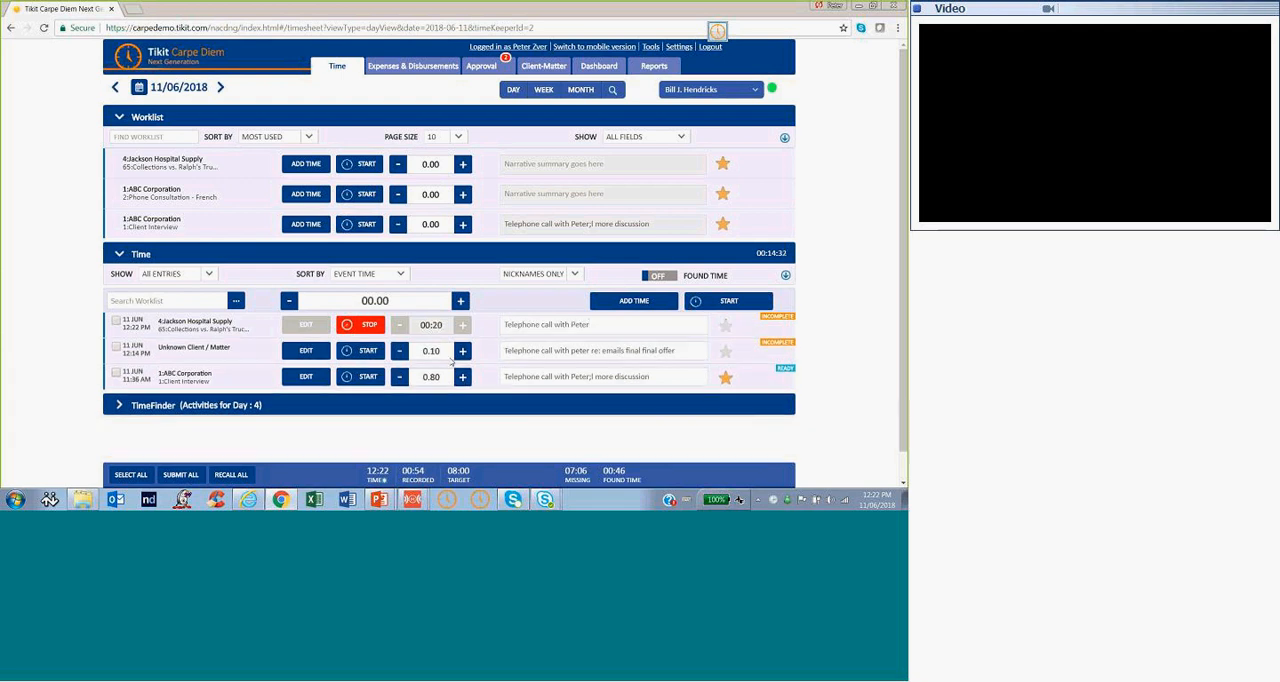
click(369, 326)
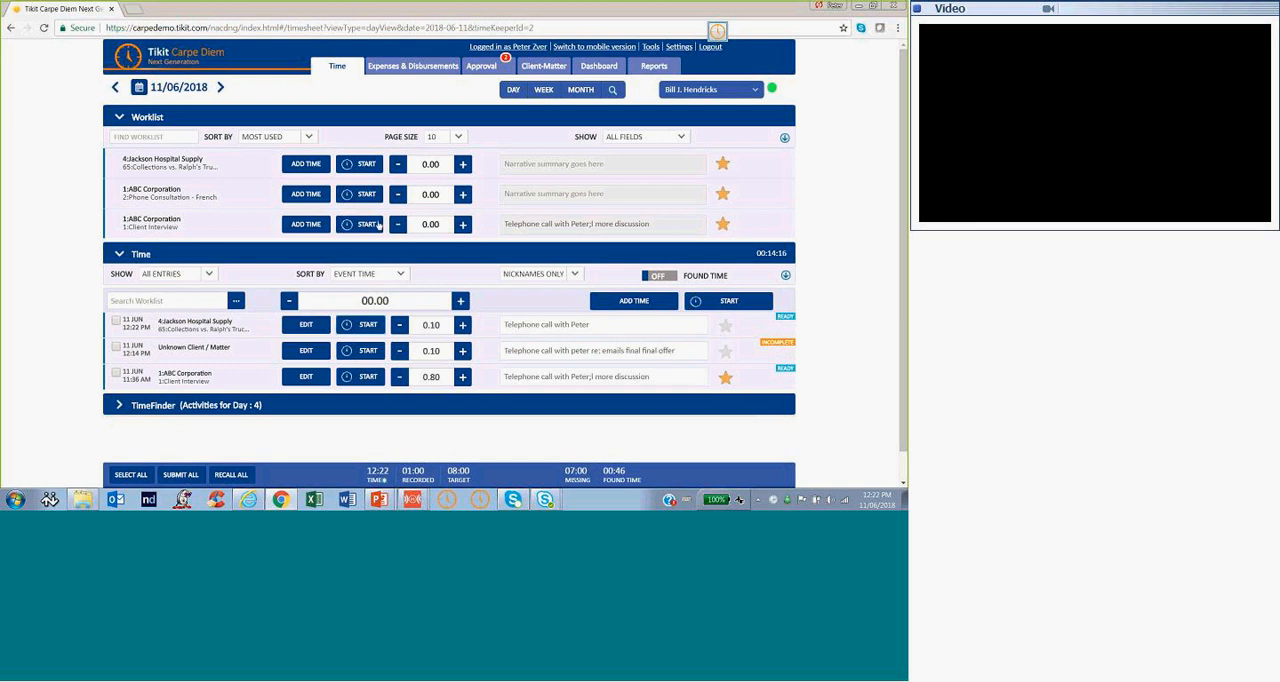
Remove the ABC Corporation Client Interview favourite from the Worklist and collapse the Worklist
click(721, 229)
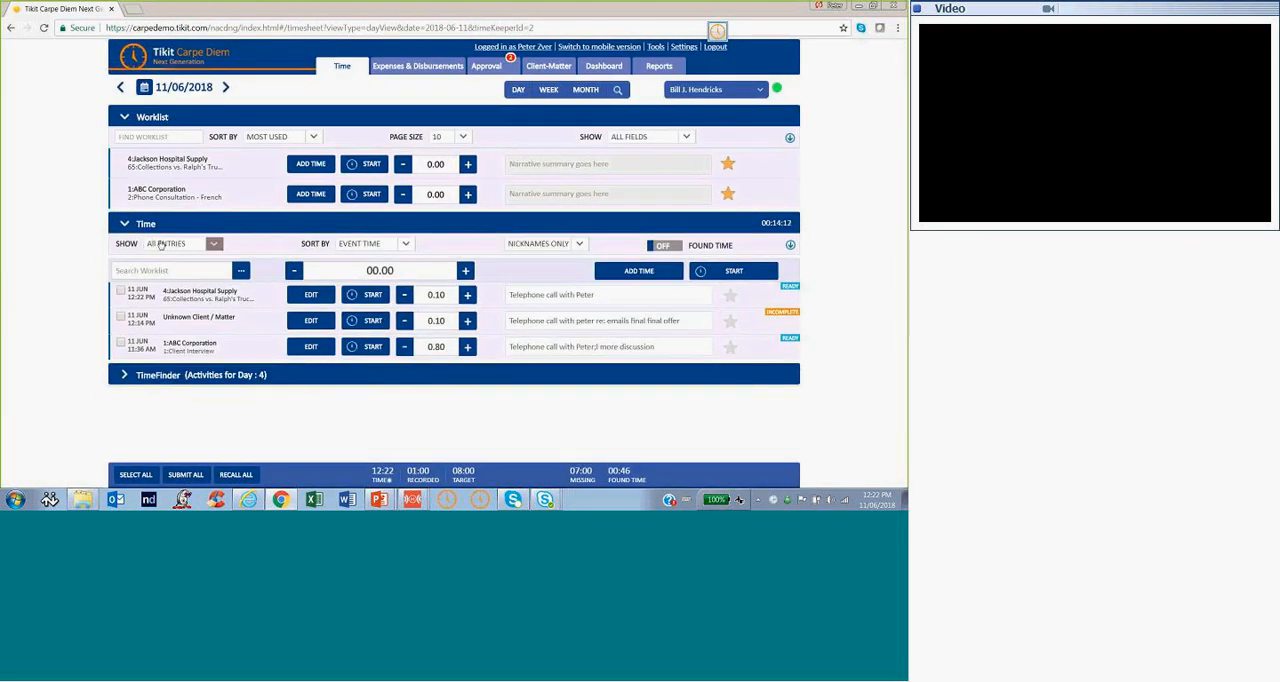
mouse_move(379, 499)
click(124, 118)
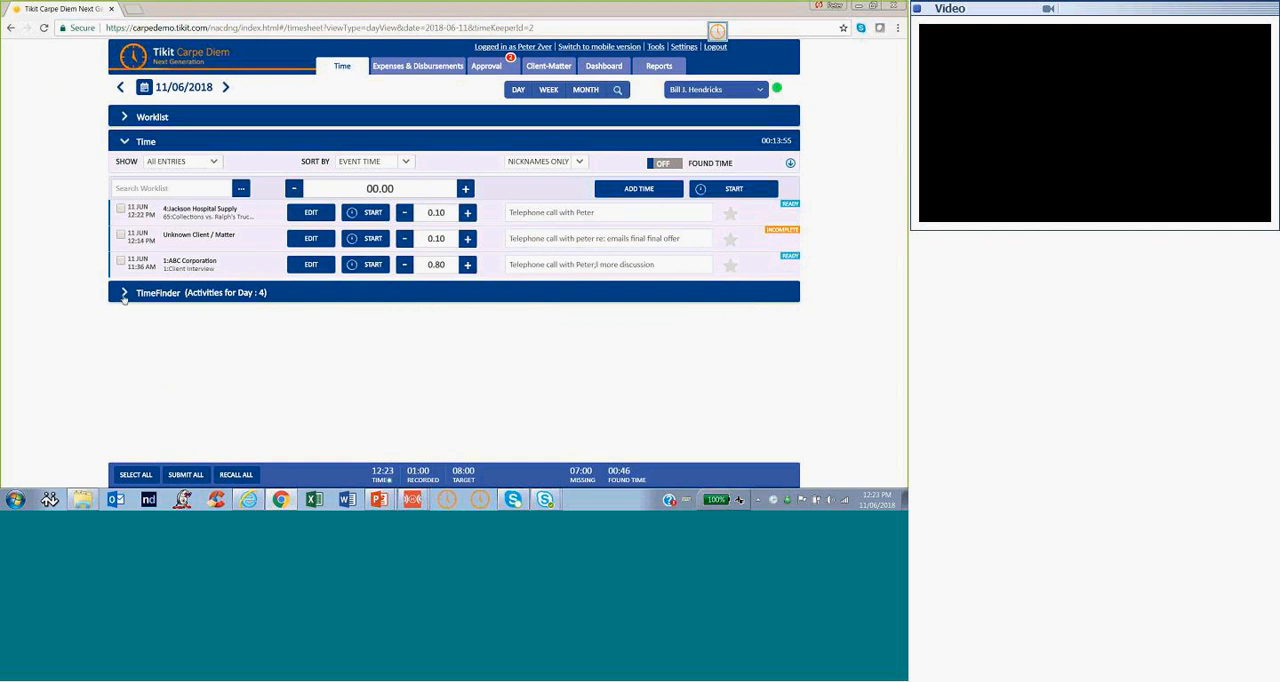
Expand TimeFinder and each of its found-time groups to examine the captured activities for the day
click(124, 294)
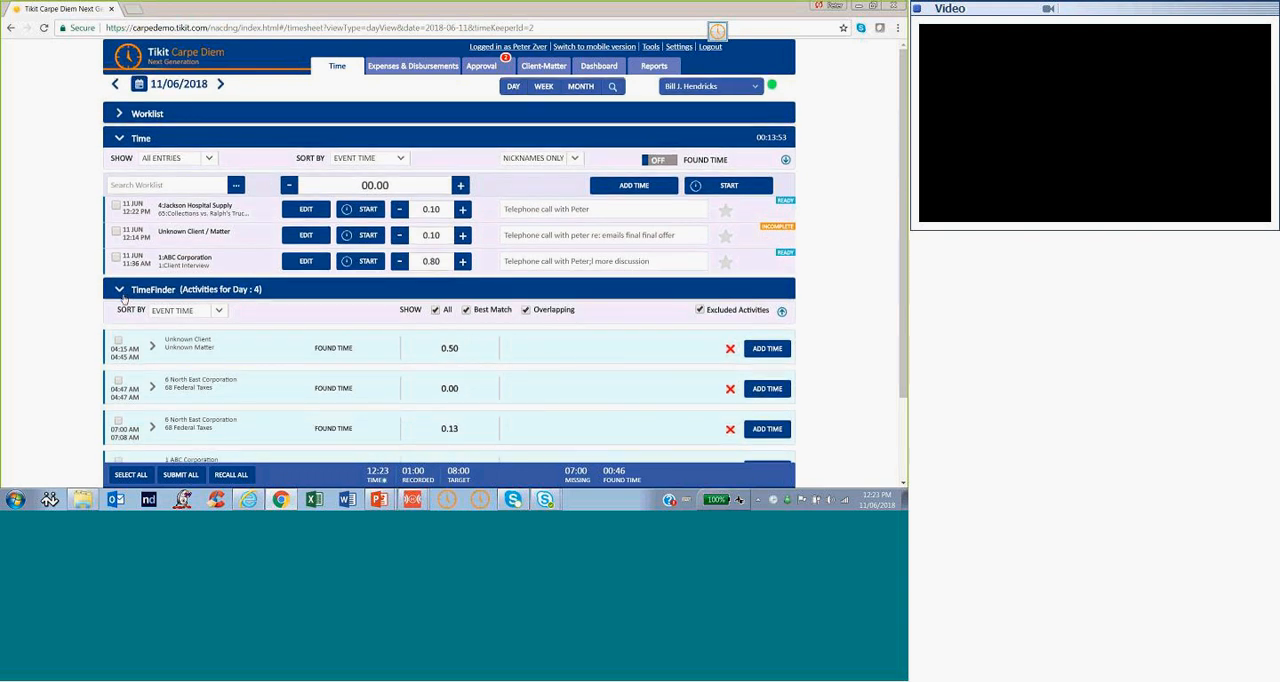
scroll(209, 263, down, 1)
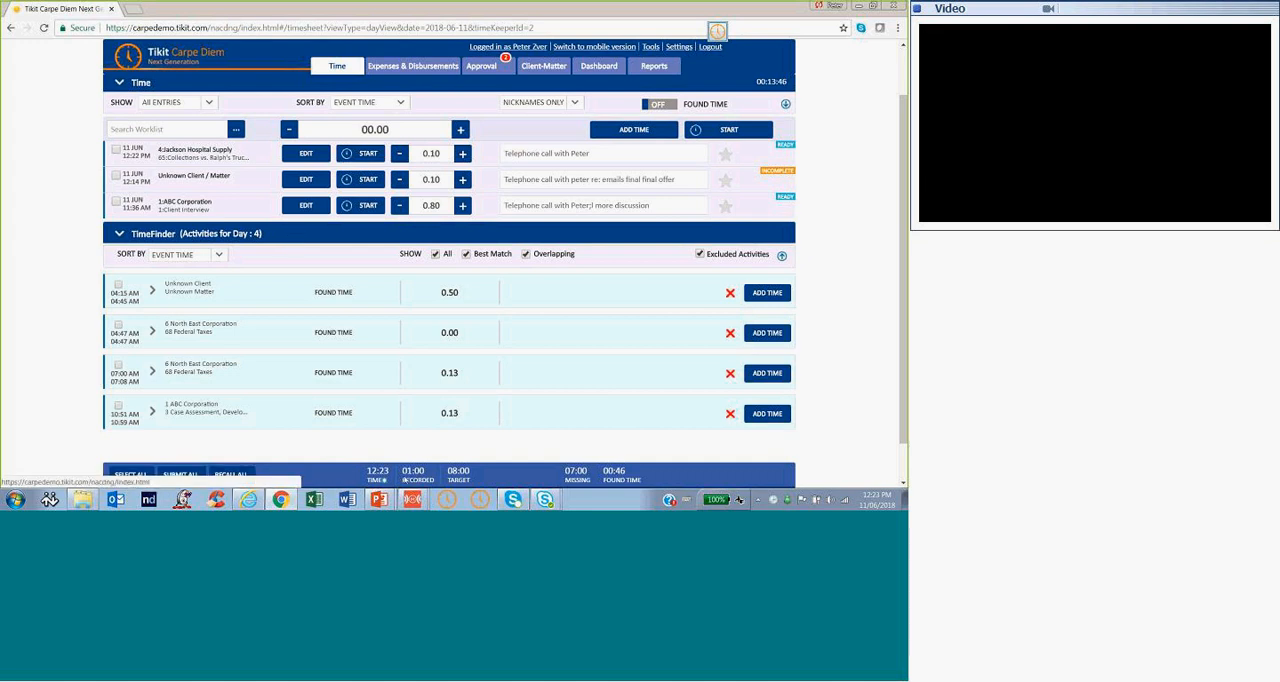
scroll(449, 258, up, 1)
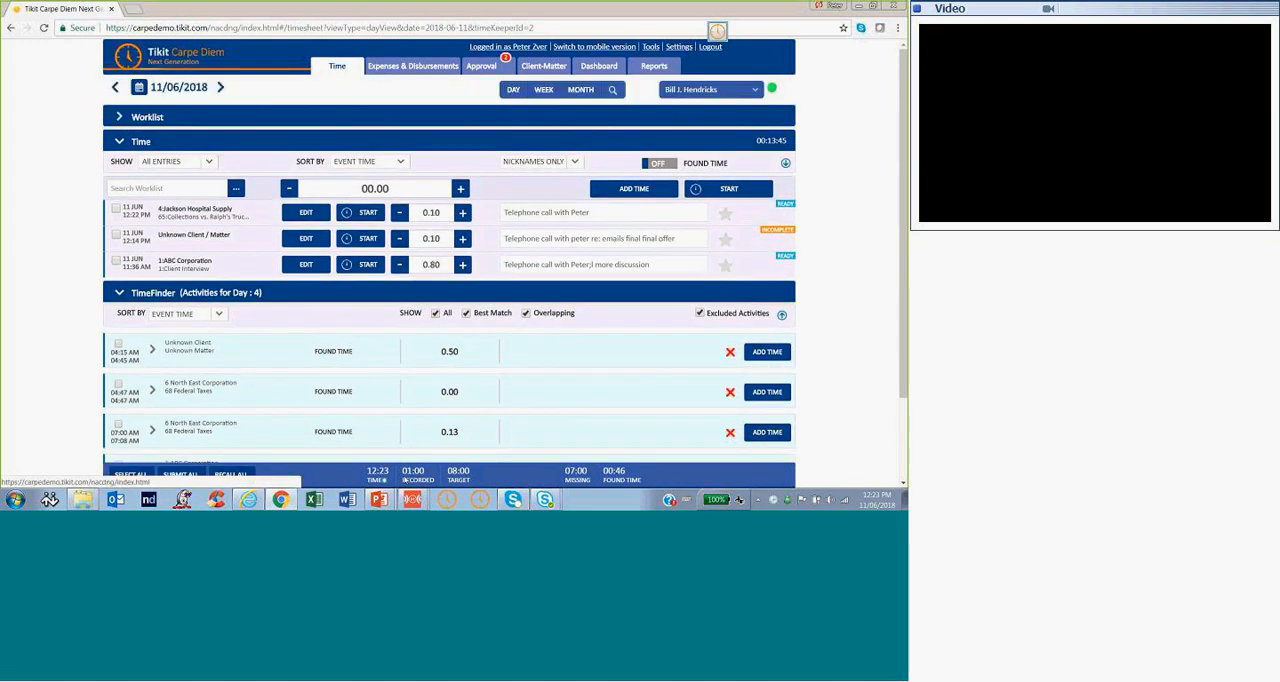
scroll(449, 258, down, 1)
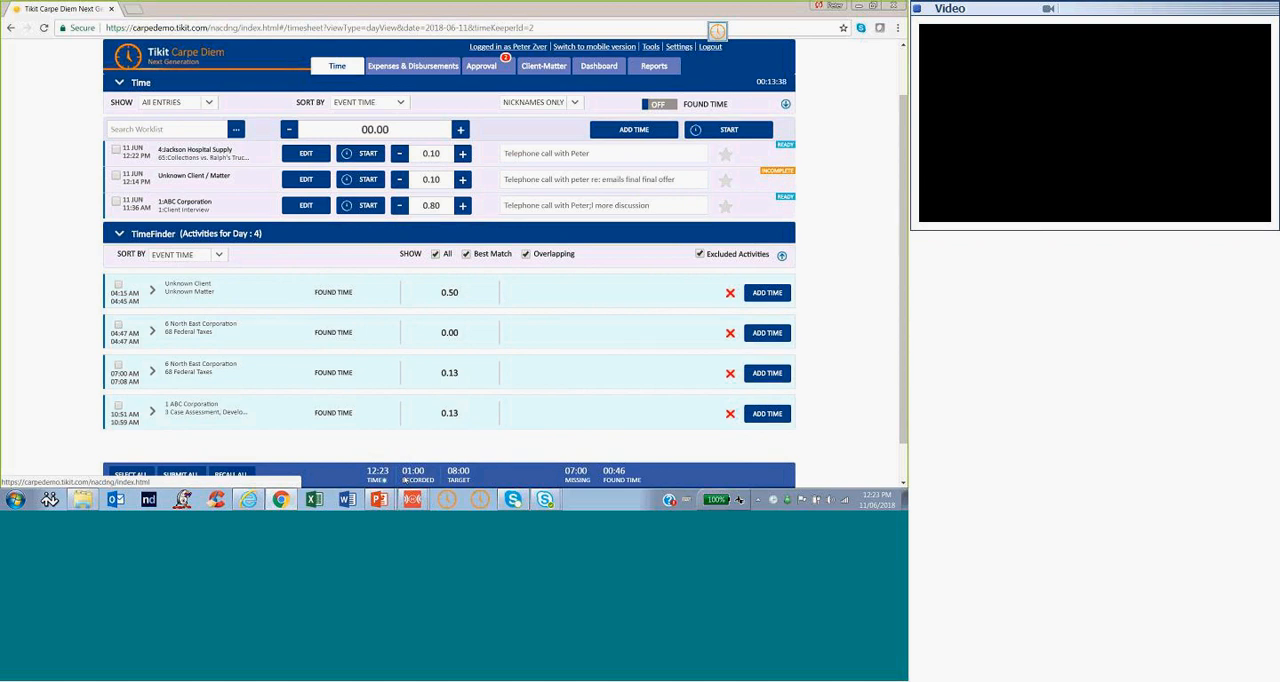
click(154, 291)
click(153, 363)
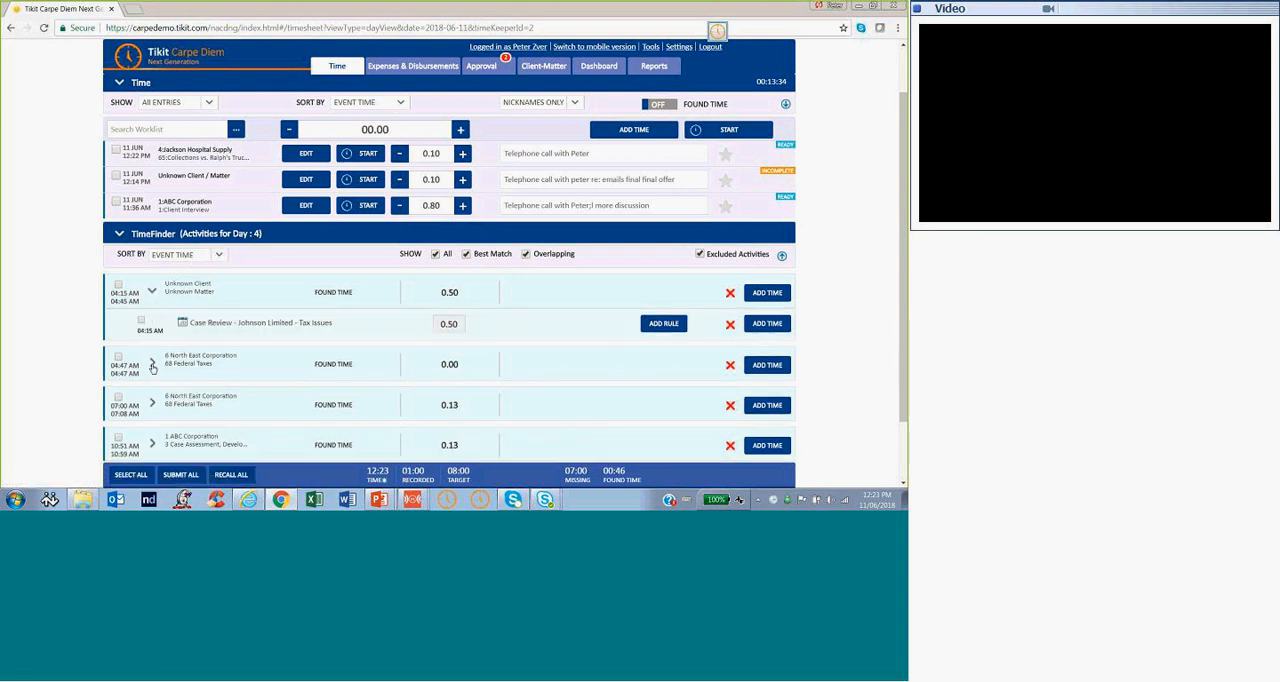
scroll(277, 376, down, 1)
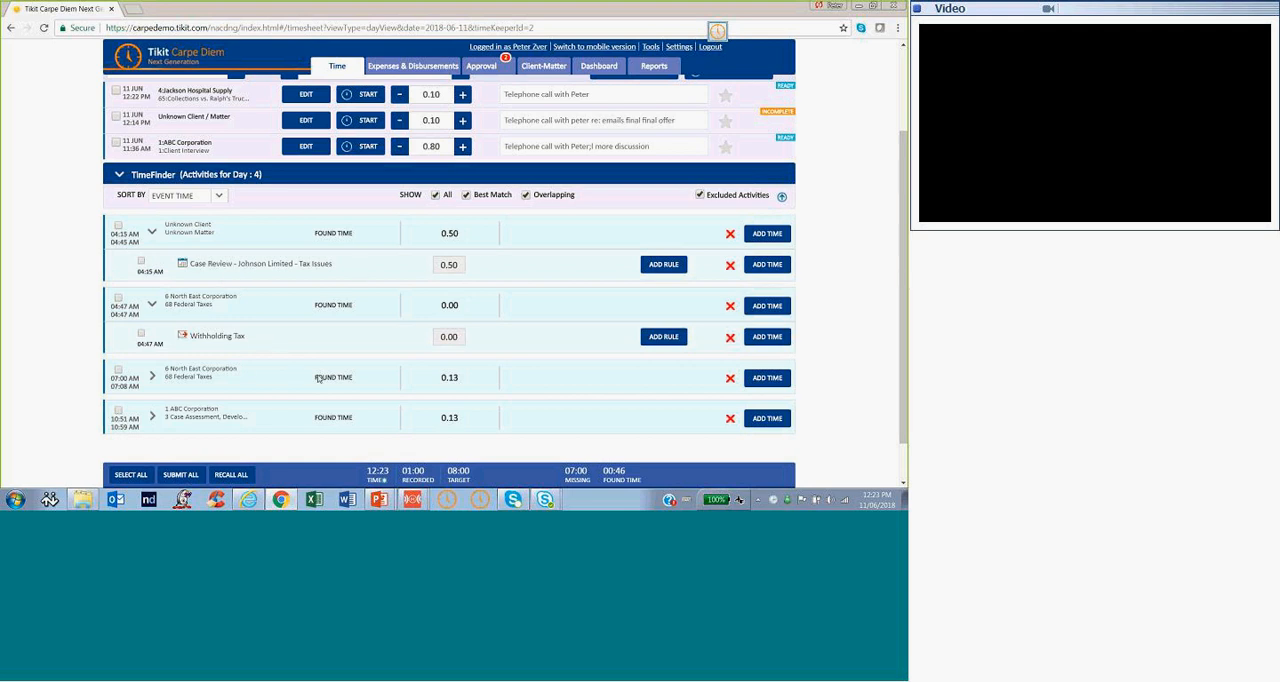
scroll(153, 332, down, 1)
click(152, 330)
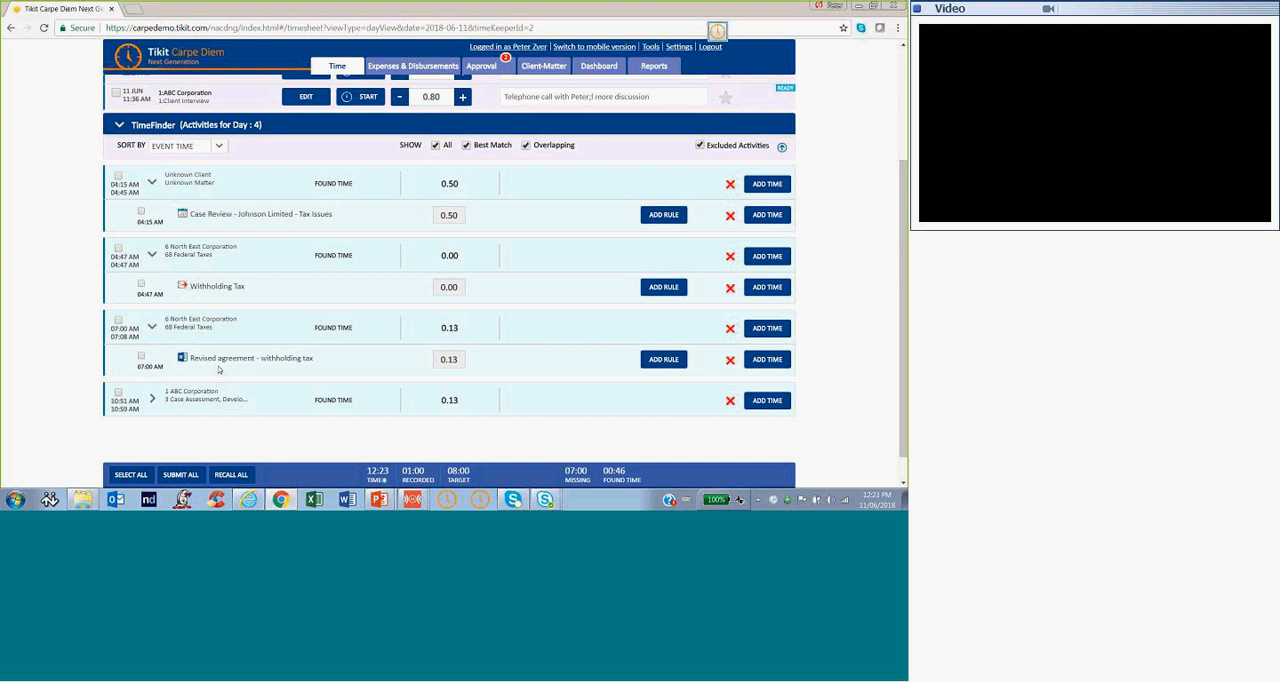
click(152, 399)
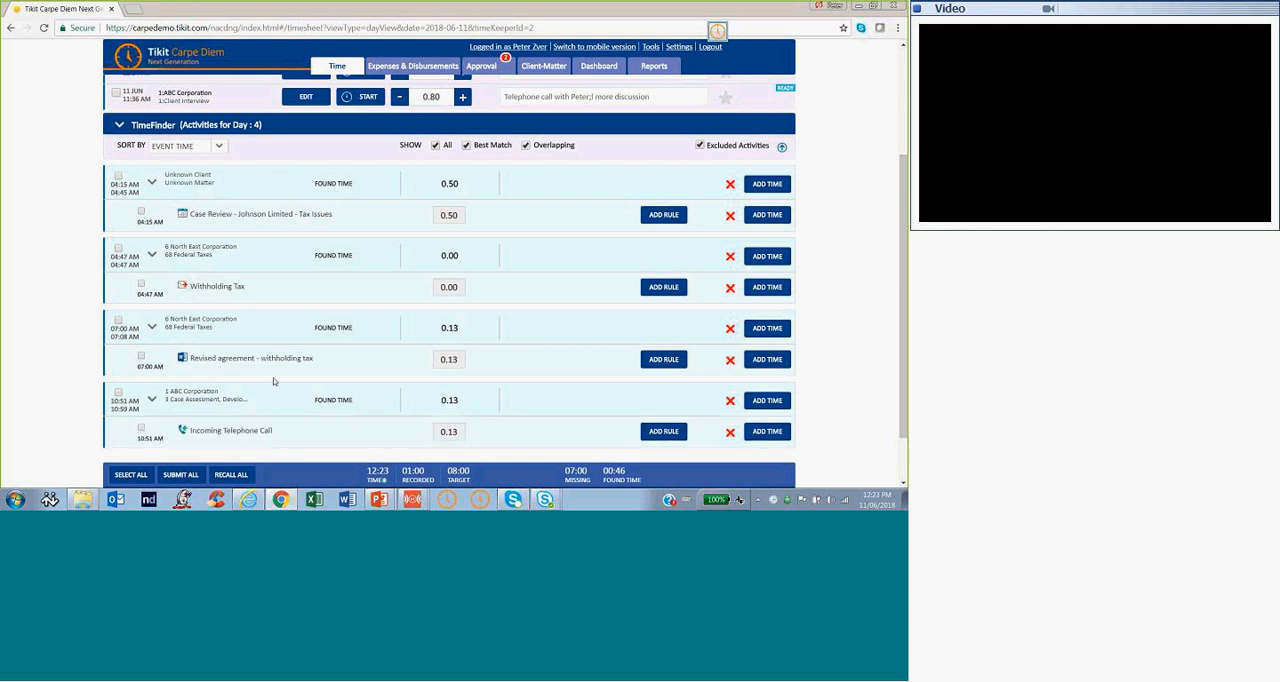
scroll(274, 381, down, 1)
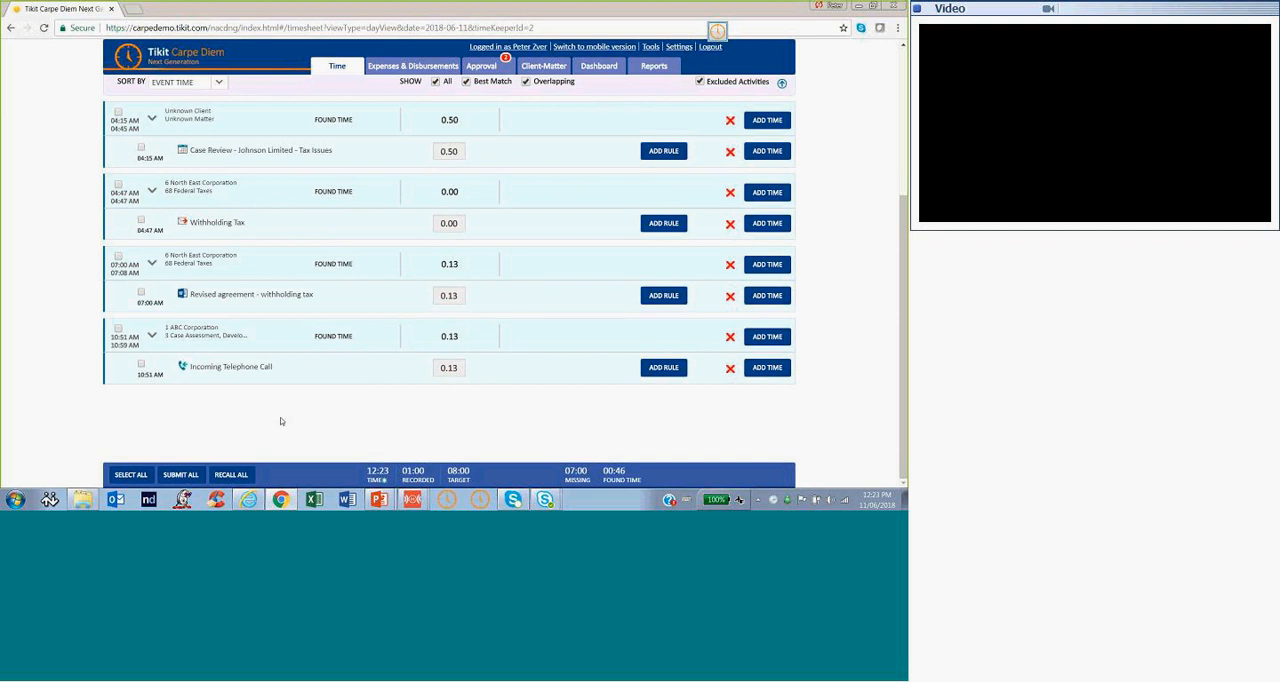
scroll(280, 417, up, 2)
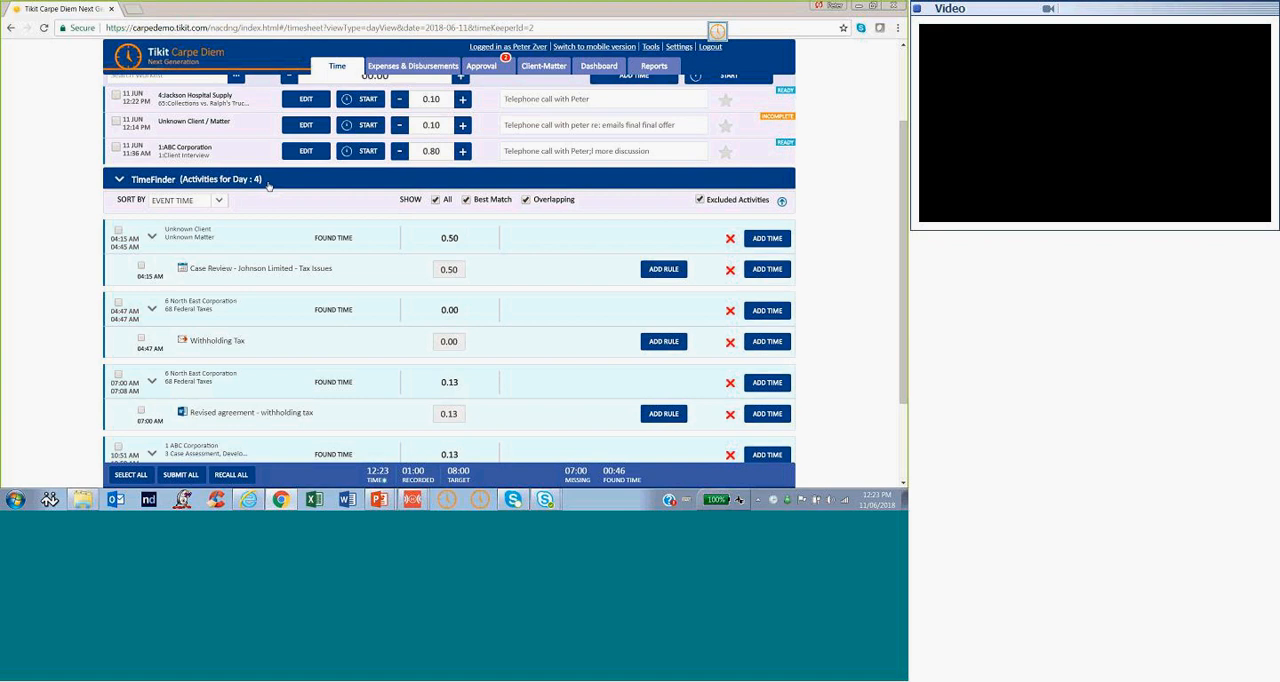
scroll(230, 298, down, 1)
scroll(230, 298, down, 1)
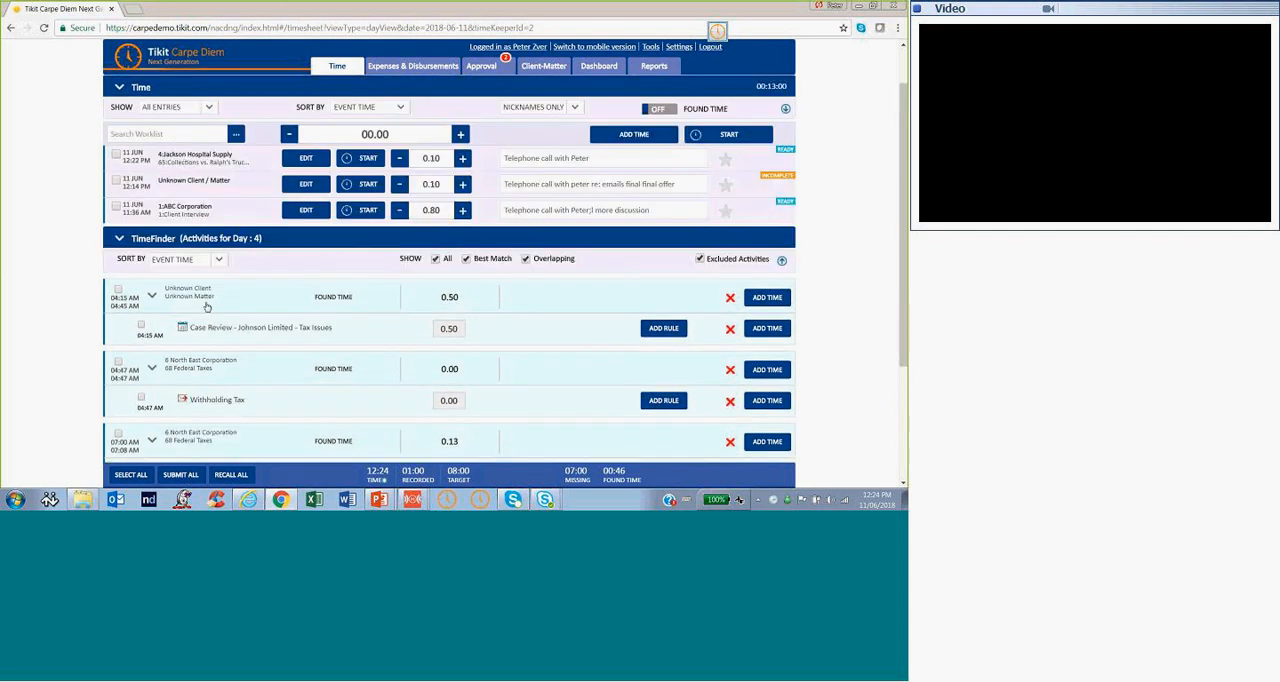
Add the North East Corporation Withholding Tax activity to the timesheet as a time entry and clear the activity's selection
click(141, 399)
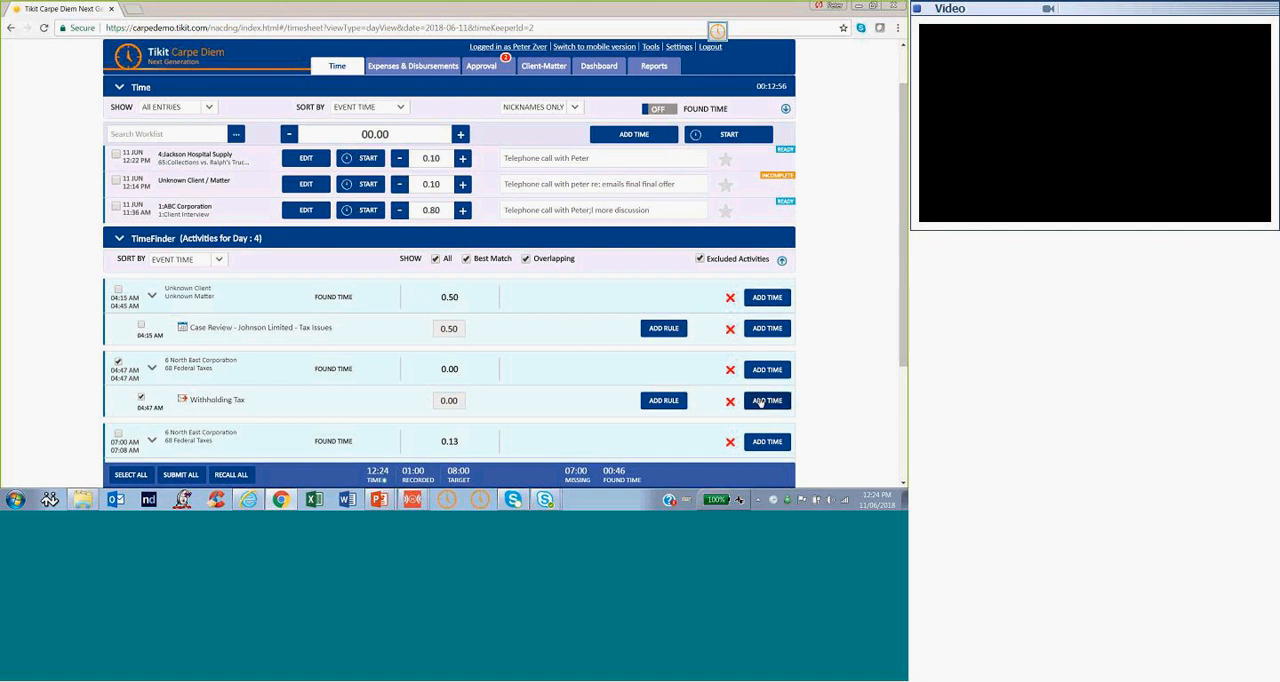
click(766, 400)
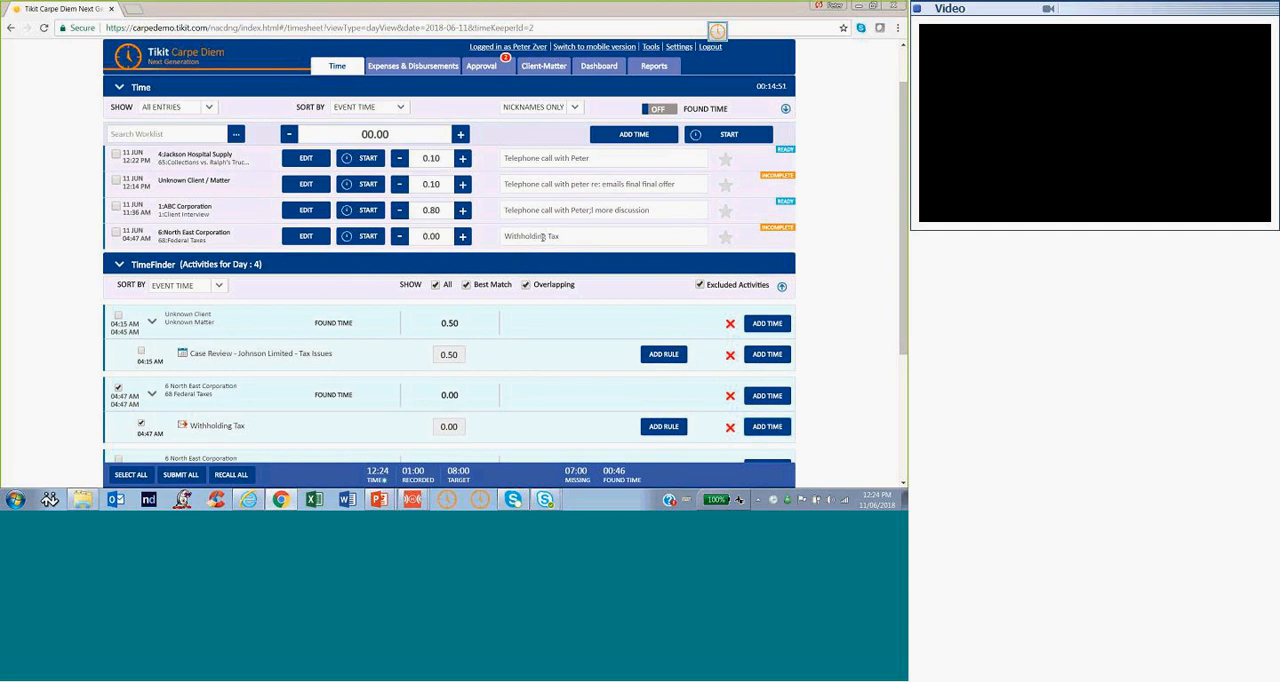
scroll(349, 374, down, 1)
scroll(349, 374, down, 1)
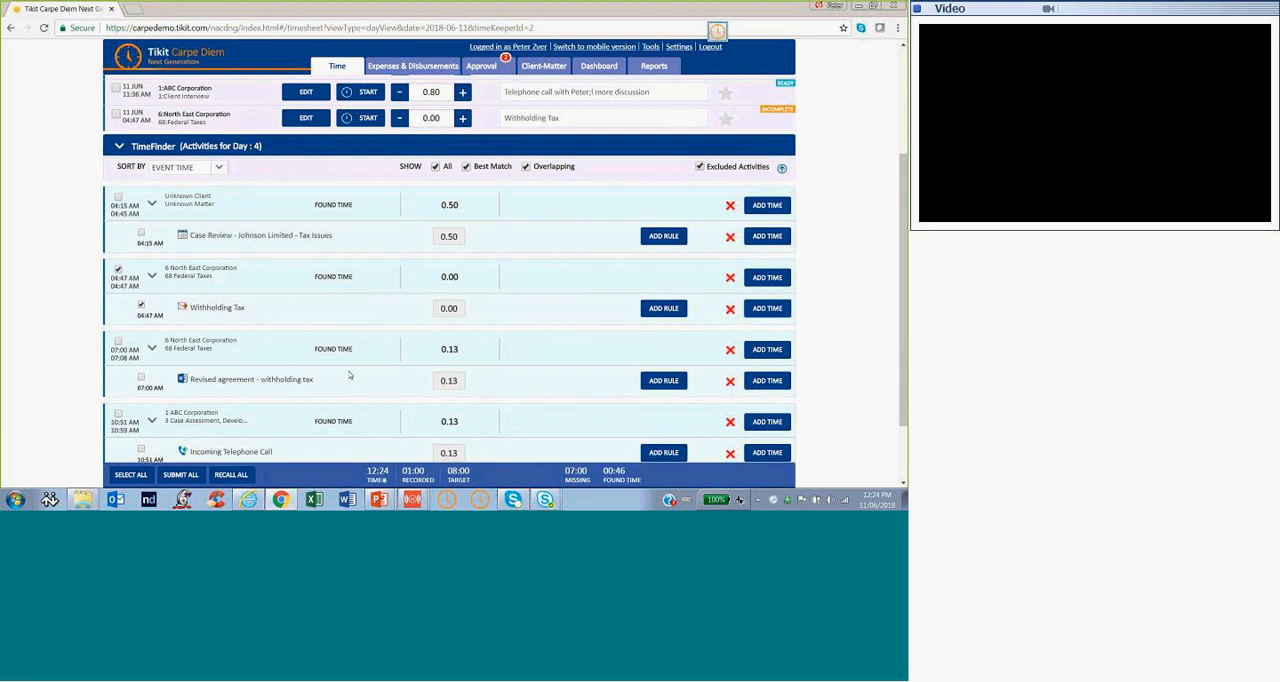
click(140, 305)
Review the TimeFinder activities alongside the time entries and collapse TimeFinder
scroll(339, 318, down, 1)
scroll(339, 313, up, 1)
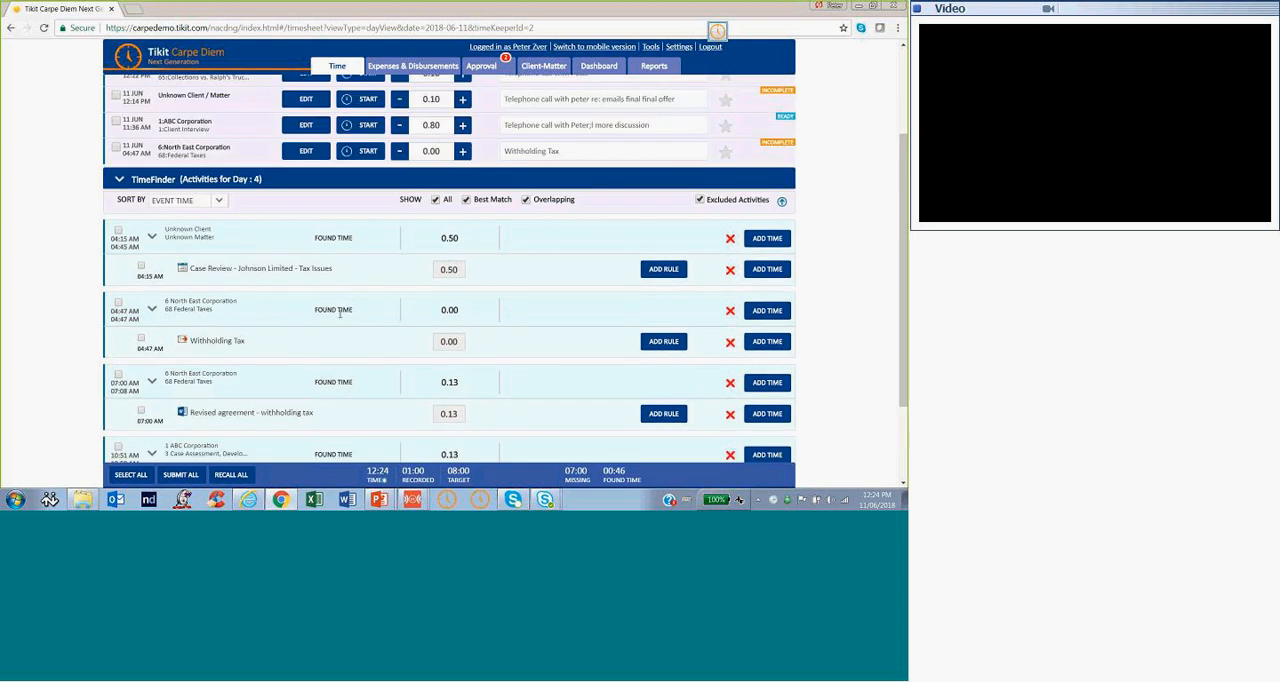
scroll(339, 313, up, 2)
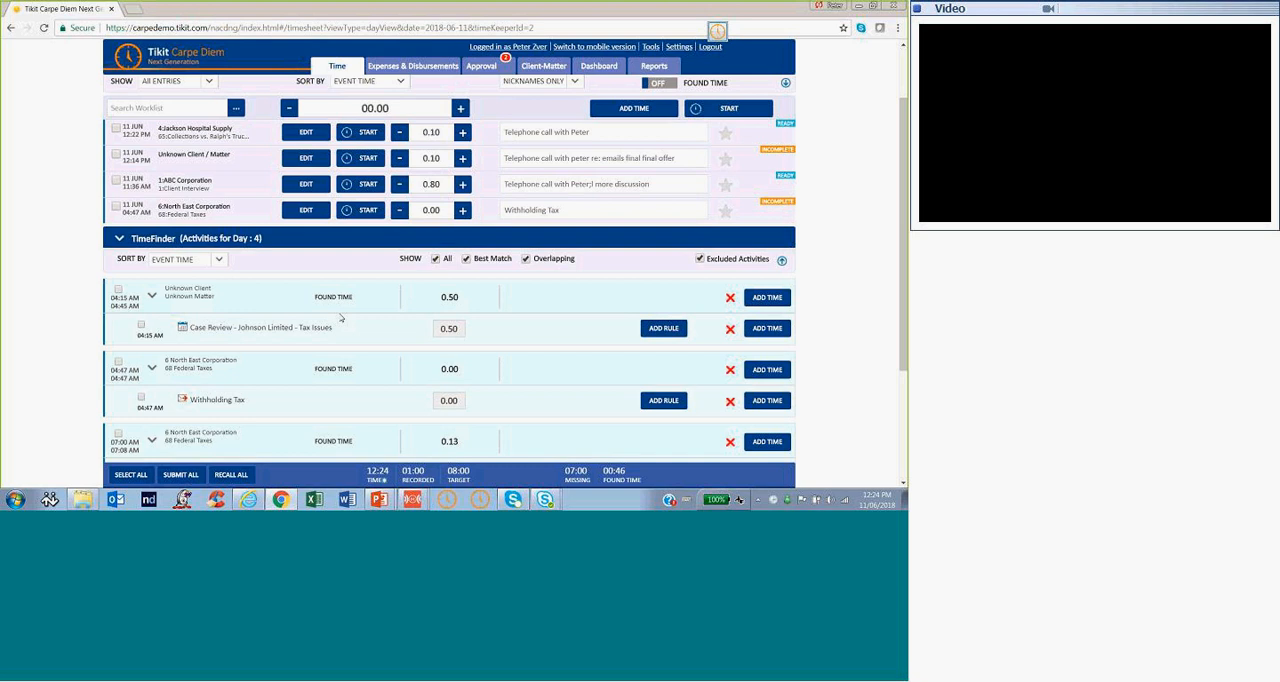
scroll(340, 318, up, 3)
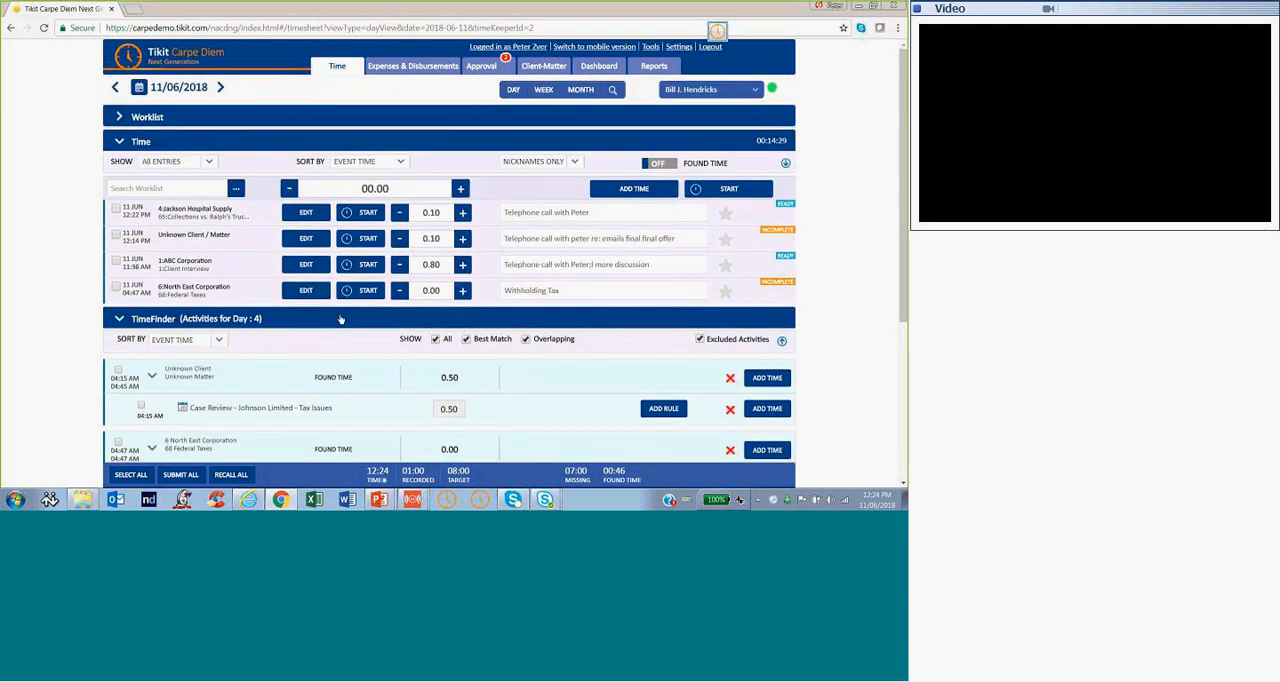
scroll(340, 318, down, 3)
scroll(200, 280, up, 1)
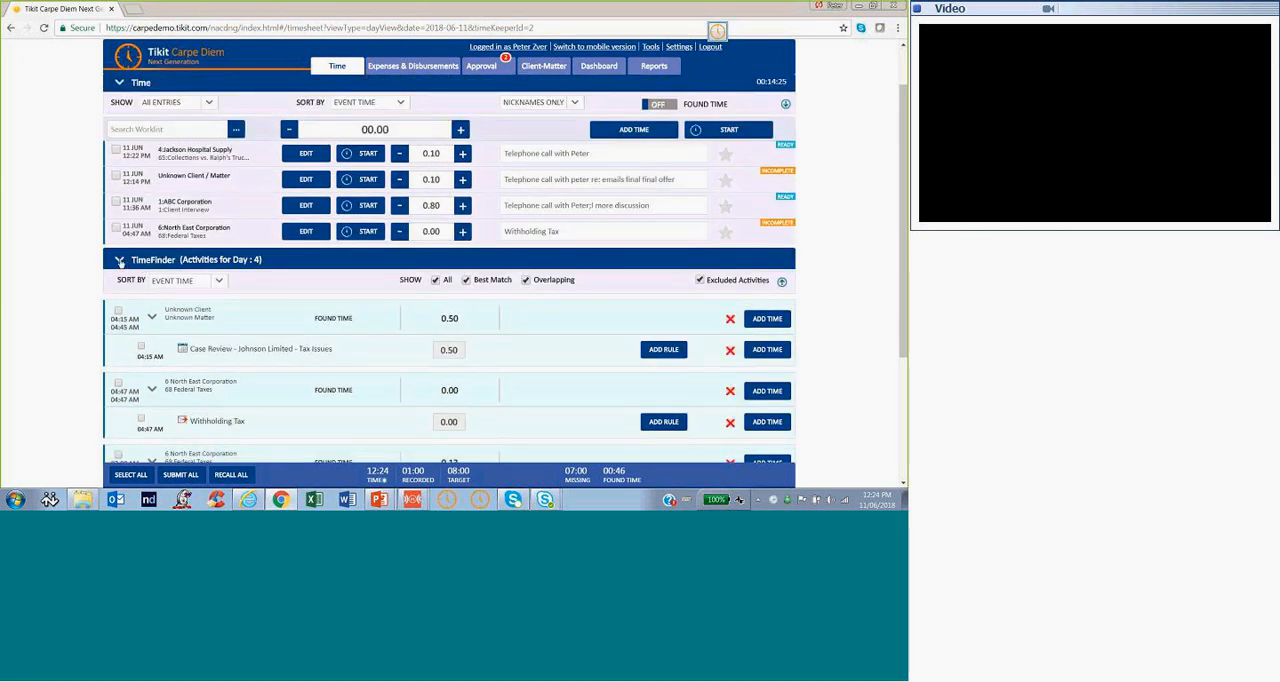
click(119, 260)
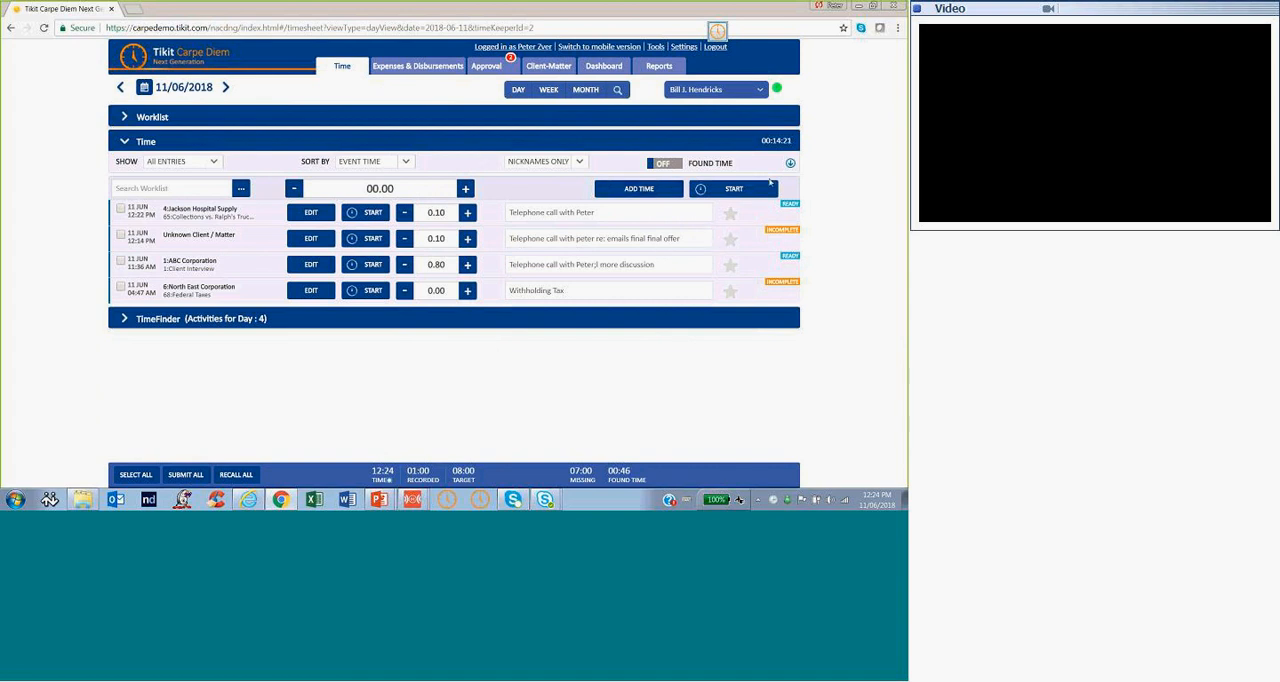
Select the Jackson Hospital Supply and Unknown Client / Matter entries to view the actions for selected entries, and clear the selection
click(121, 208)
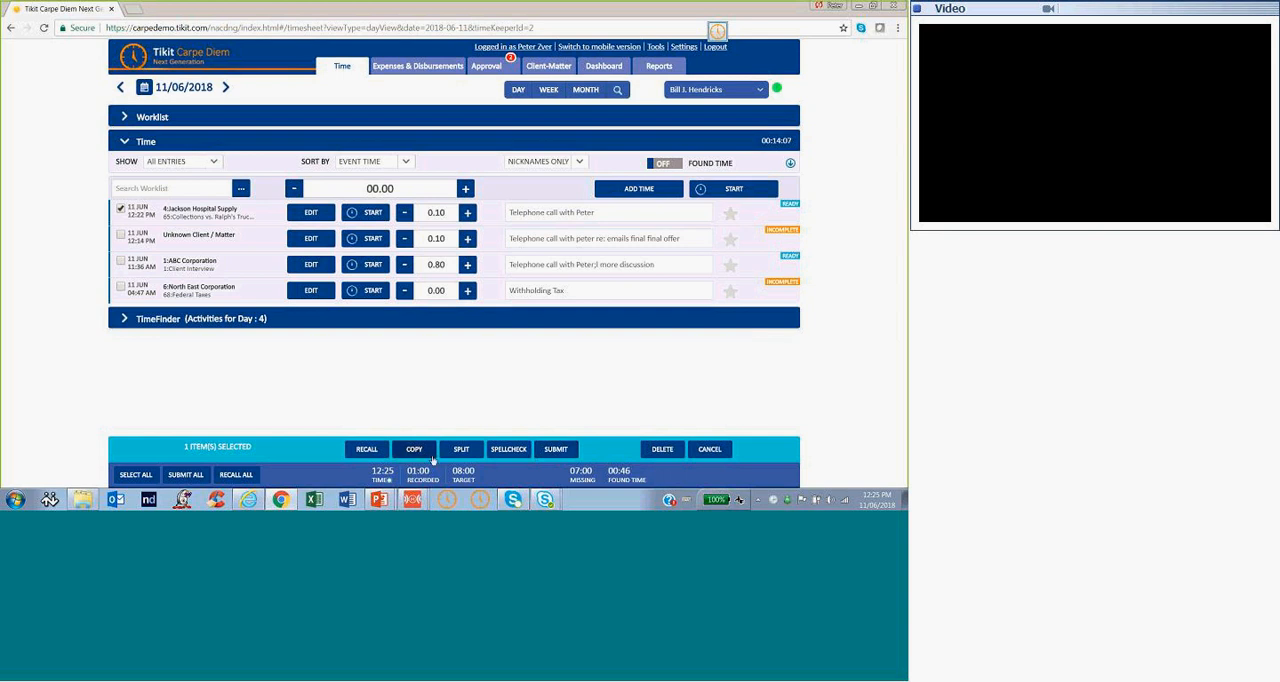
click(120, 235)
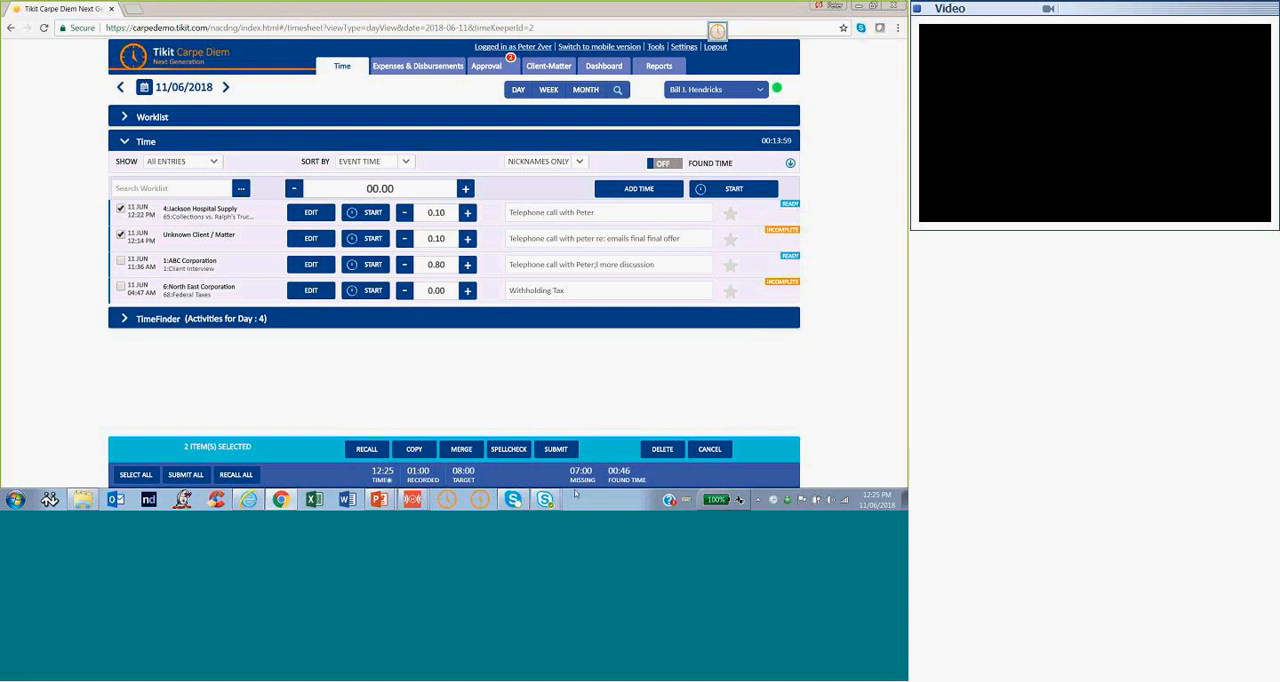
click(120, 238)
click(120, 210)
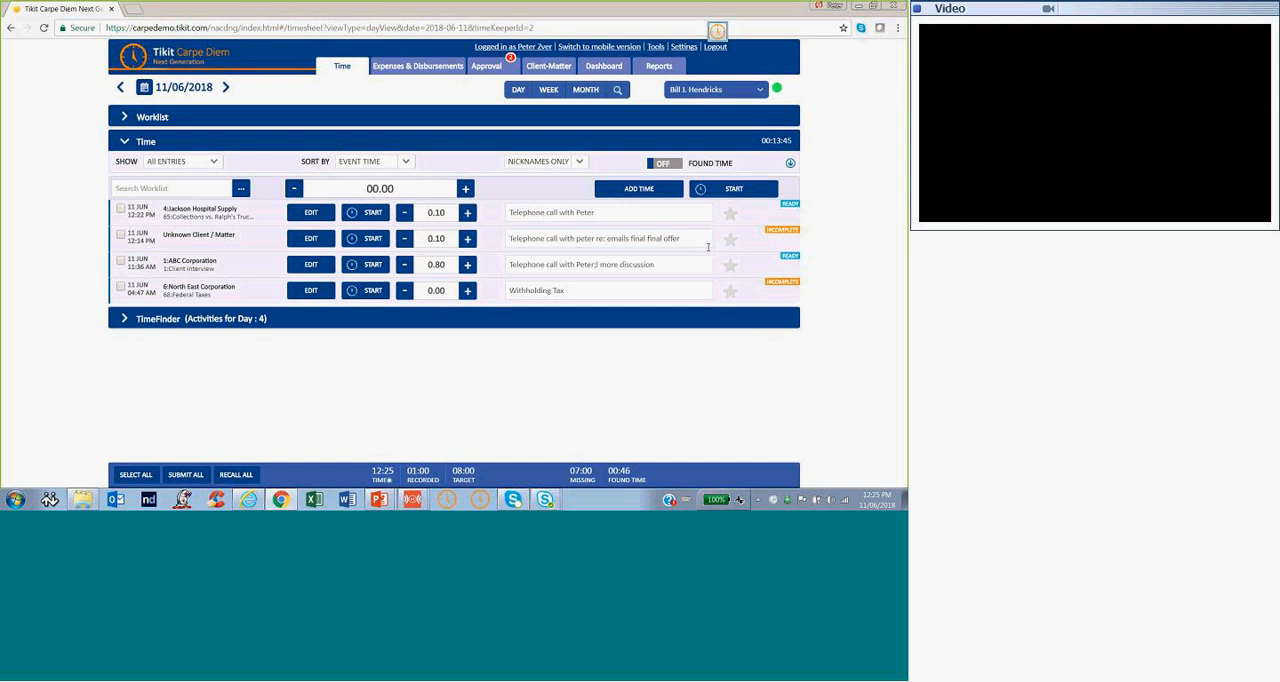
Submit the Jackson Hospital Supply time entry, dismiss the notice, and reselect the entry to view its available actions before clearing the selection
click(120, 209)
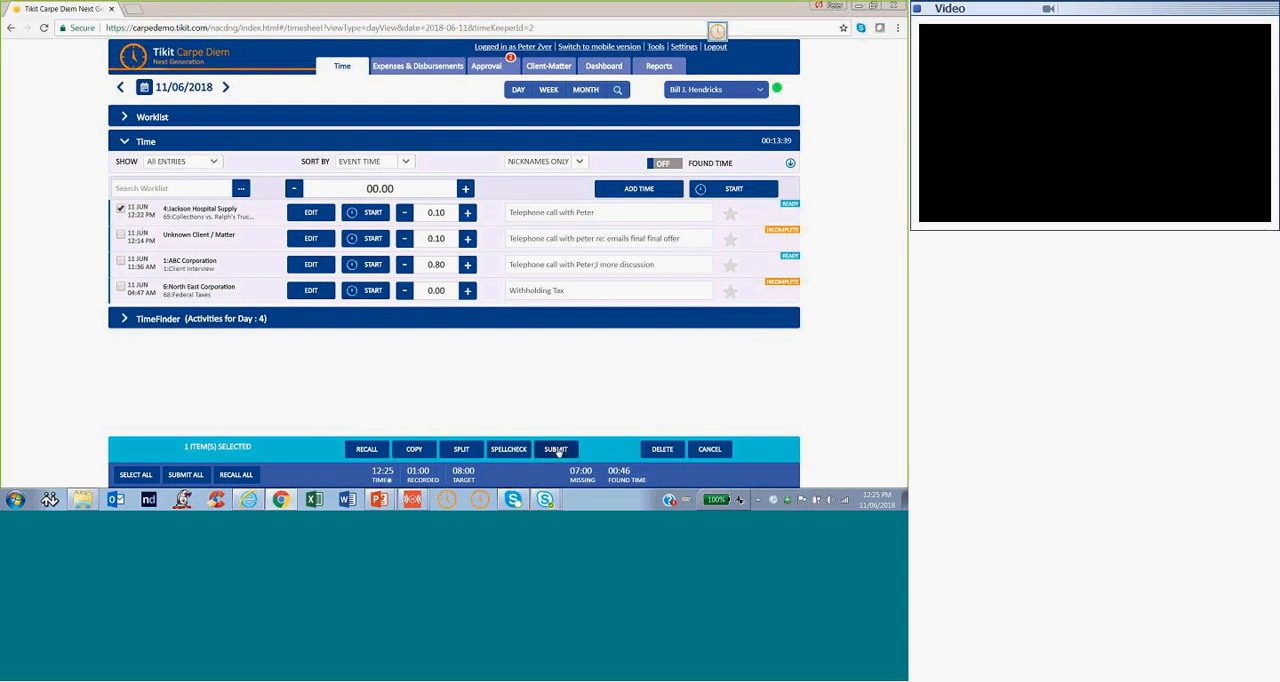
click(556, 449)
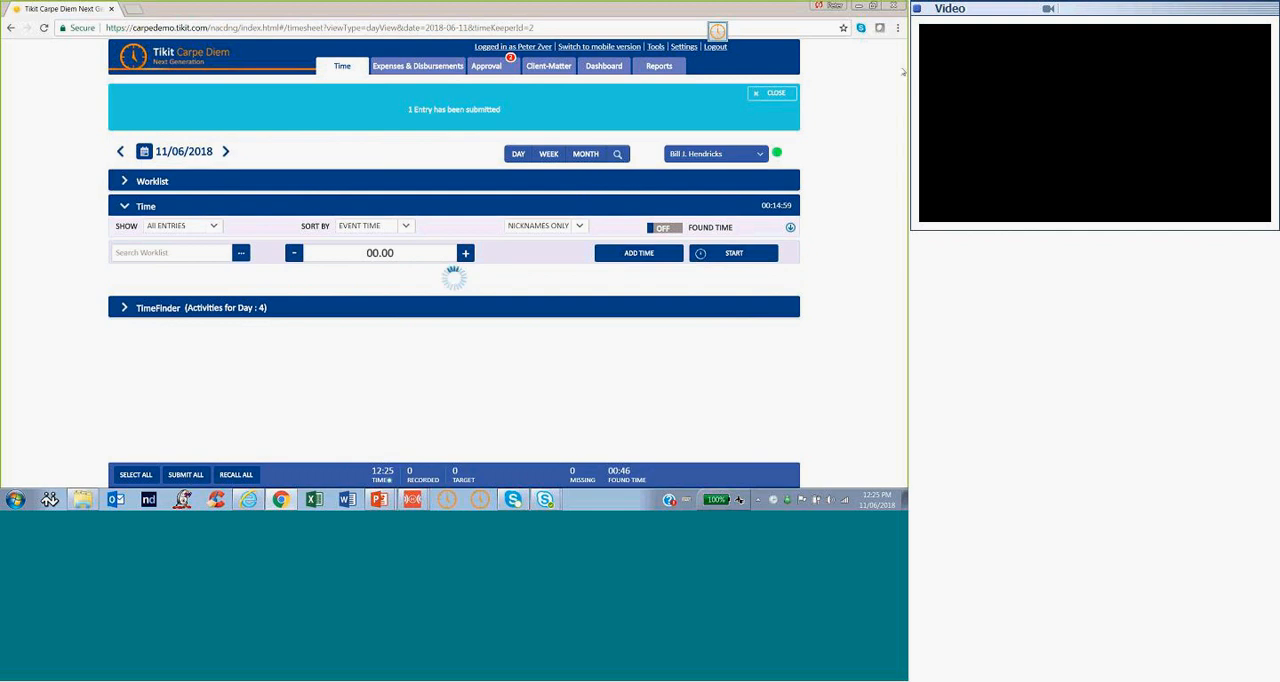
click(755, 93)
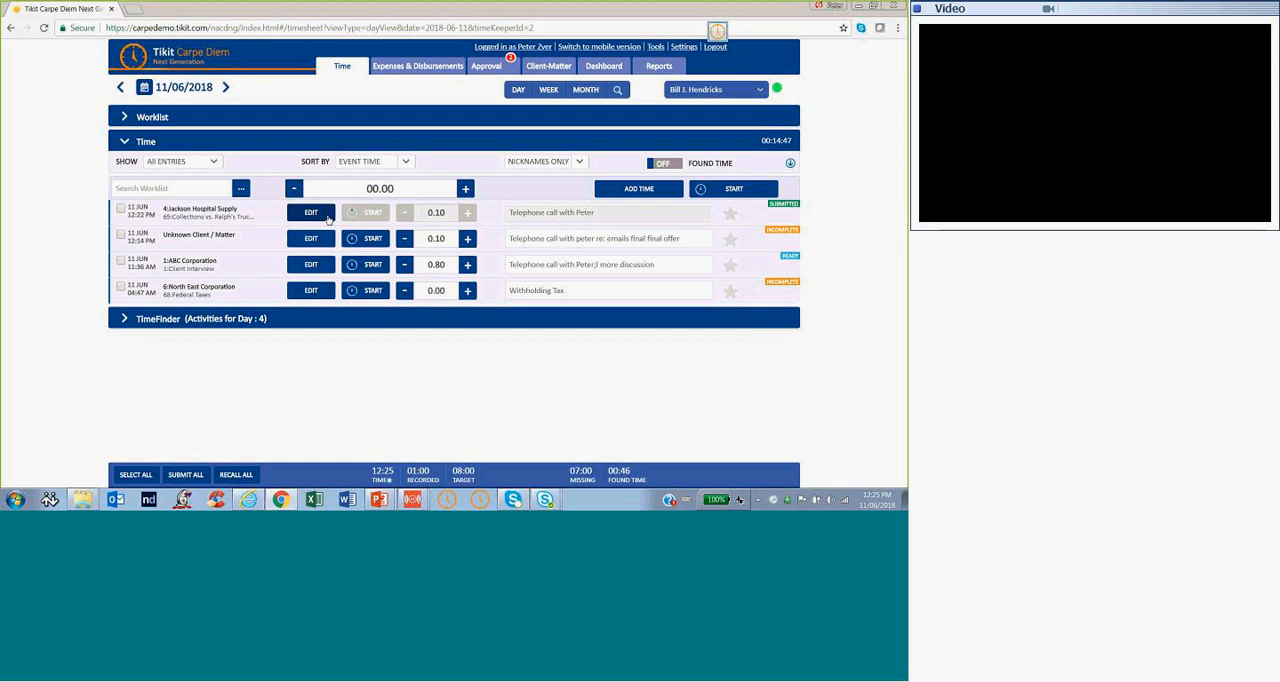
click(120, 209)
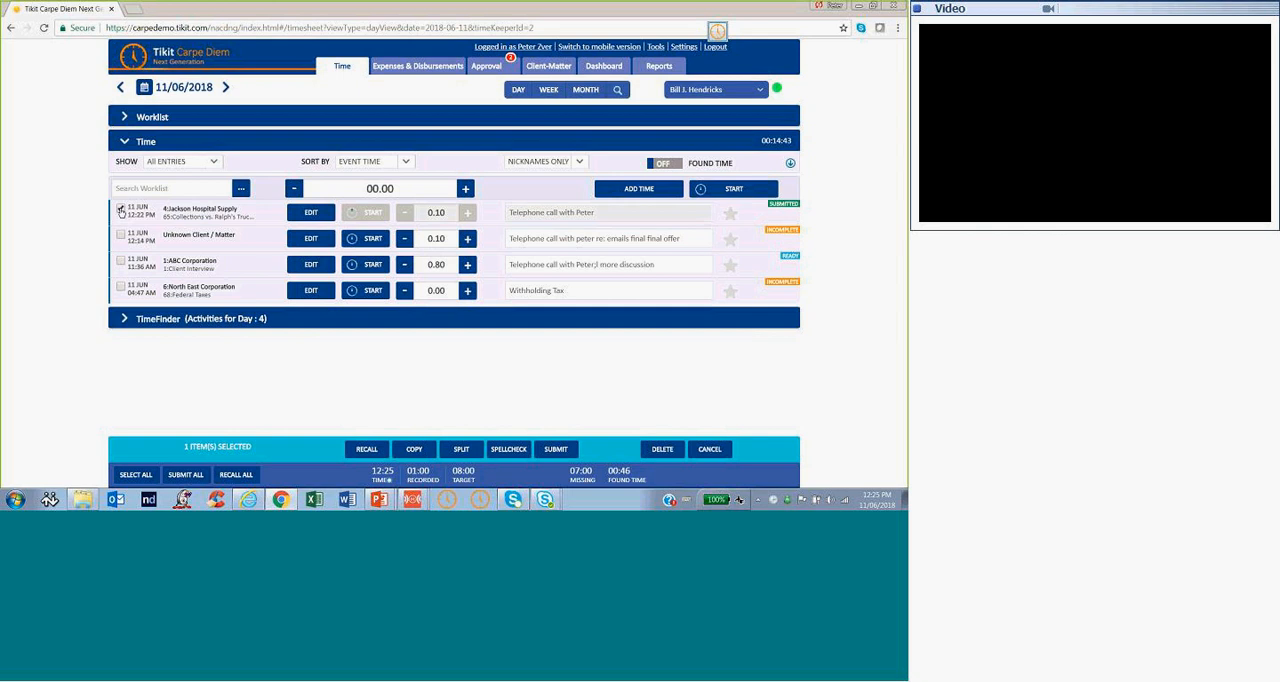
click(120, 210)
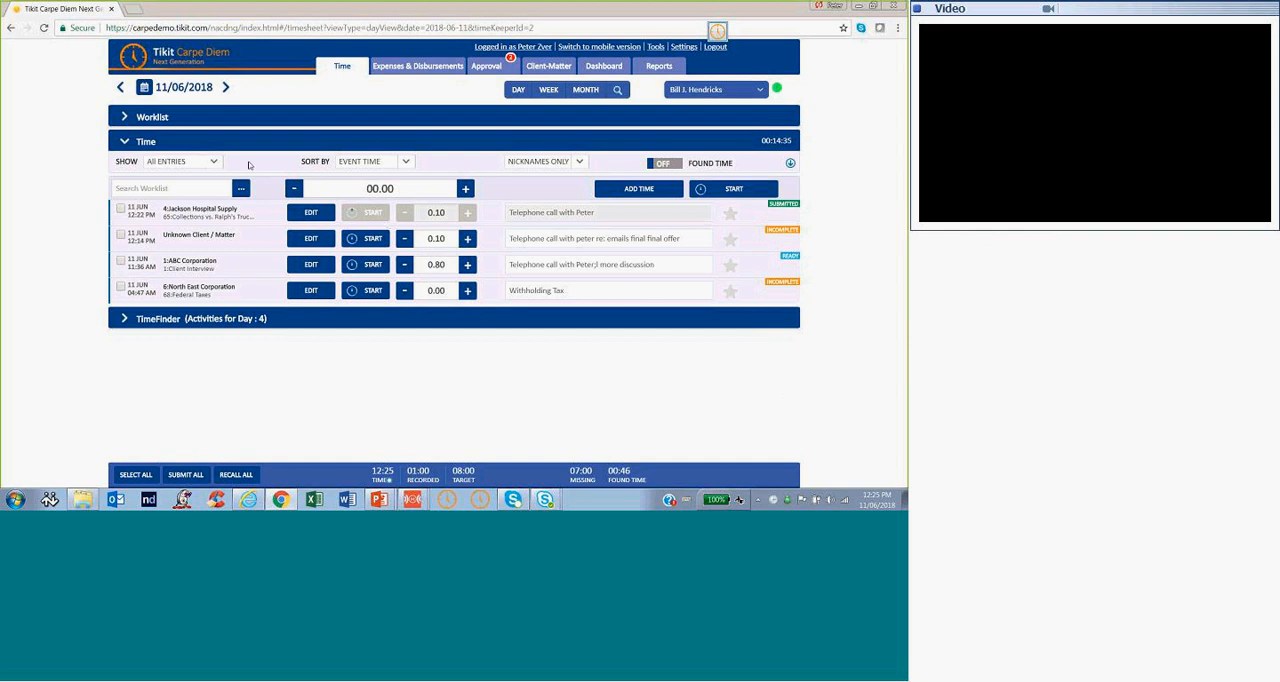
Review the Worklist favourites, Time entries and TimeFinder sections together on the day view, and collapse all three
click(121, 143)
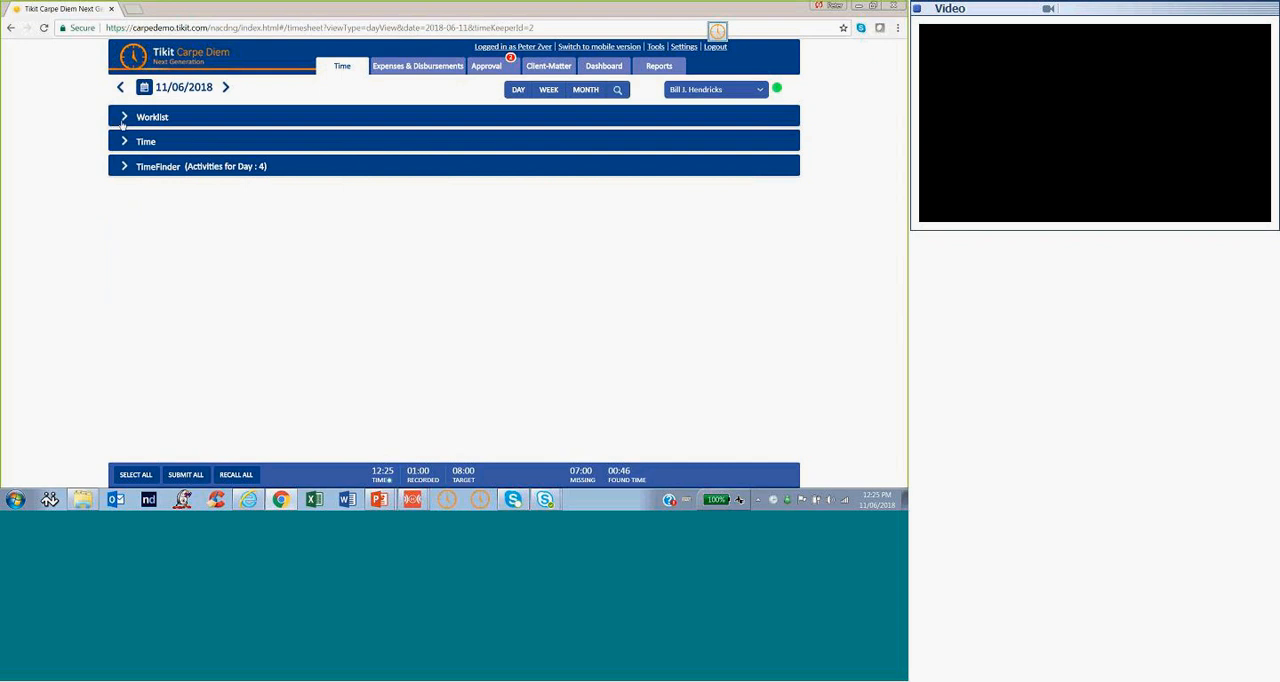
click(123, 118)
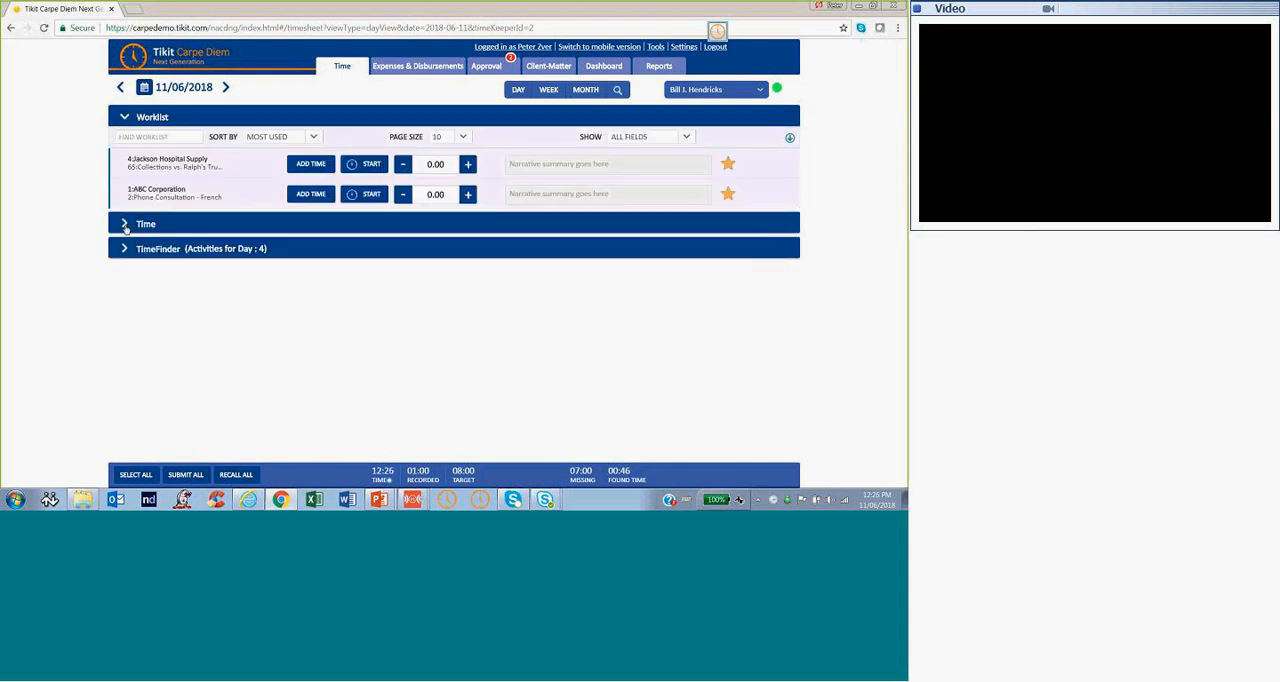
click(124, 226)
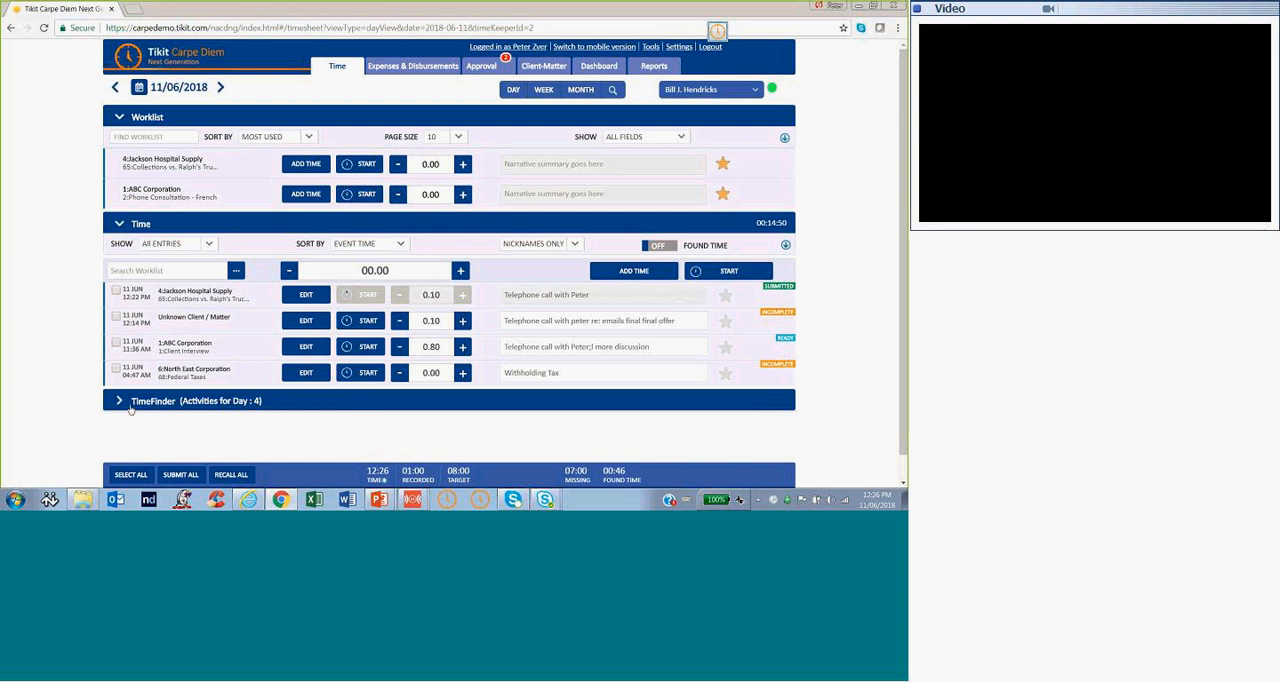
scroll(117, 374, down, 1)
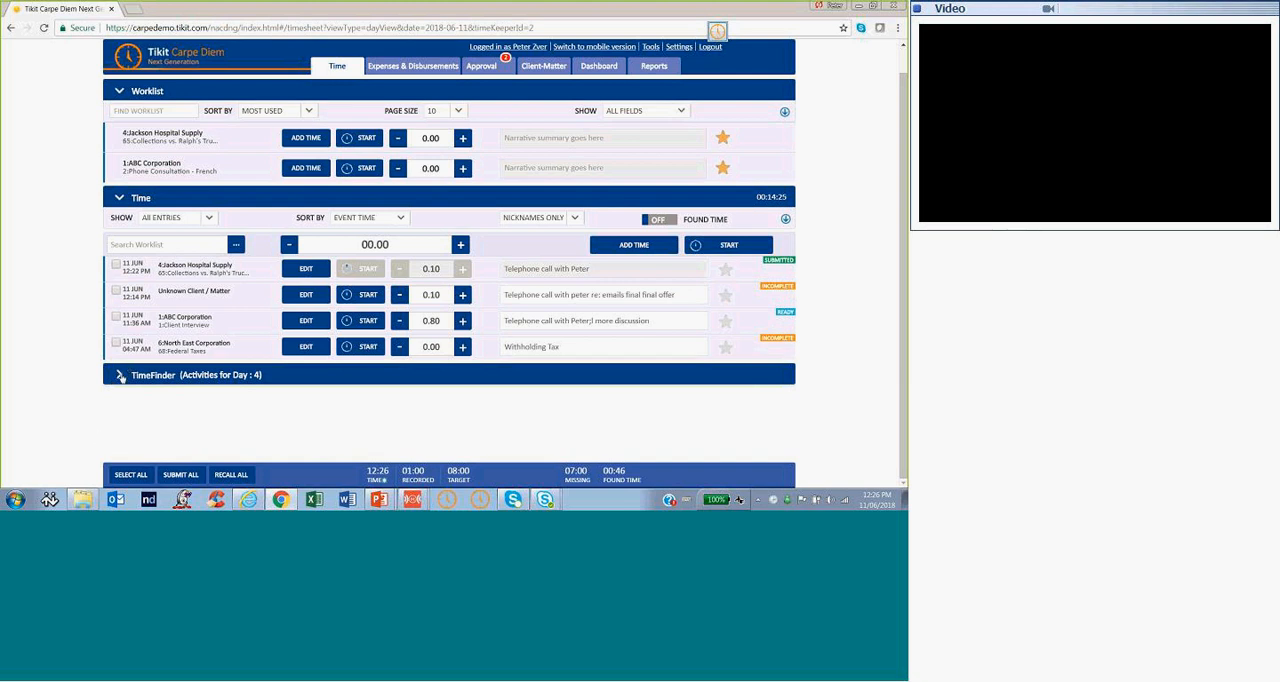
click(121, 373)
click(120, 374)
click(140, 198)
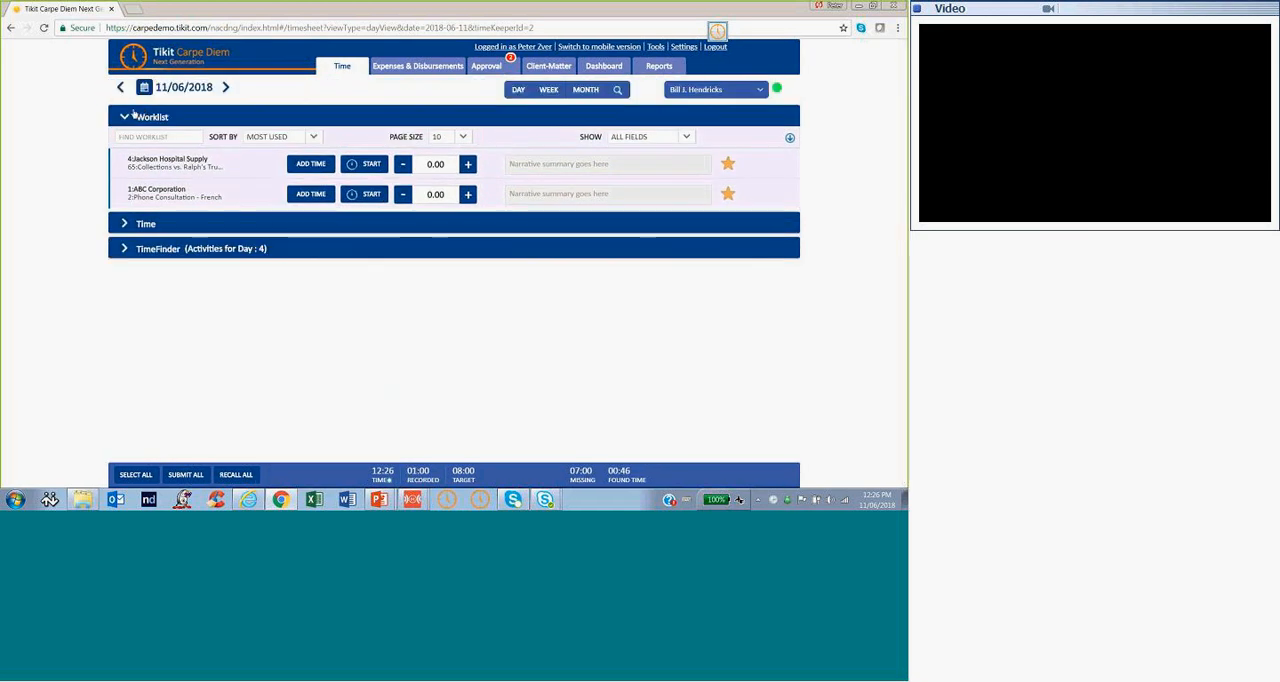
click(126, 117)
Switch to the ILTA_CARPE webinar presentation in PowerPoint to check the demonstration agenda slide, and return to Carpe Diem
click(382, 499)
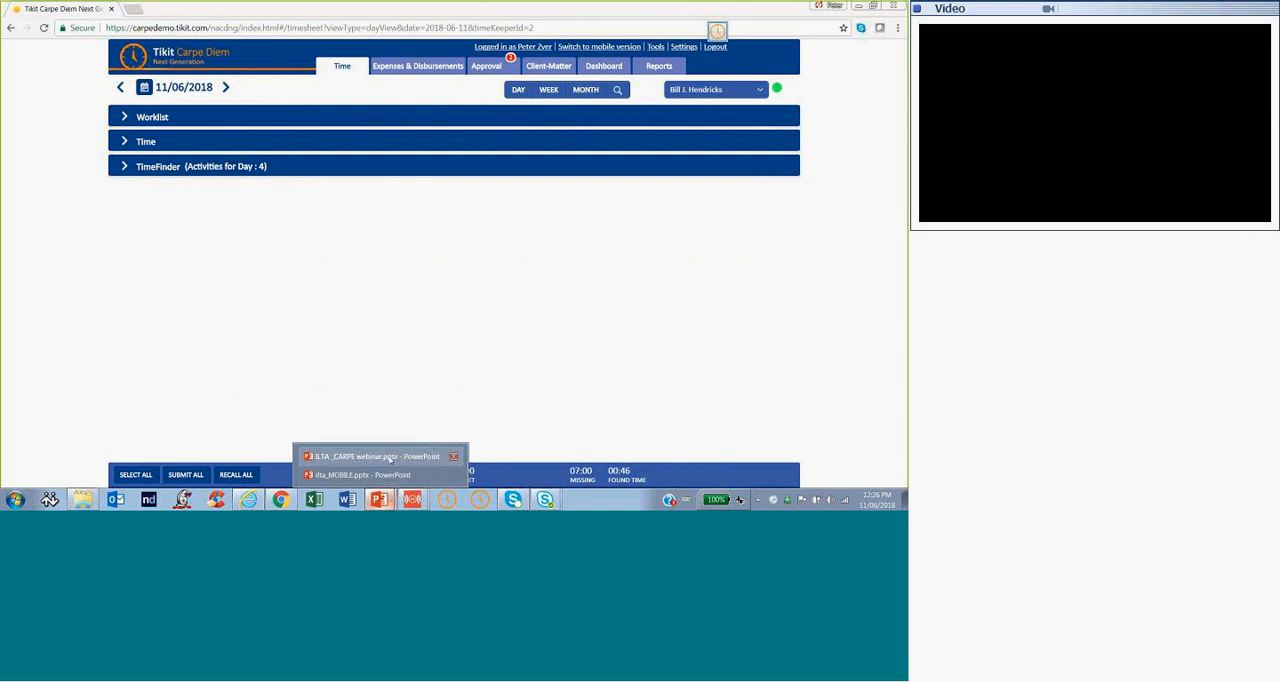
click(389, 457)
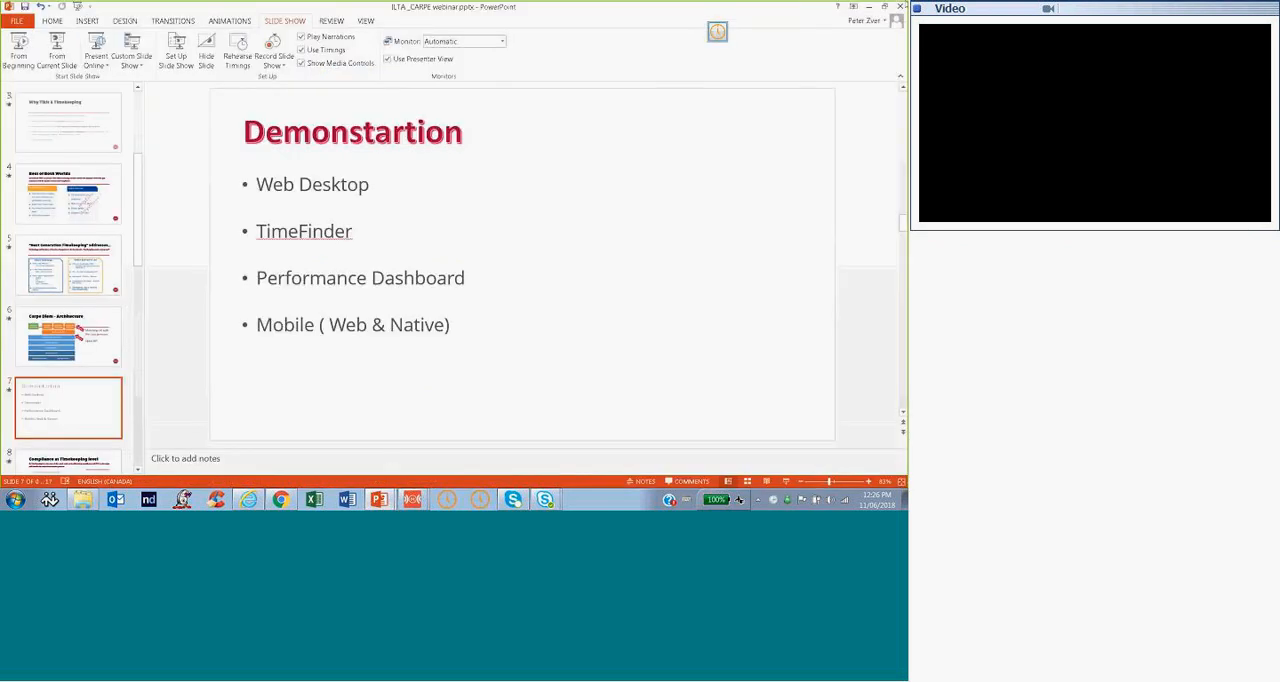
click(868, 7)
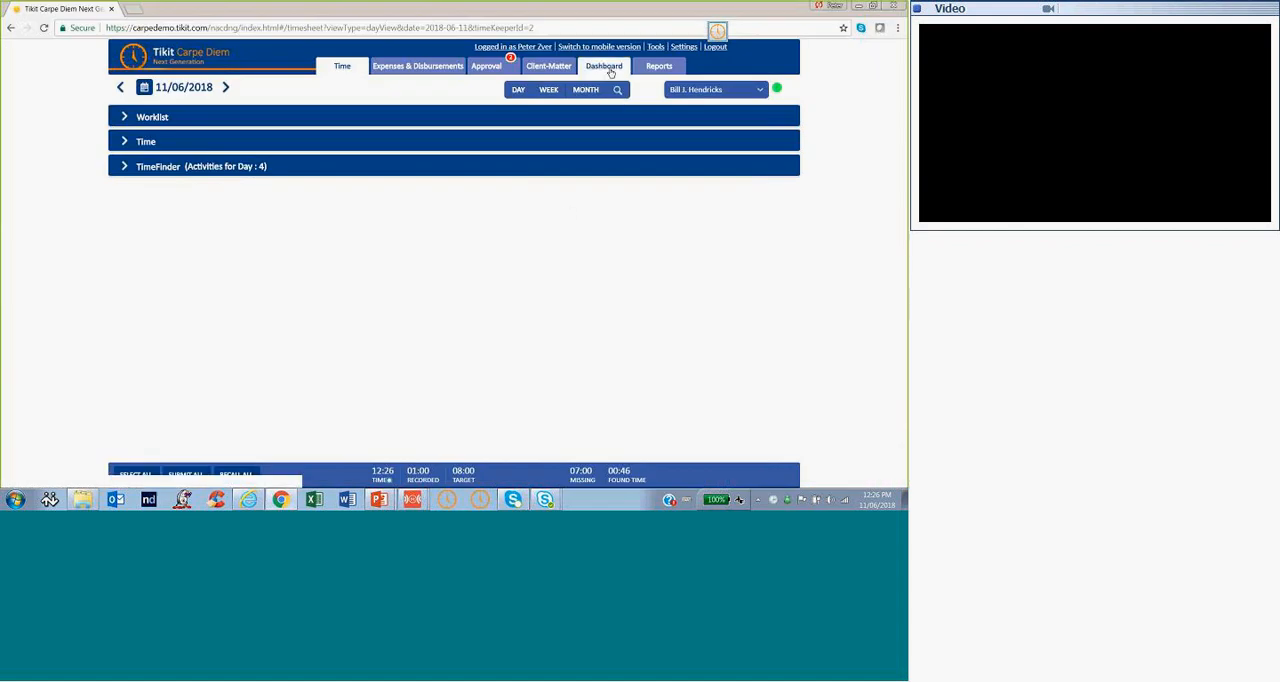
Open the Dashboard's Performance overview and examine the billable hours, share of billable time, velocity charts and lag gauges
click(608, 68)
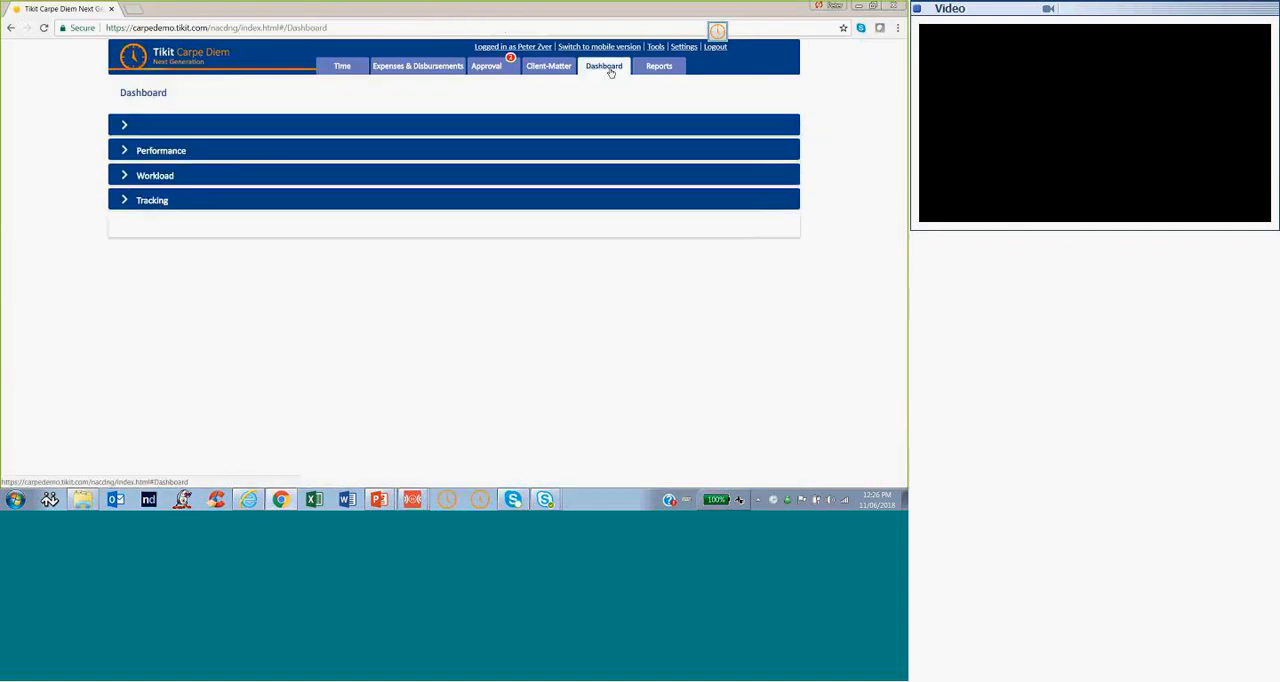
click(129, 152)
click(127, 174)
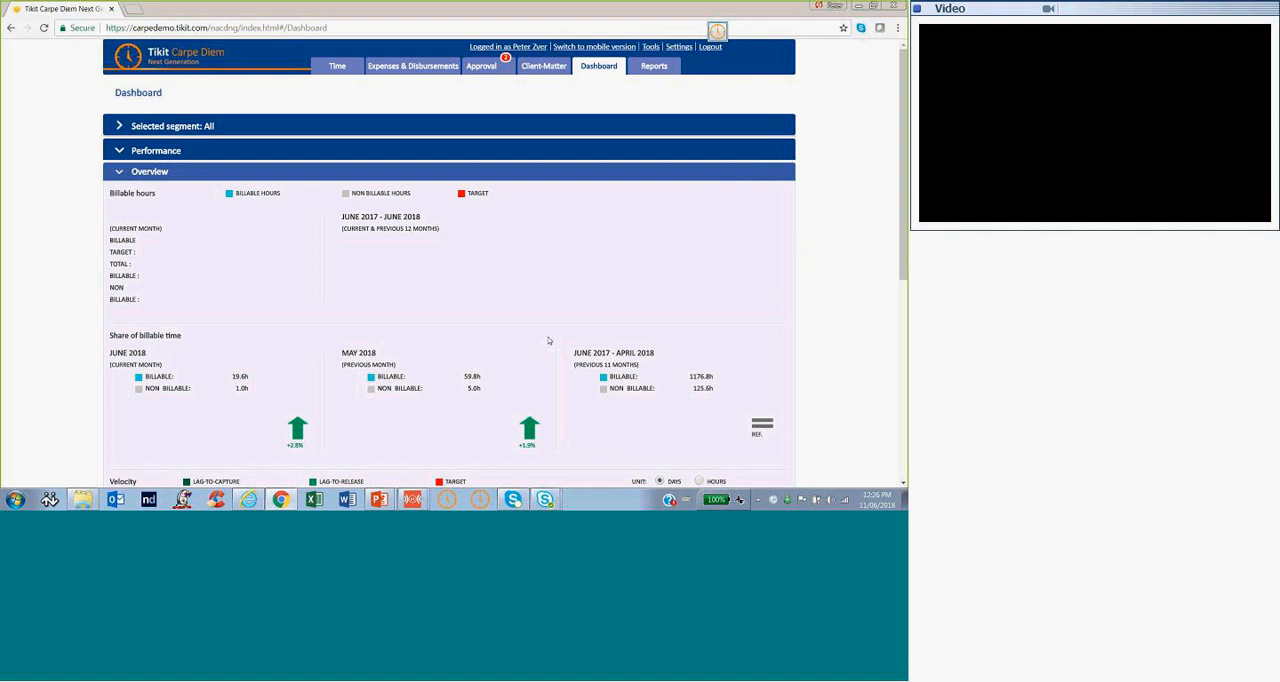
scroll(548, 341, down, 2)
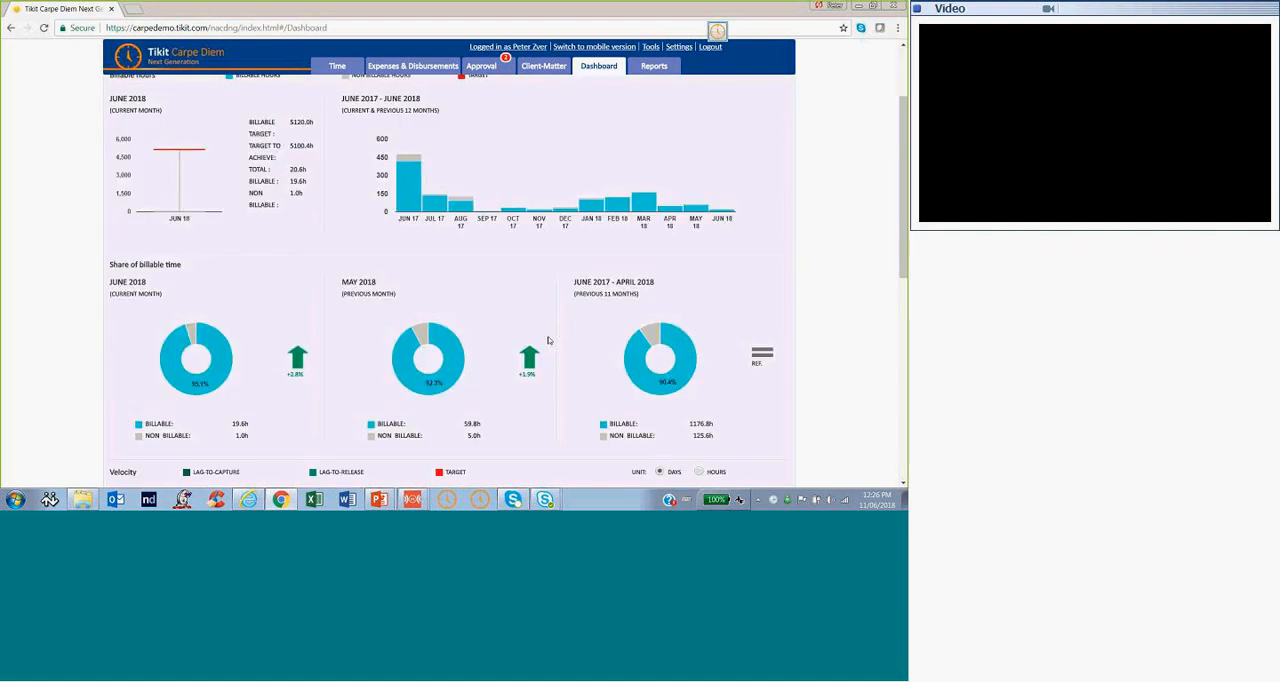
scroll(548, 341, up, 2)
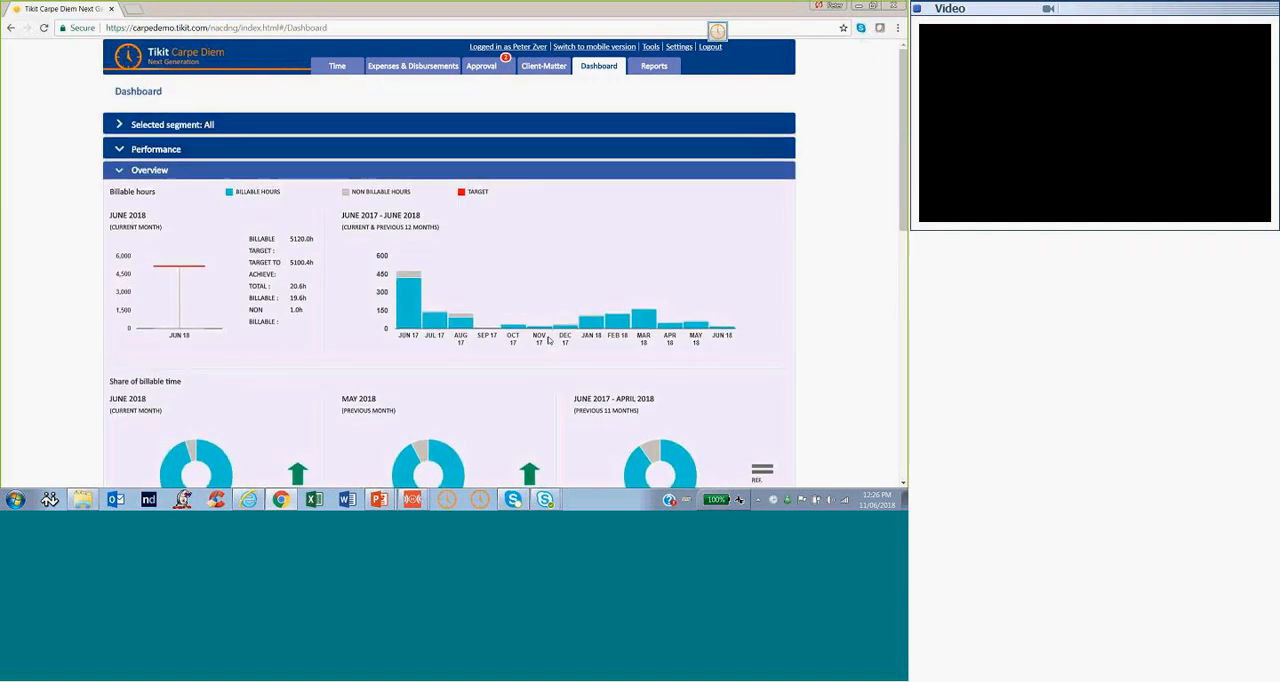
scroll(548, 341, down, 1)
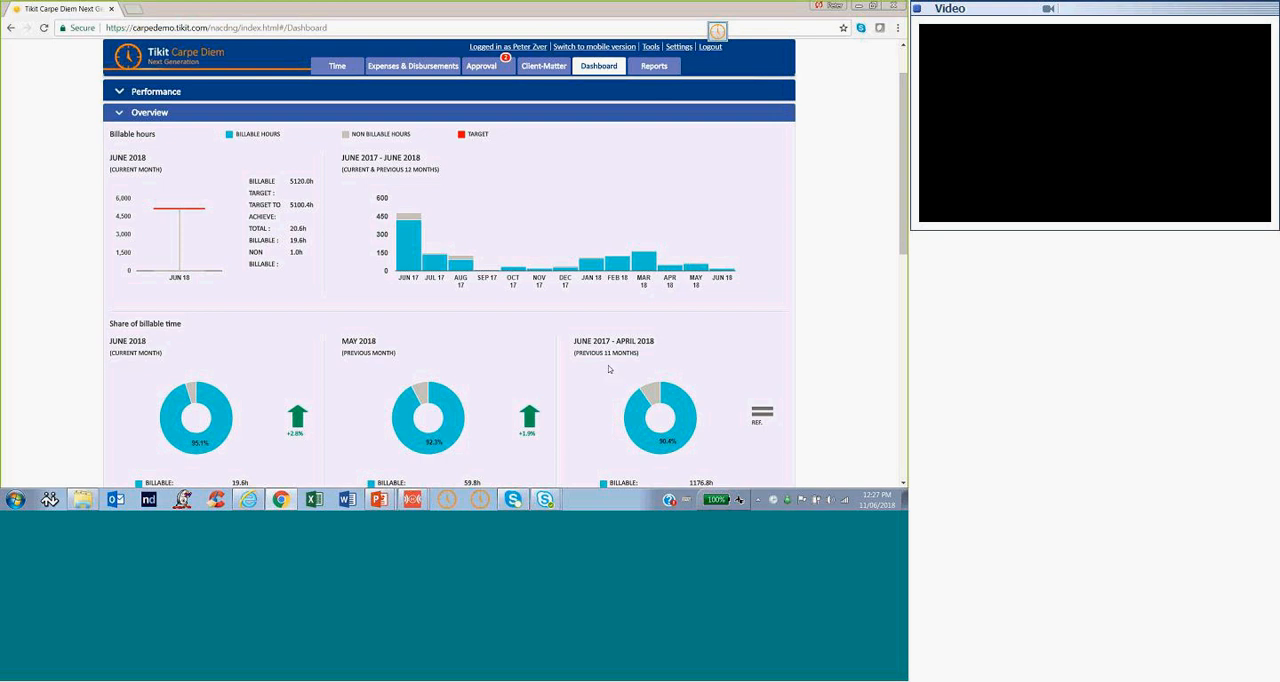
scroll(608, 369, down, 4)
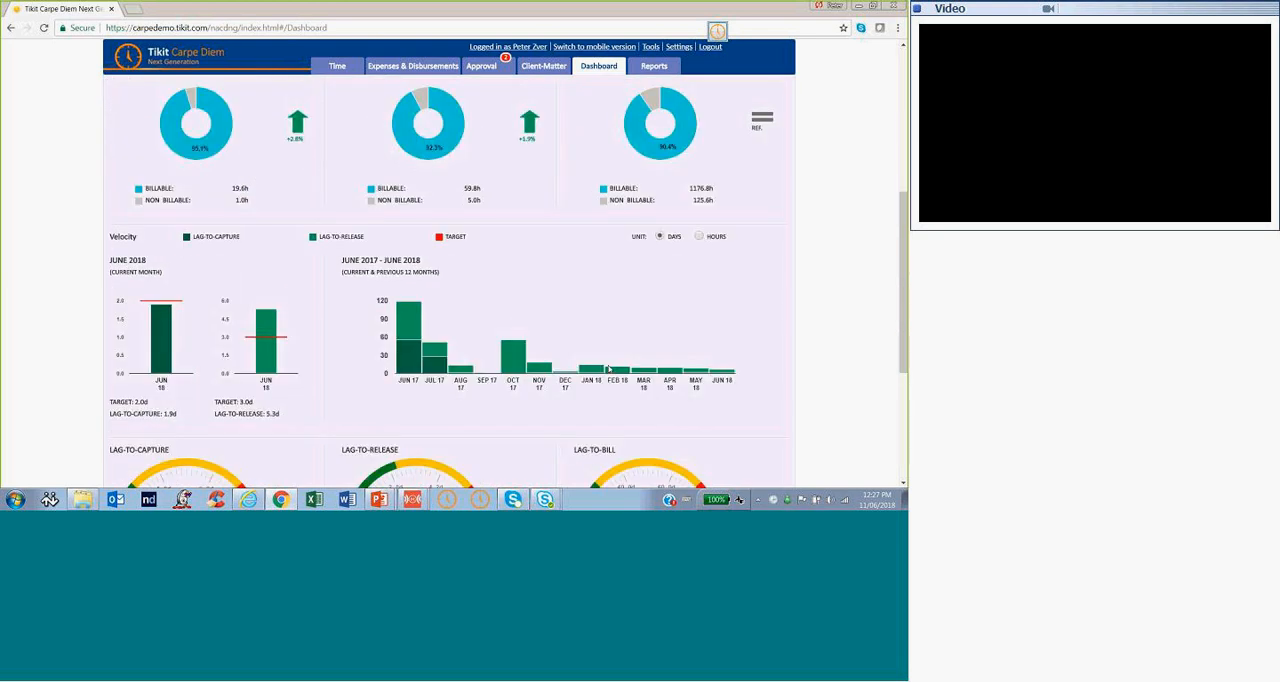
scroll(608, 369, down, 3)
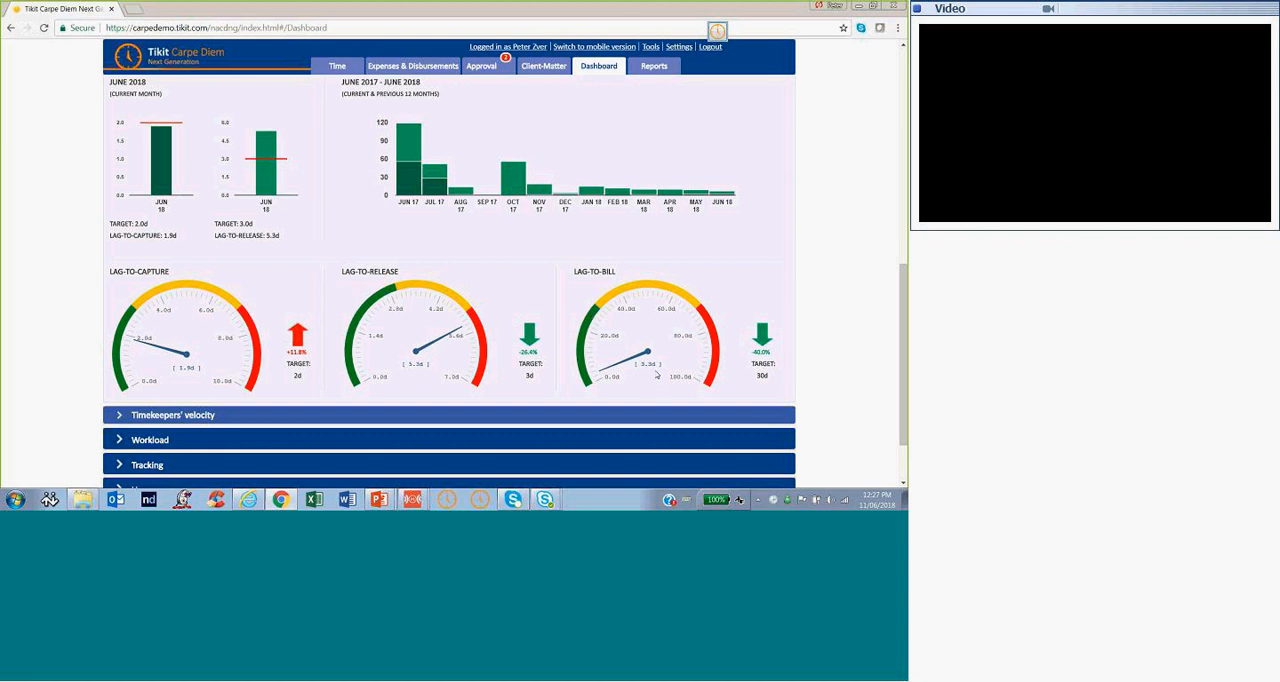
scroll(655, 378, down, 1)
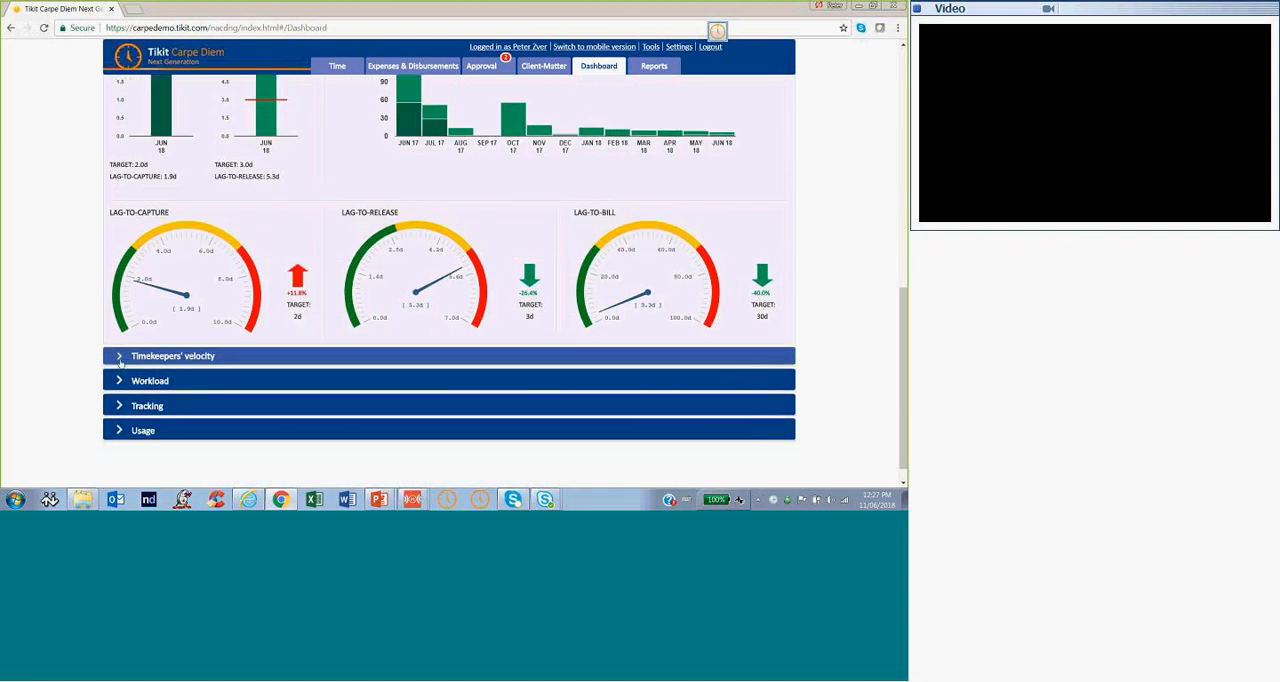
Expand Timekeepers' velocity and examine the lag-to-capture figures per timekeeper alongside the lag gauges
click(119, 357)
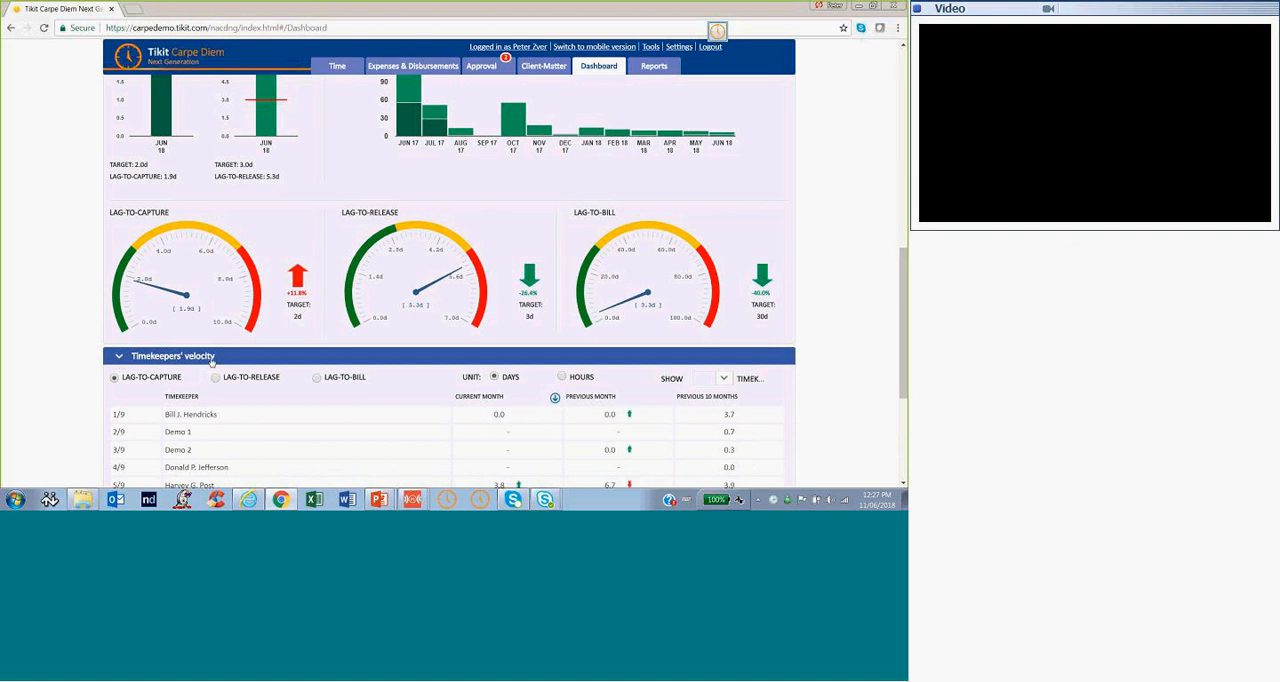
scroll(201, 351, down, 1)
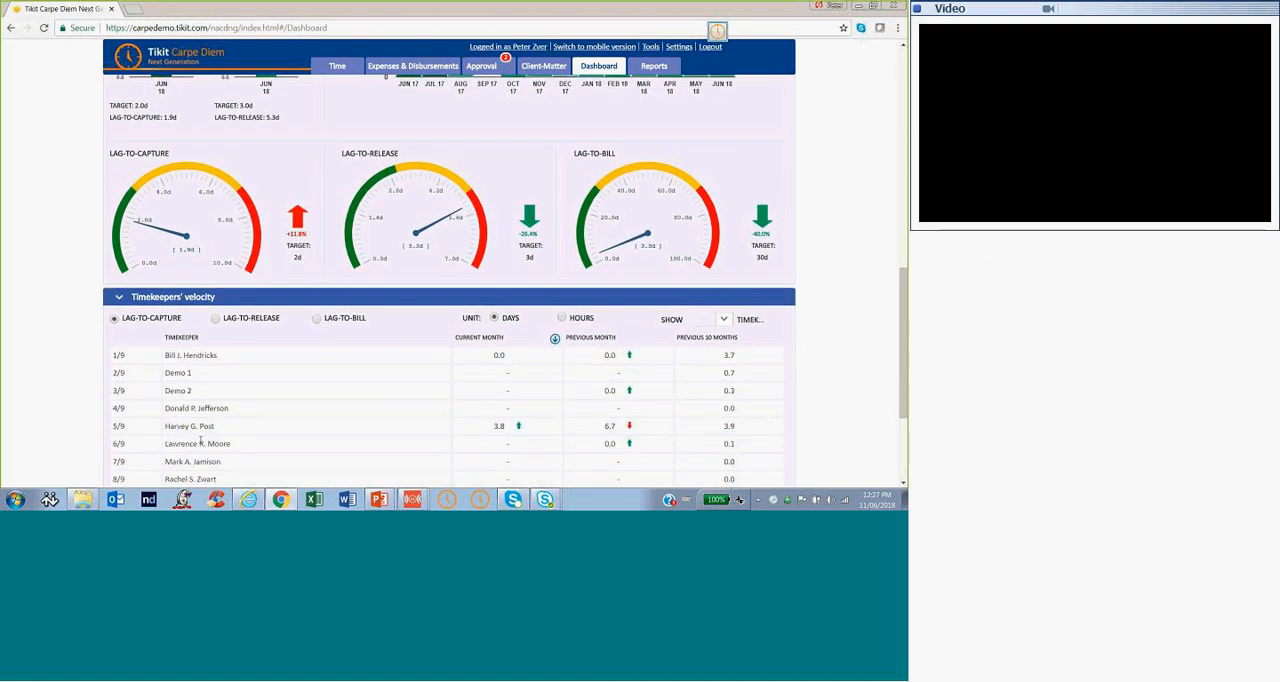
scroll(202, 443, up, 2)
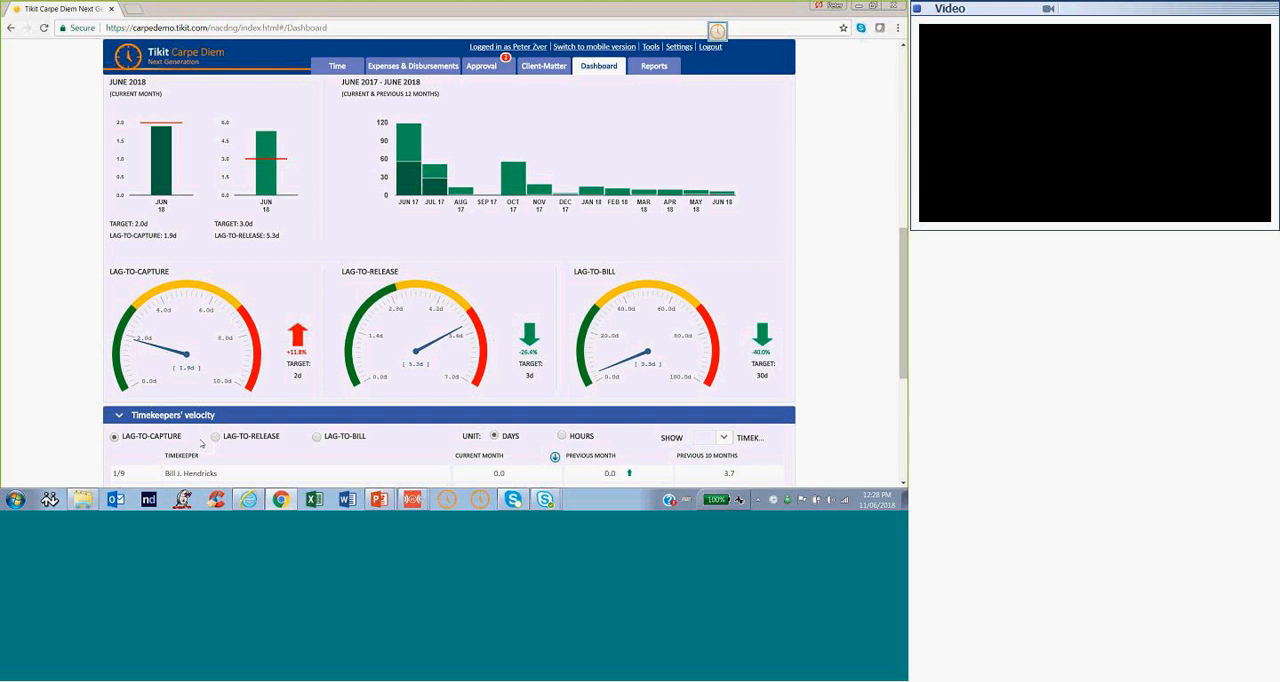
scroll(211, 450, down, 1)
scroll(211, 450, up, 1)
scroll(211, 450, down, 2)
scroll(211, 448, down, 1)
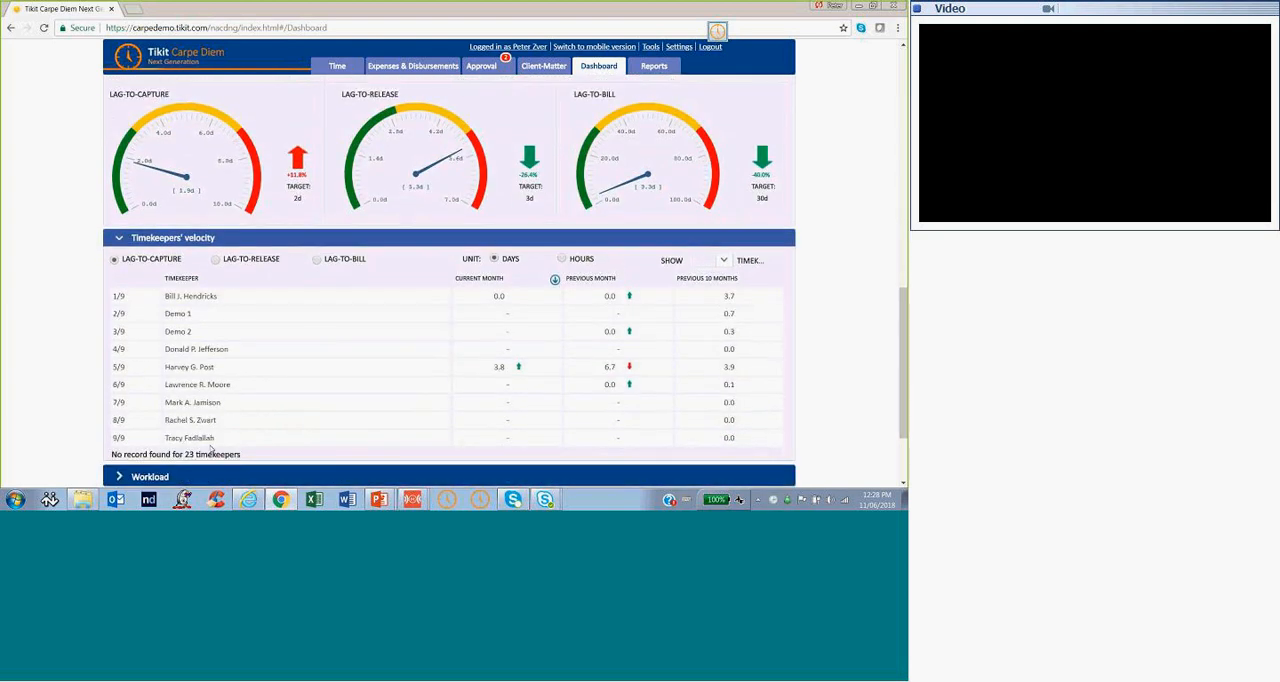
Collapse the Overview, Timekeepers' velocity and Performance sections of the dashboard
scroll(211, 450, up, 2)
scroll(210, 445, up, 8)
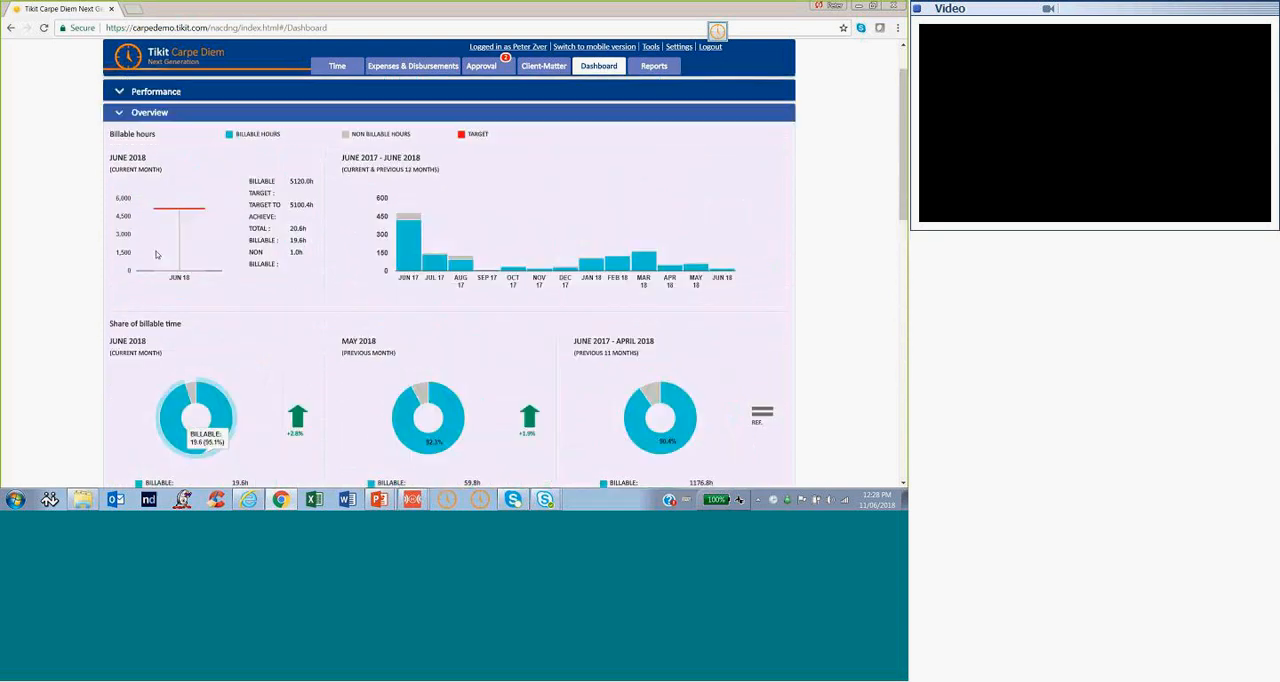
click(122, 114)
click(120, 135)
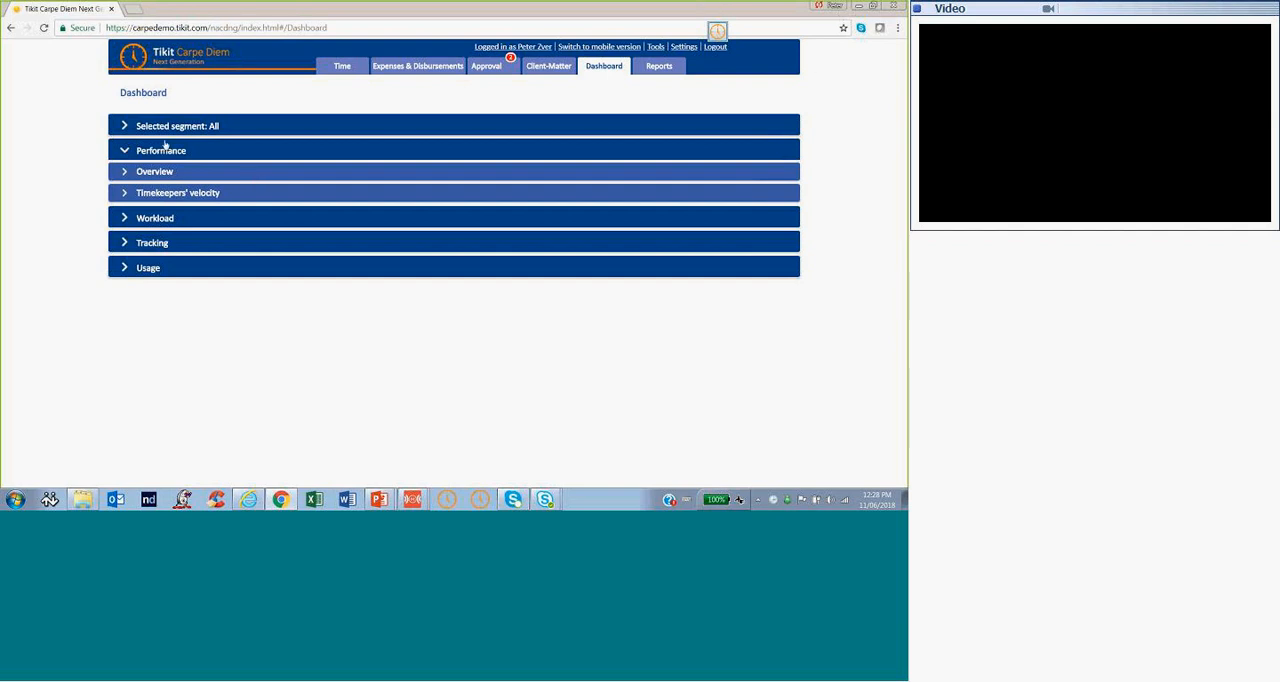
click(124, 150)
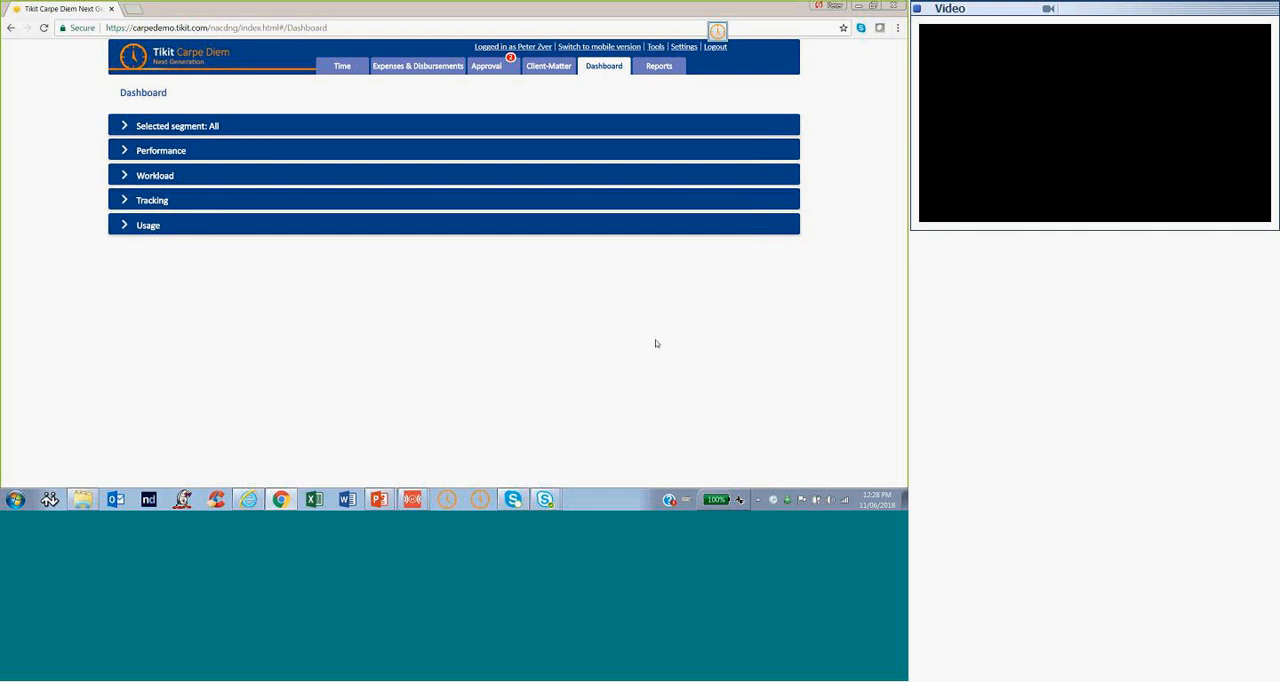
Return to the timesheet's Time entries and start the timer on the Unknown Client / Matter entry
click(342, 68)
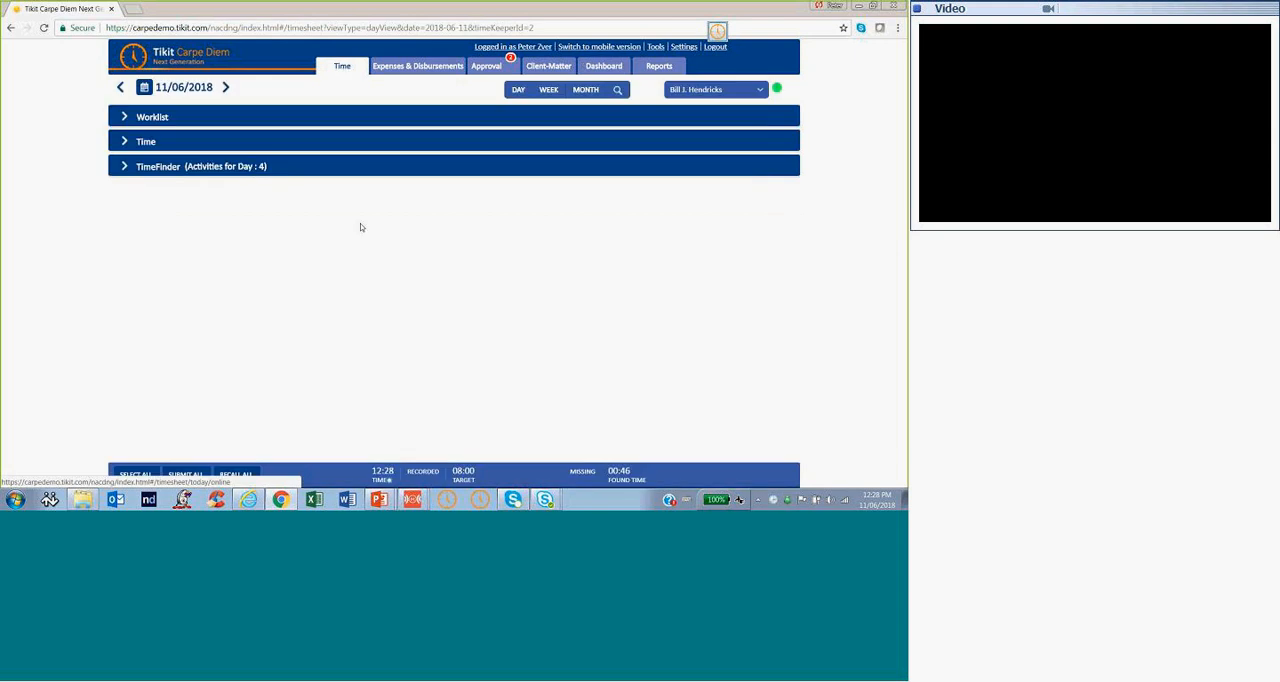
click(126, 142)
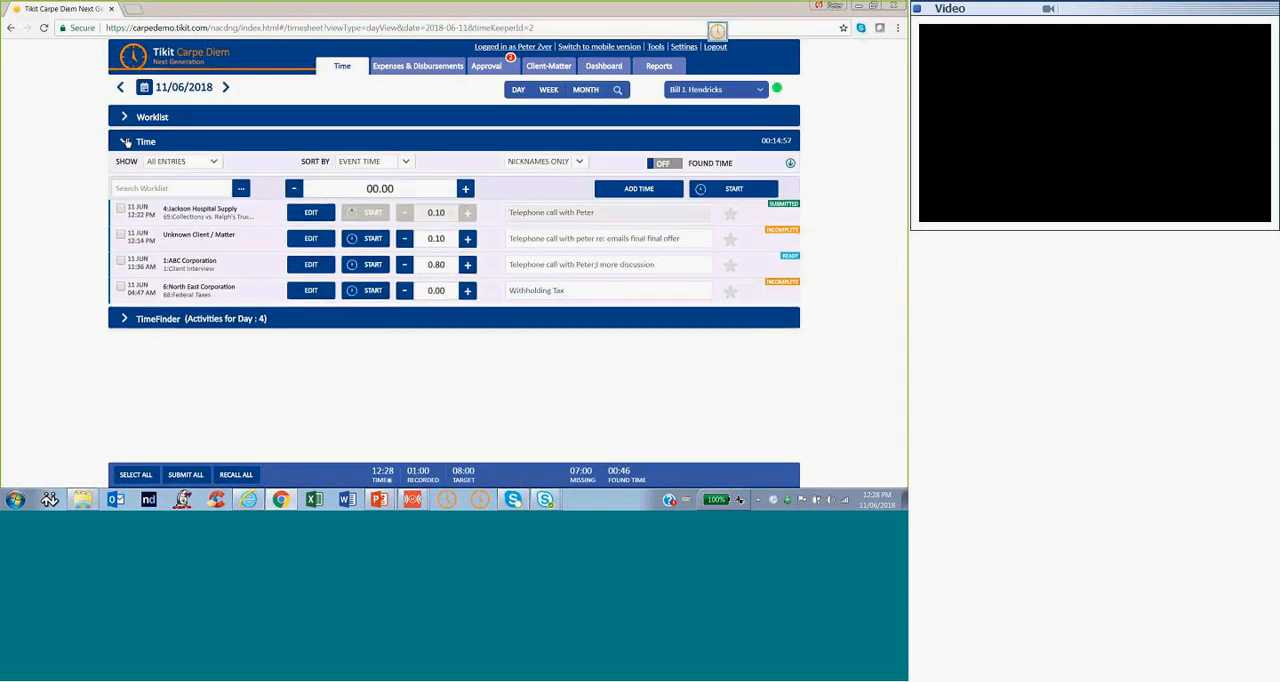
click(367, 242)
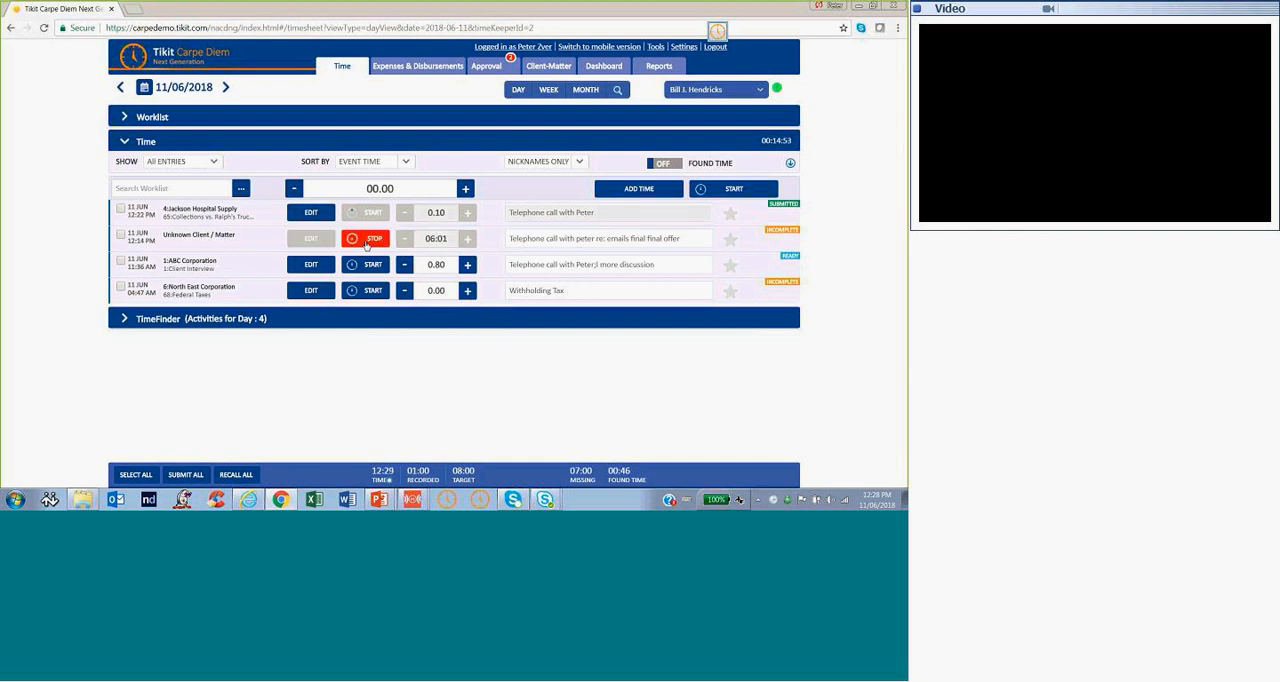
Switch to the mirrored phone window and reposition it over the timesheet to compare the mobile and desktop time entries
click(411, 499)
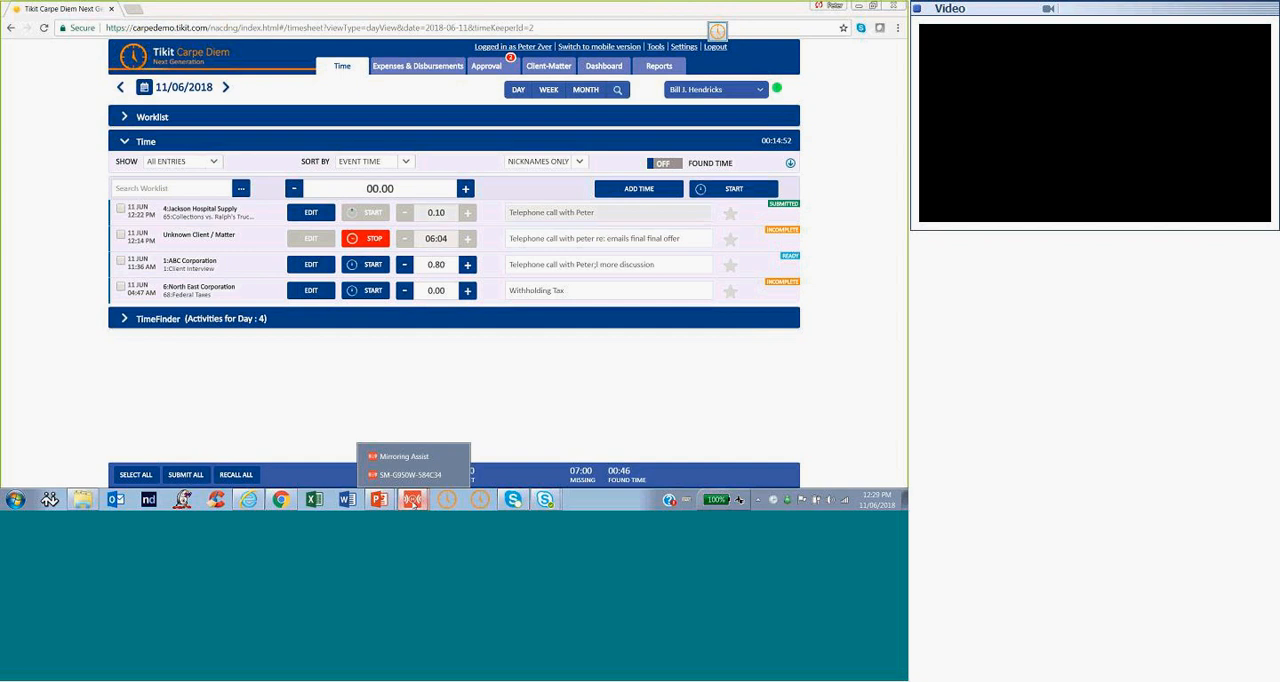
click(410, 474)
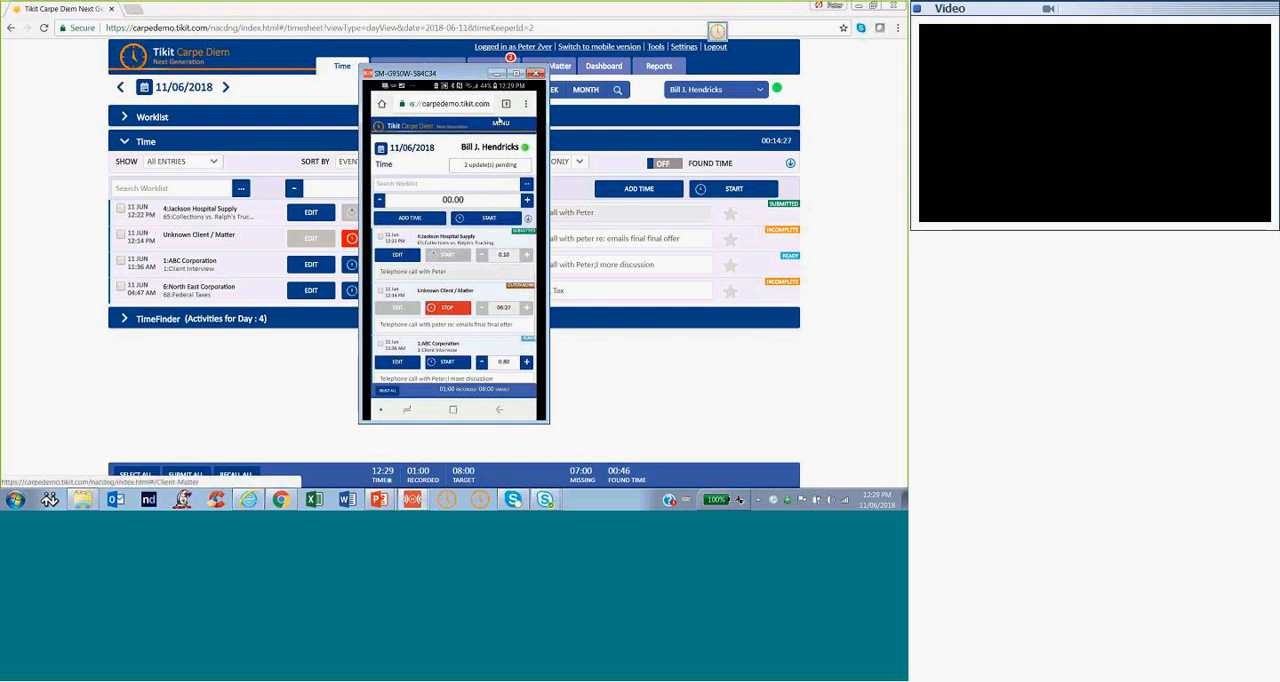
drag(465, 79, 250, 60)
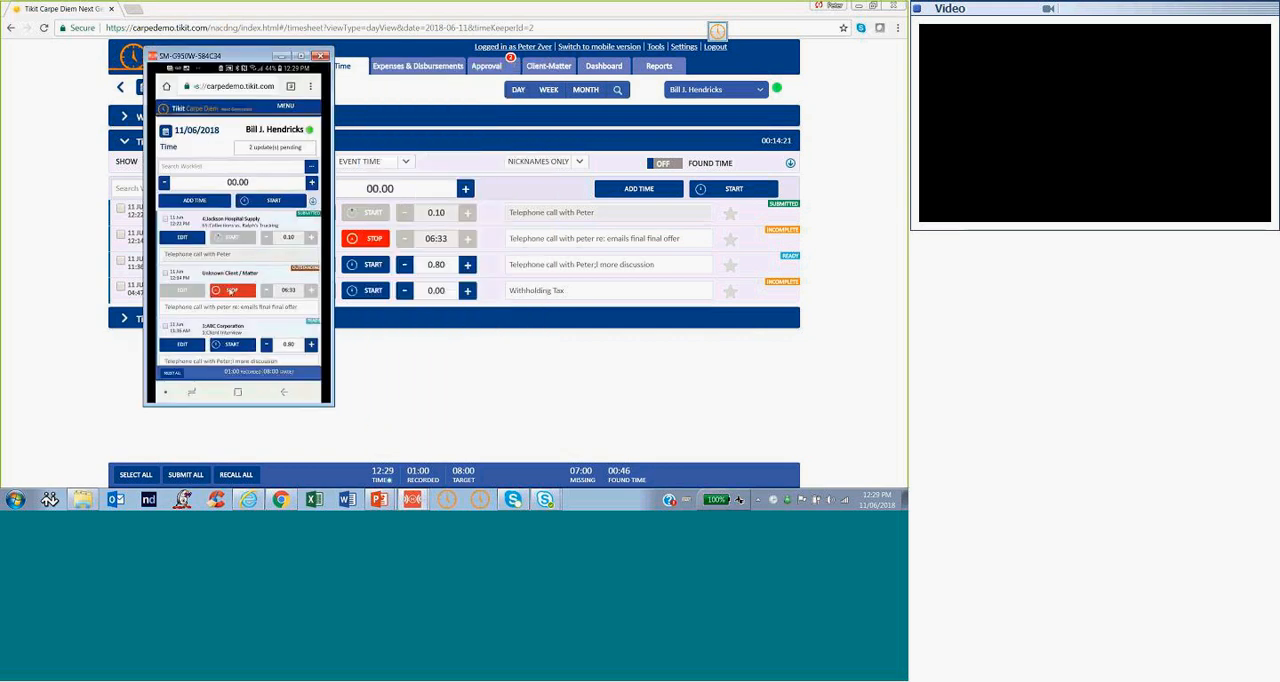
drag(254, 55, 540, 62)
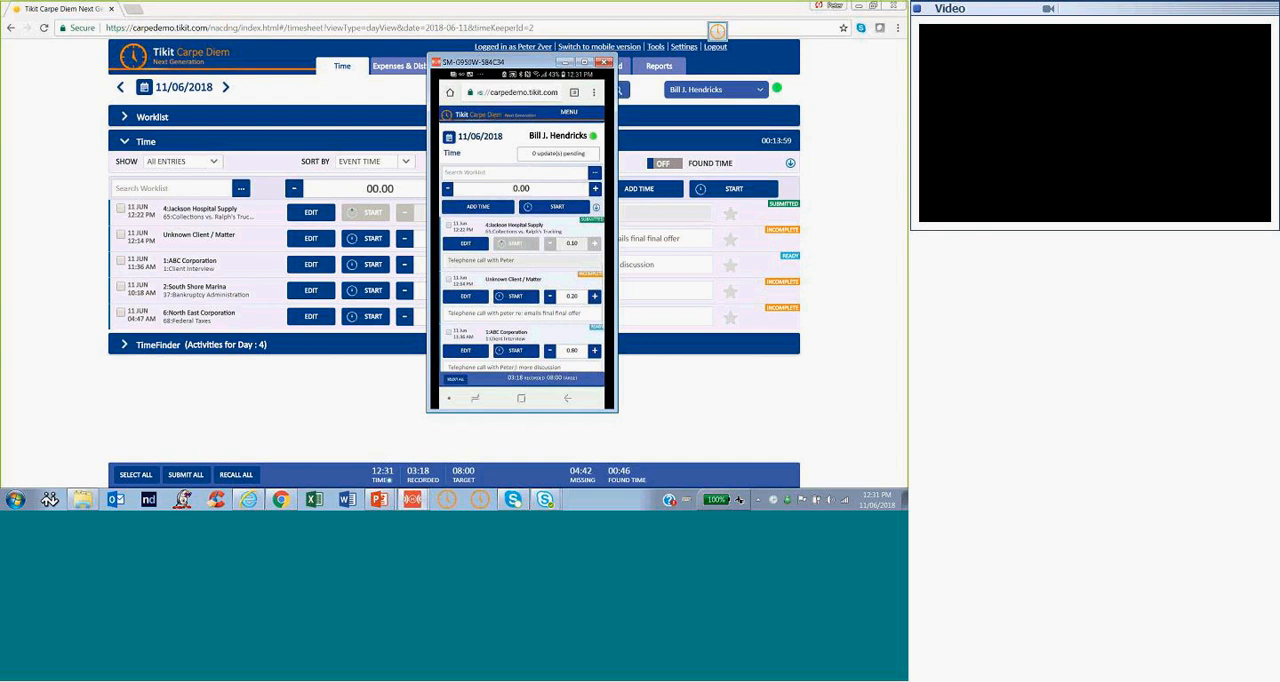
Leave the timesheet on the mirrored phone and open Carpe Diem's mobile Dashboard
click(569, 112)
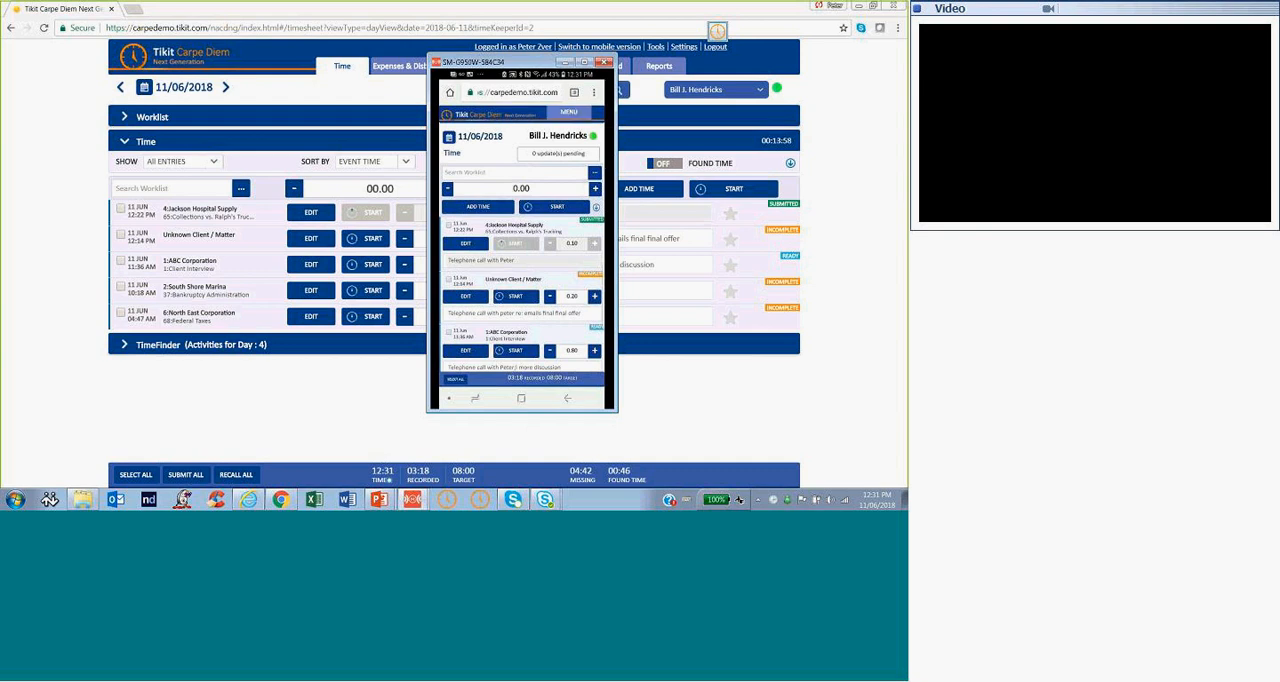
scroll(521, 240, down, 1)
click(483, 180)
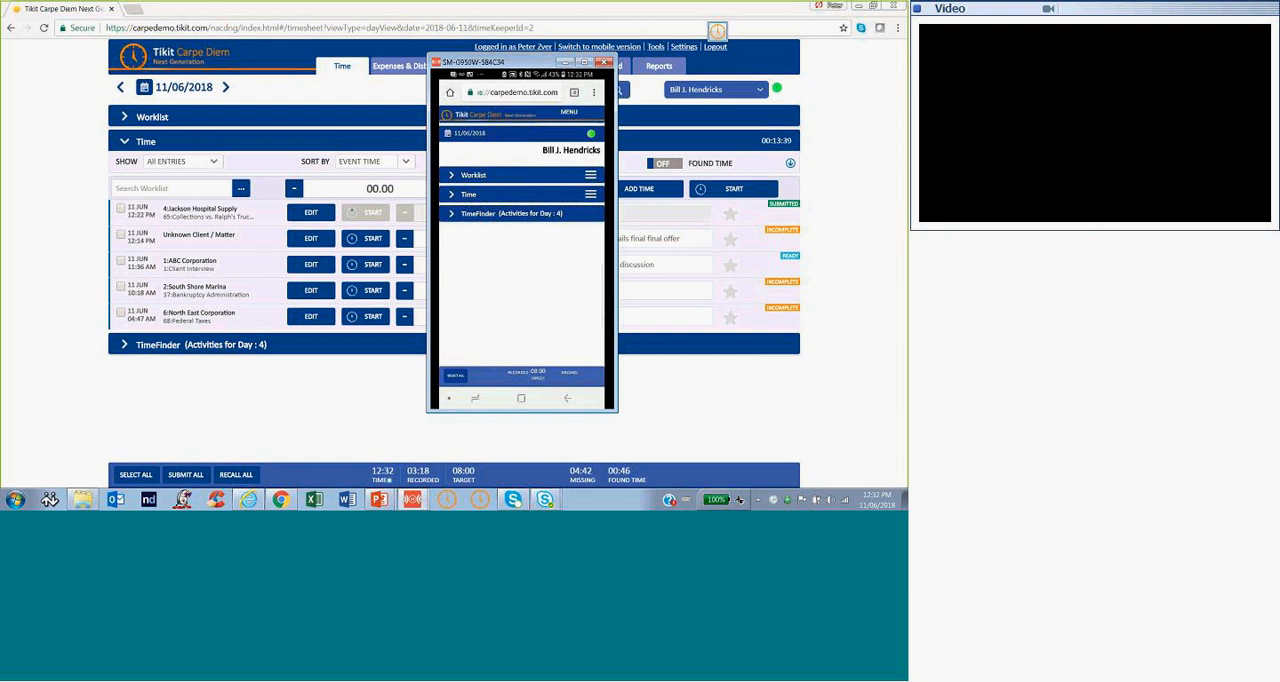
click(569, 112)
click(569, 112)
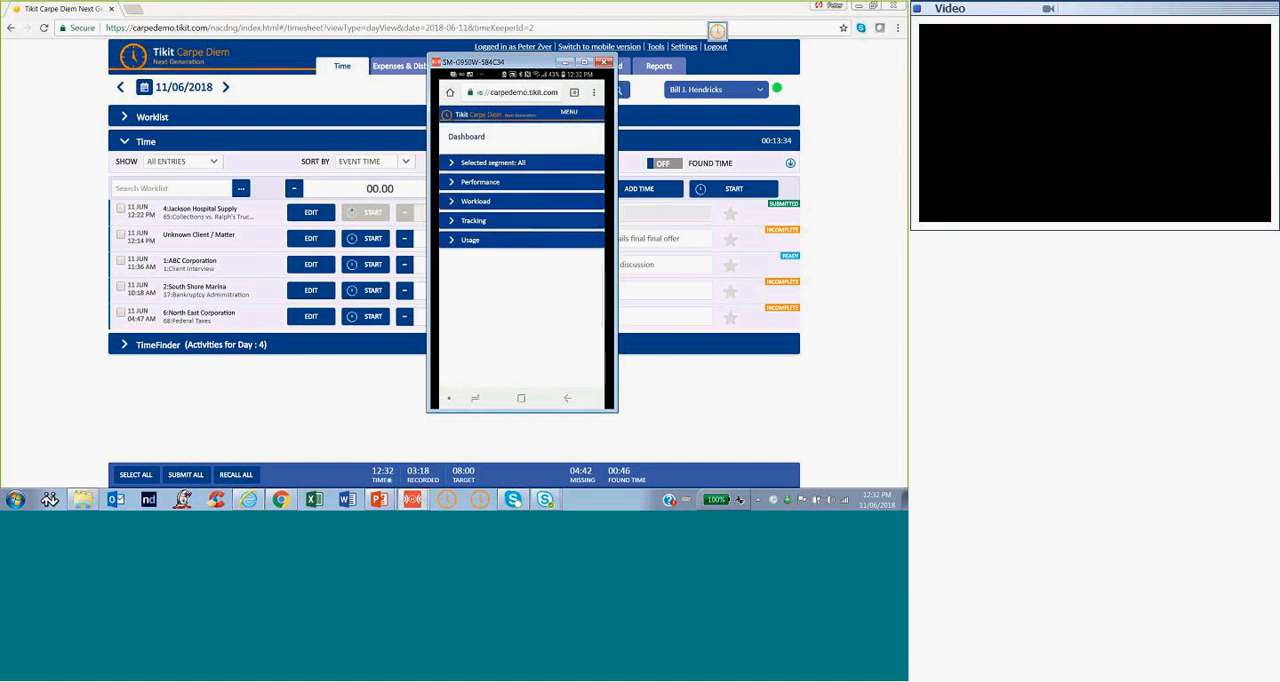
Expand Performance and its Overview on the phone's Dashboard, examine the billable hours charts, and return to the mobile timesheet
click(480, 182)
click(475, 198)
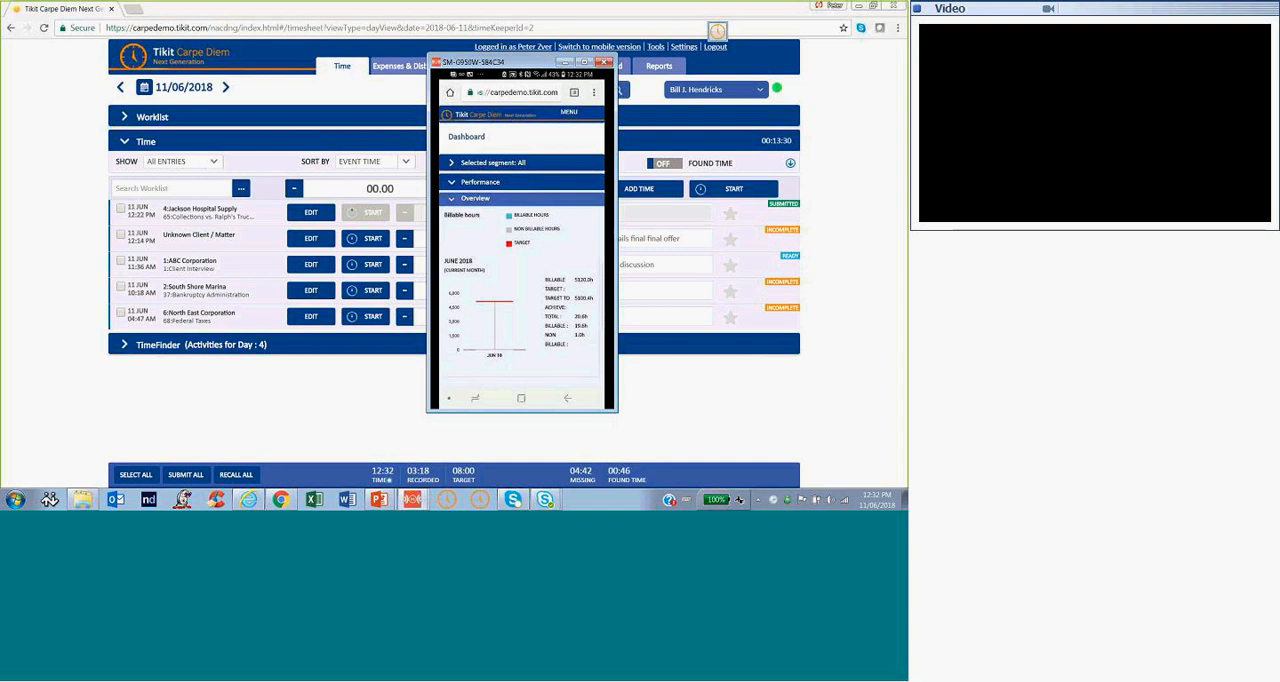
scroll(521, 250, down, 5)
scroll(521, 240, up, 10)
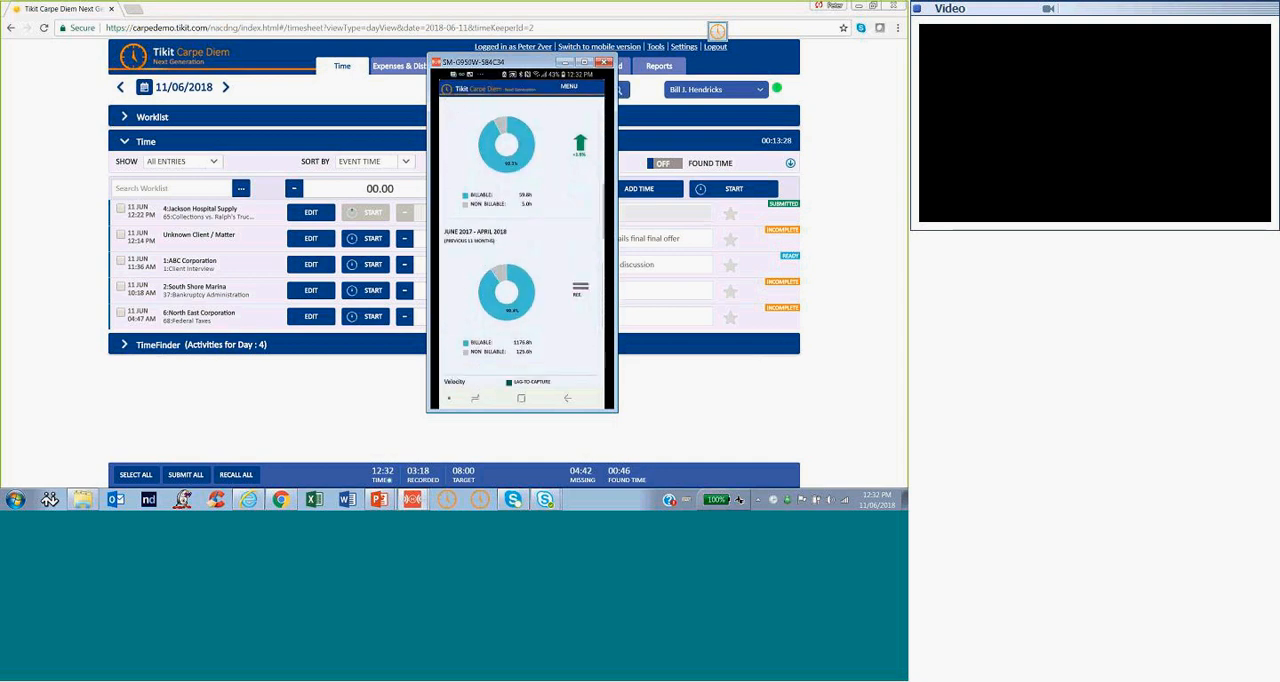
scroll(521, 240, up, 5)
click(568, 398)
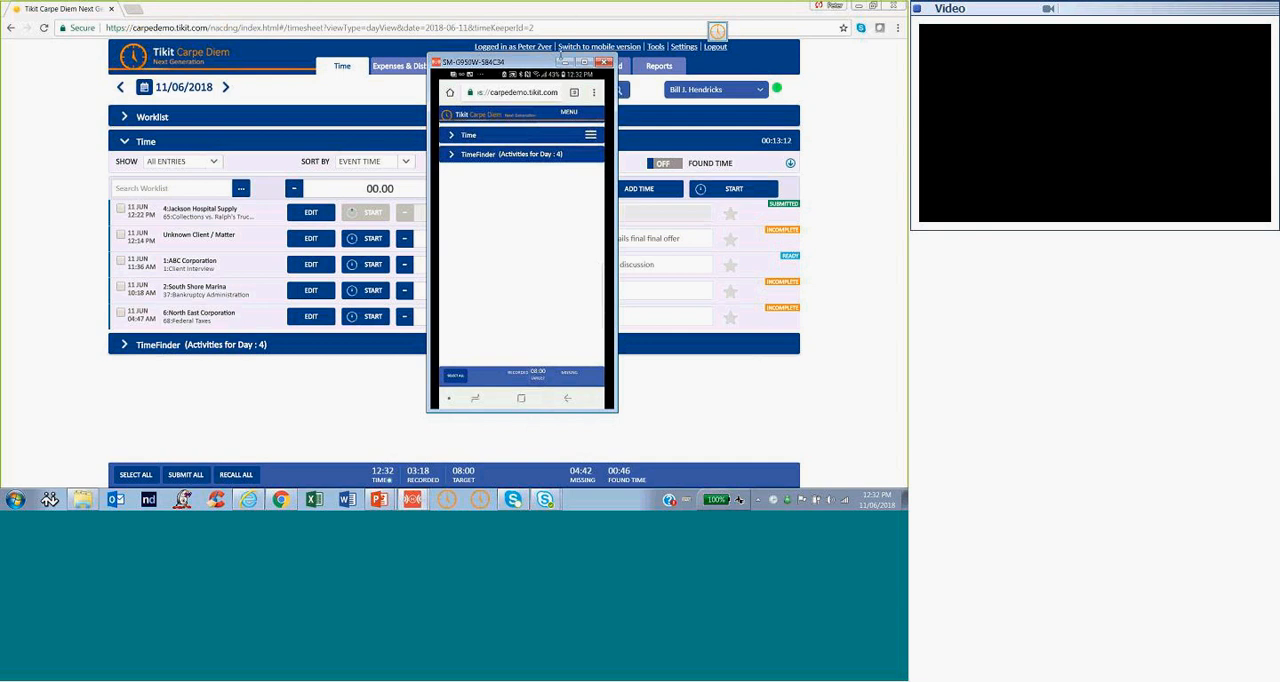
Minimise the phone, browser and file windows and open the Carpe Diem desktop companion from its floating clock
click(565, 62)
click(860, 6)
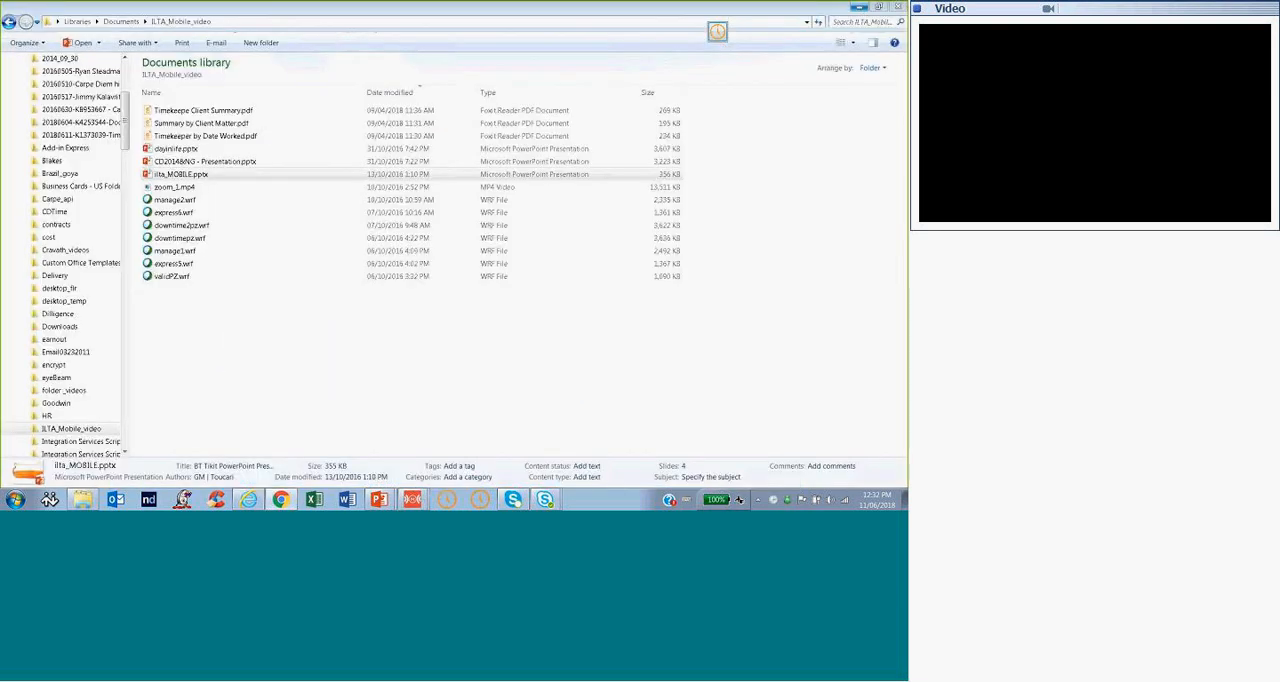
click(860, 7)
double_click(717, 32)
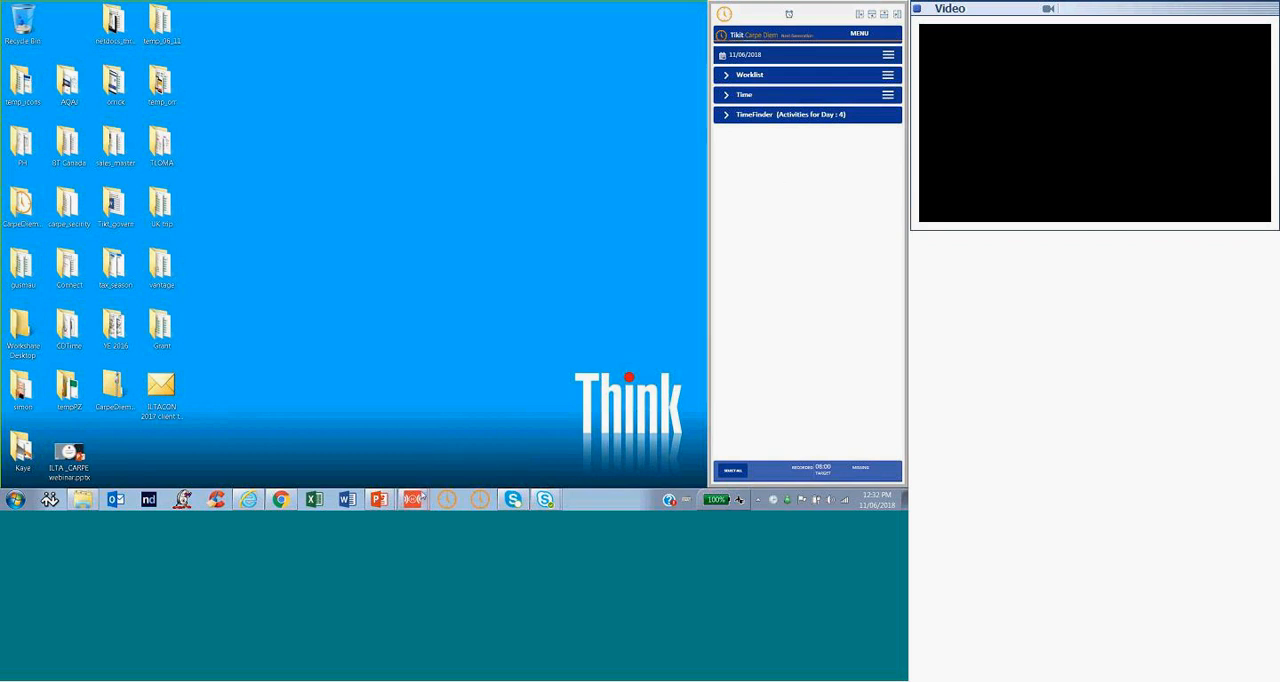
Restore the mirrored phone window beside the desktop companion and compare both layouts, briefly expanding and collapsing the companion's Time section
mouse_move(415, 497)
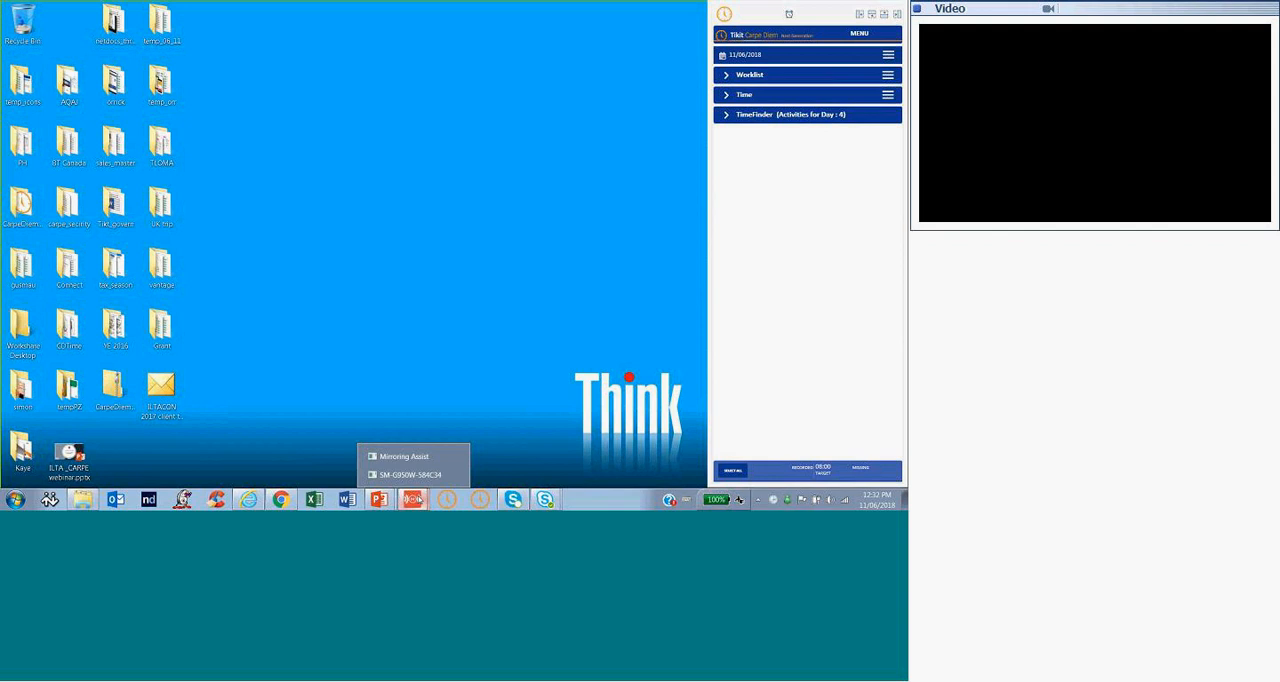
click(408, 474)
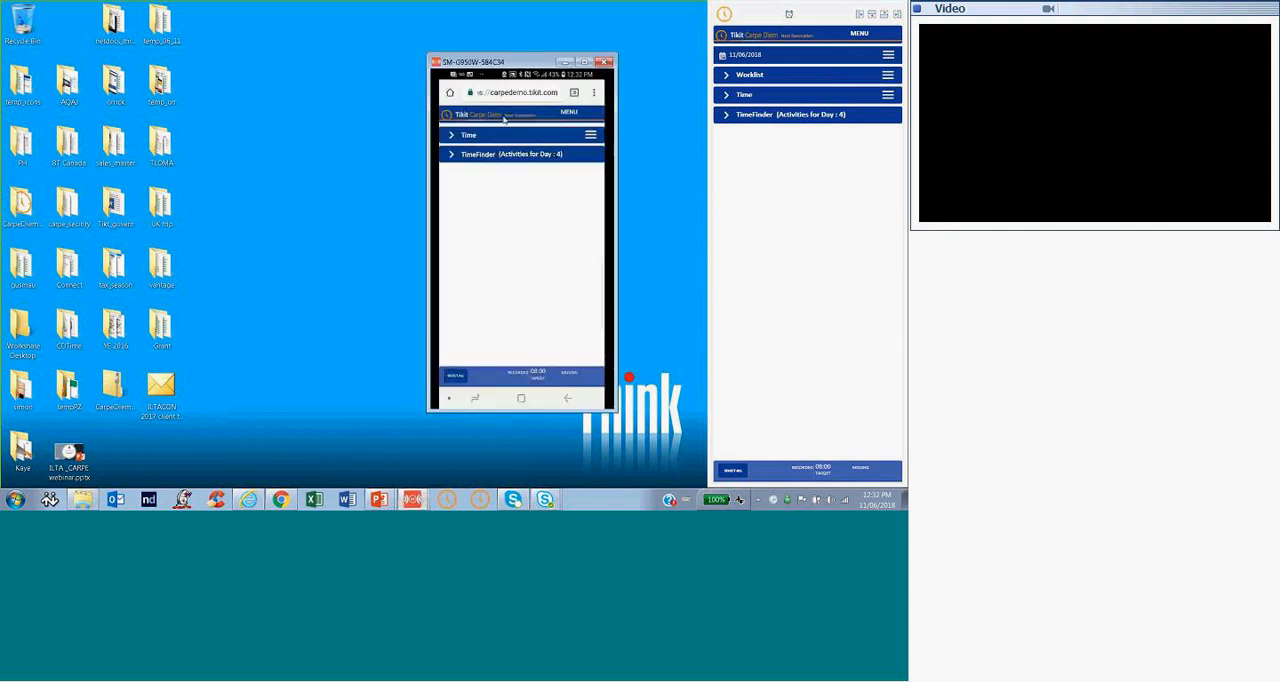
click(725, 95)
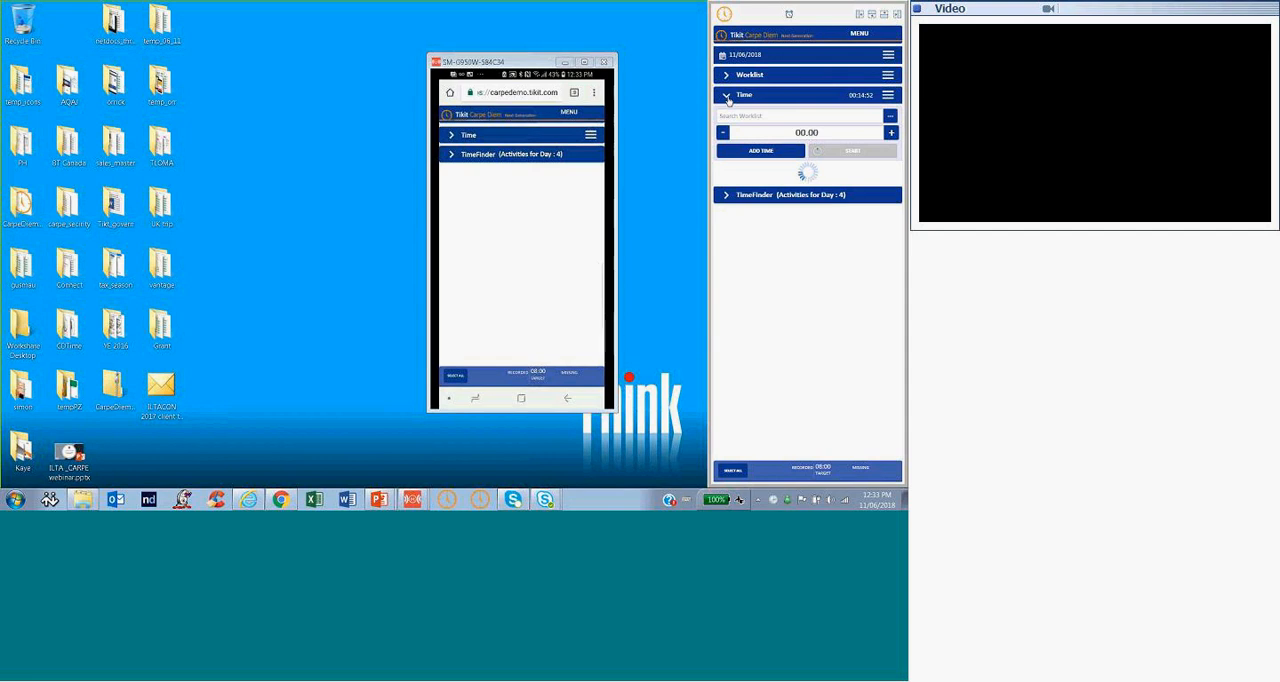
click(727, 100)
right_click(817, 40)
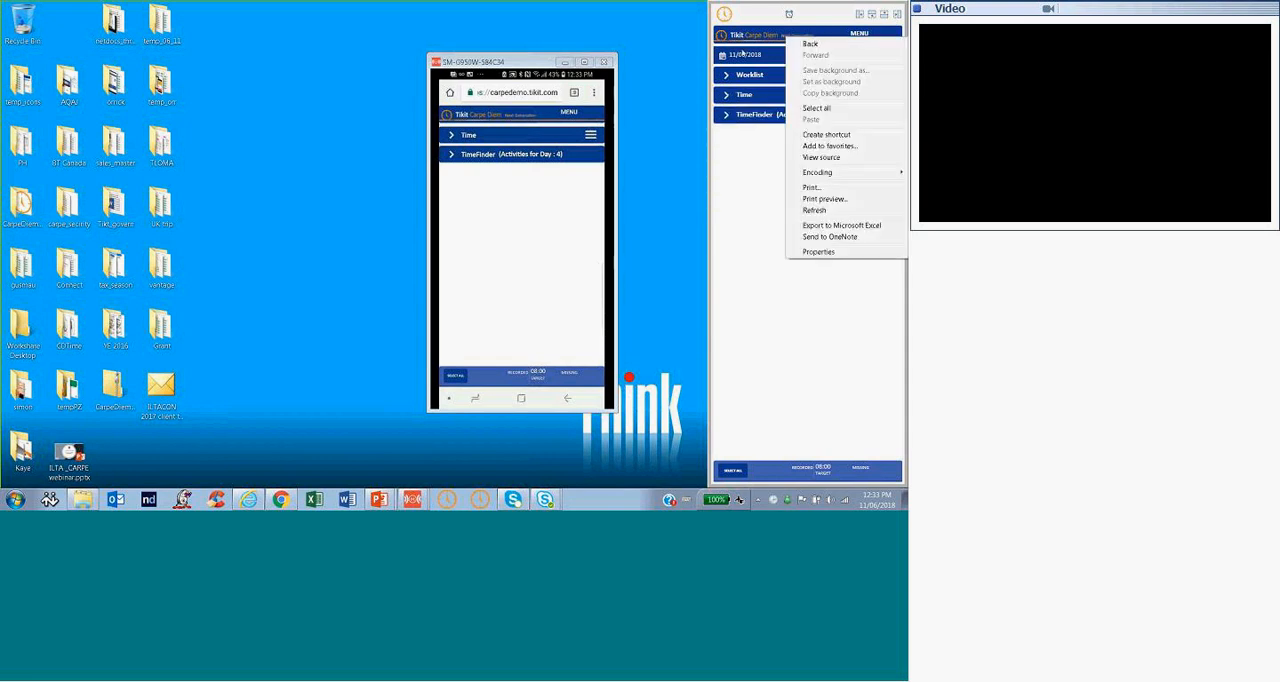
click(768, 18)
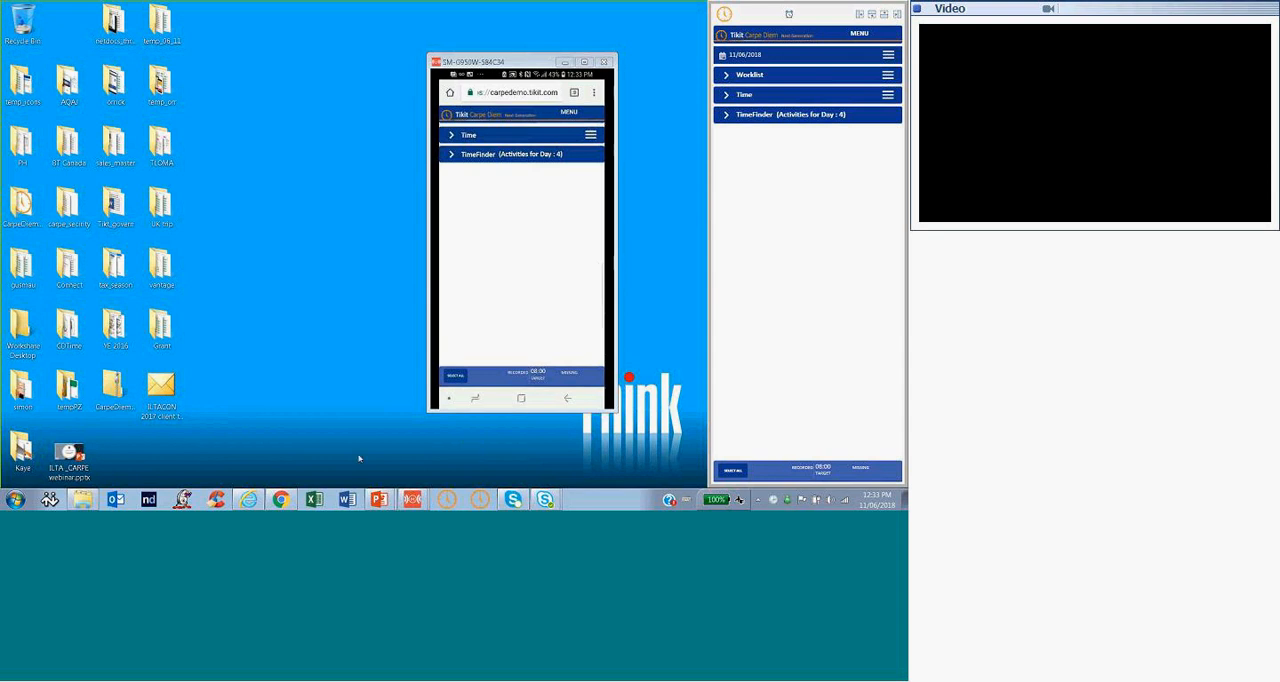
drag(520, 61, 474, 46)
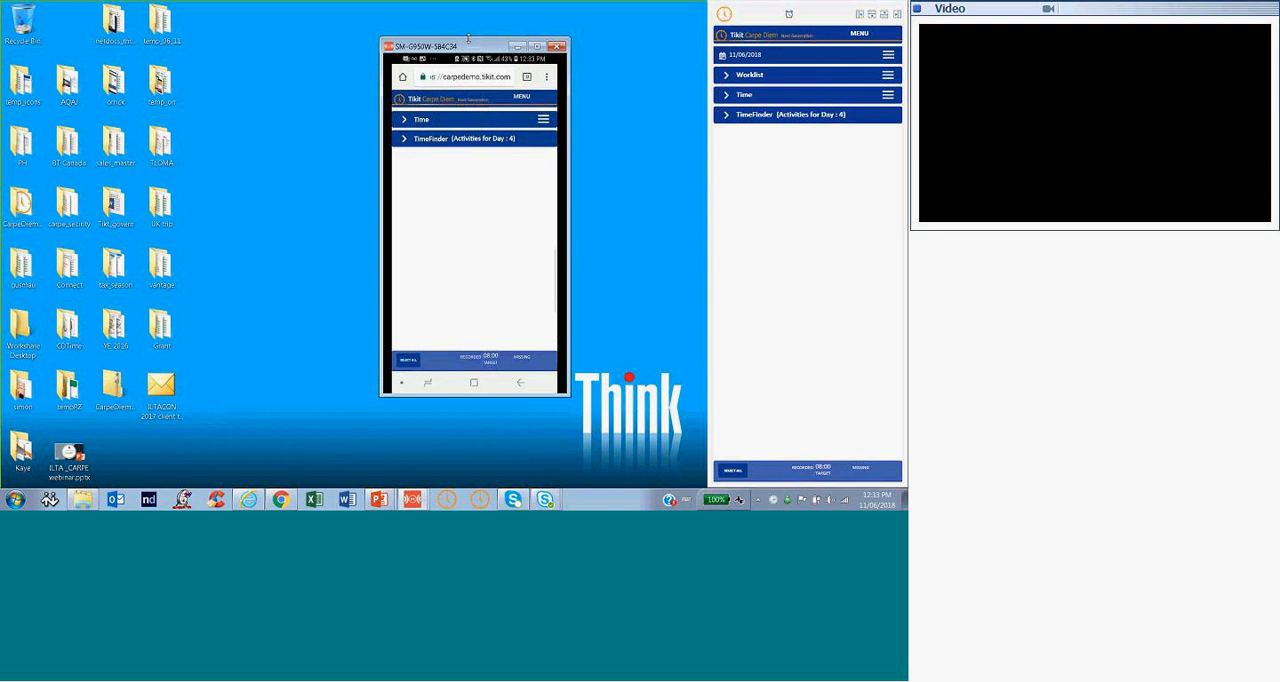
Switch to ilta_MOBILE.pptx in PowerPoint, start the slide show from the mobile timekeeping use cases slide, and dismiss the desktop companion covering it
mouse_move(381, 503)
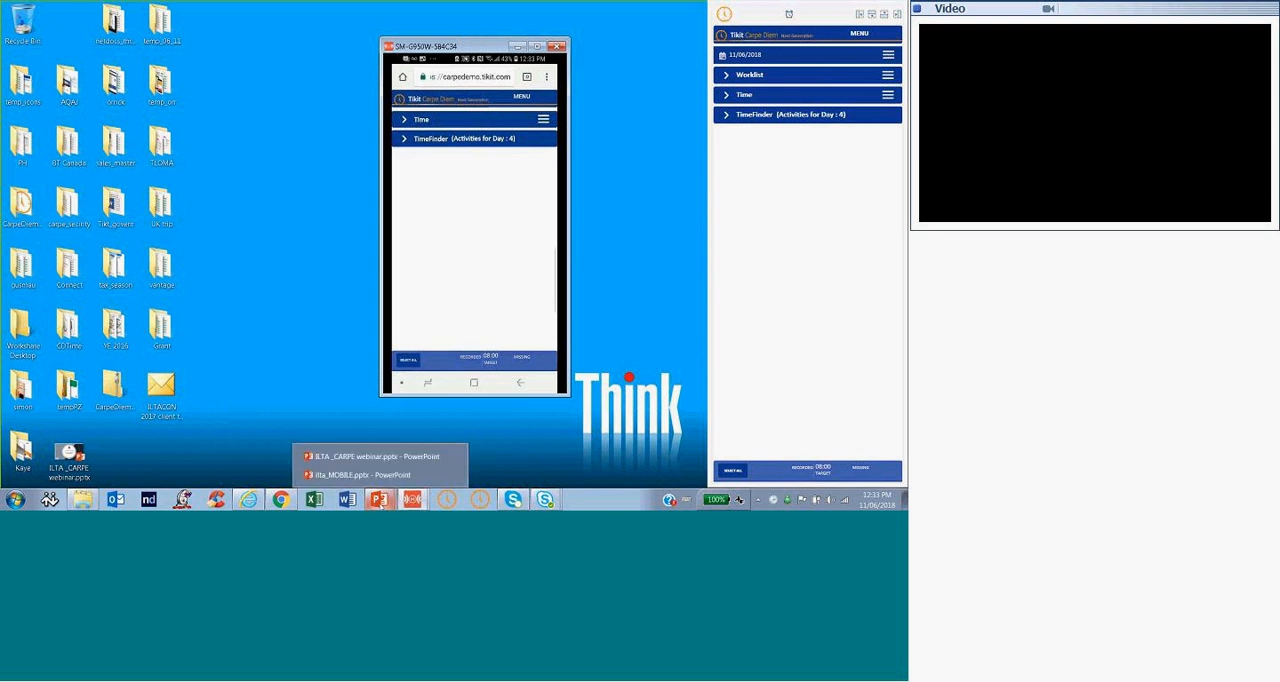
click(380, 481)
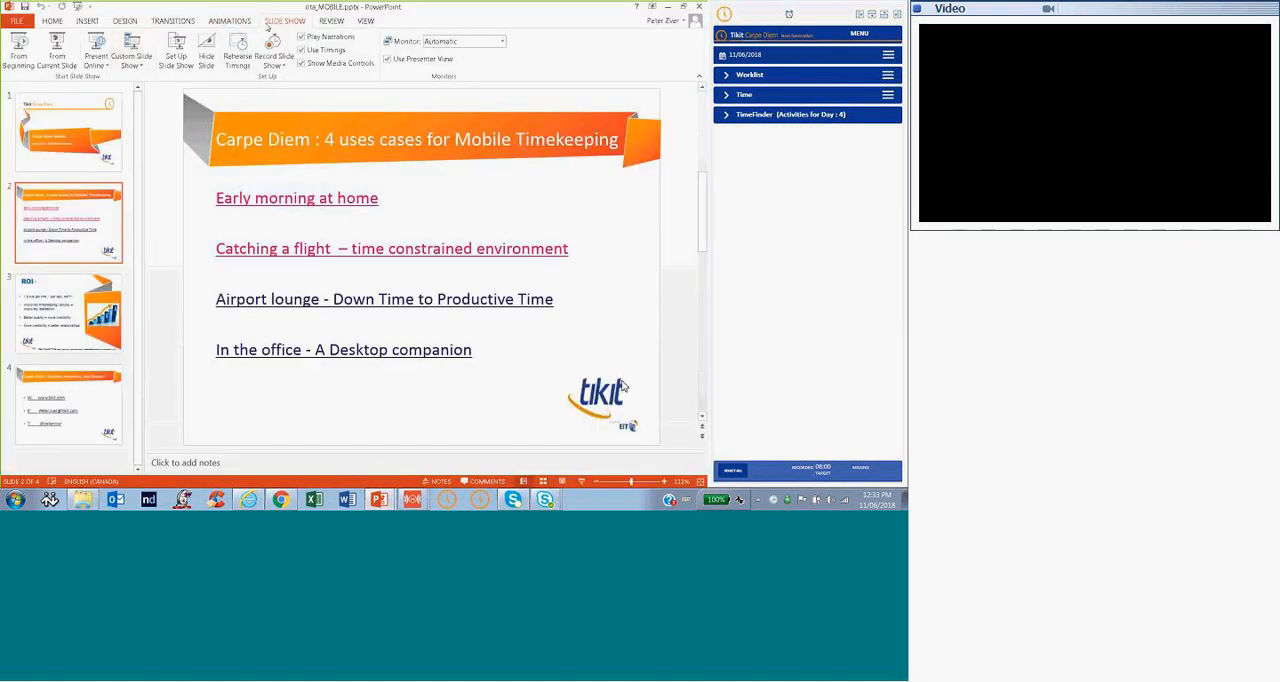
click(57, 45)
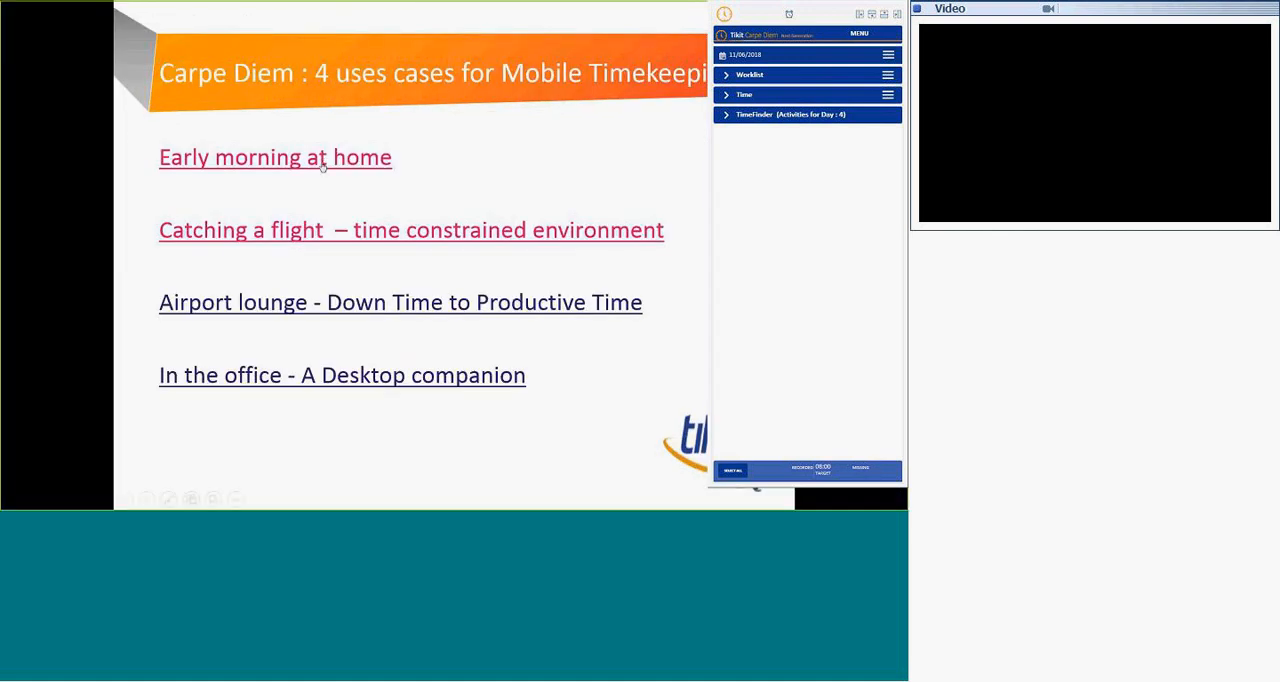
click(724, 17)
click(402, 332)
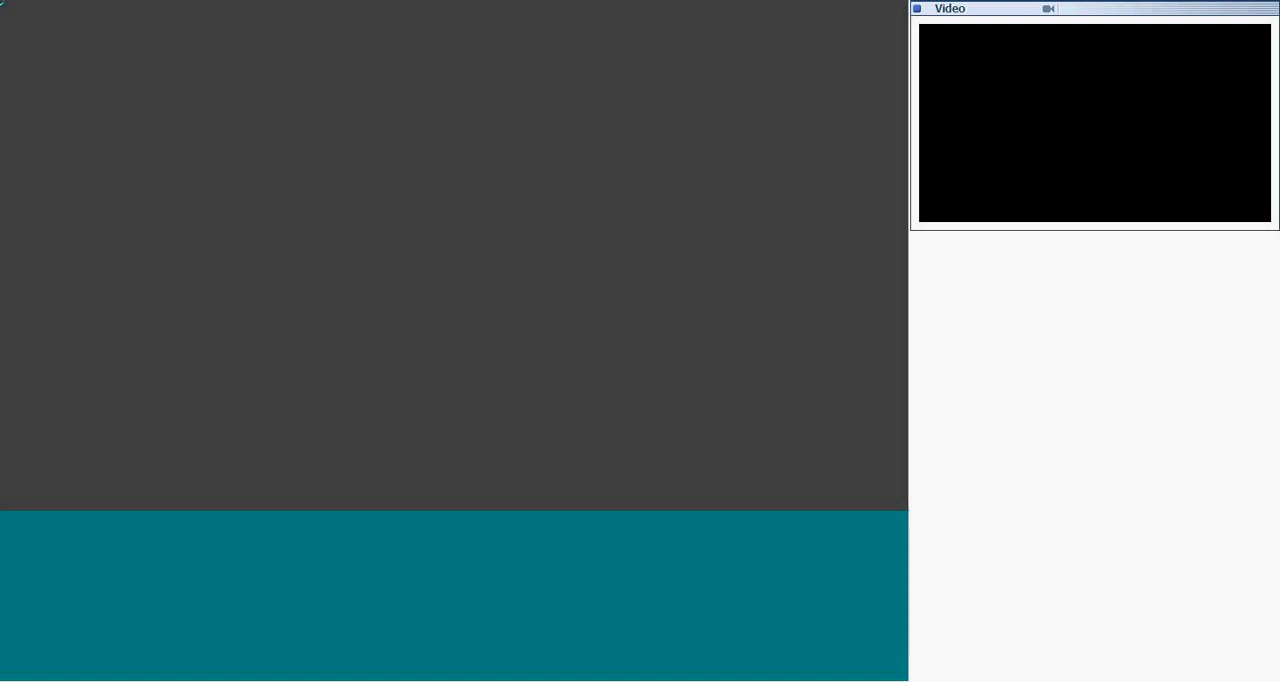